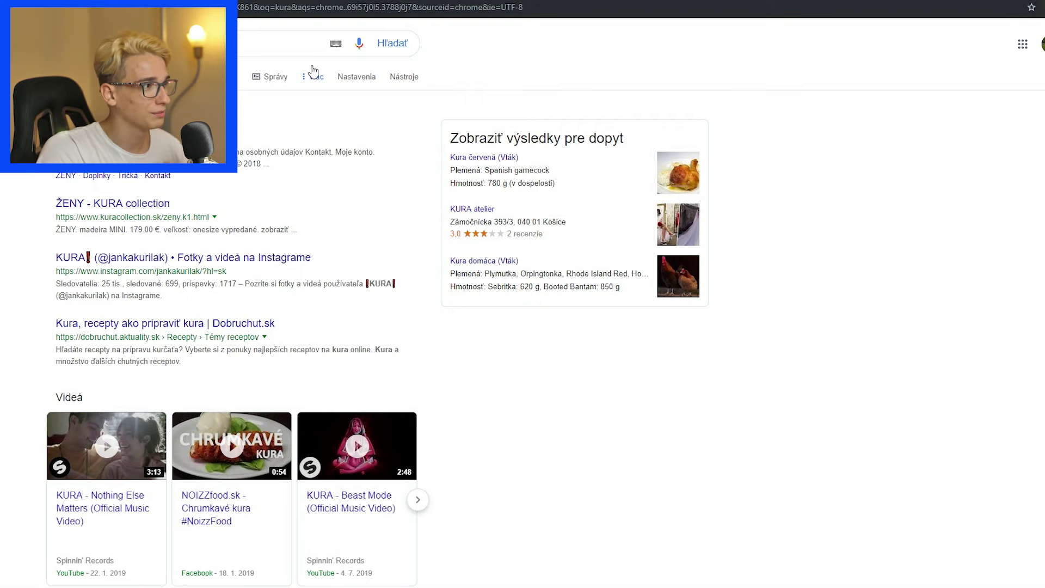
Find a still of the Hop movie chick in Google Images and drag it into Photoshop.
left_click(163, 76)
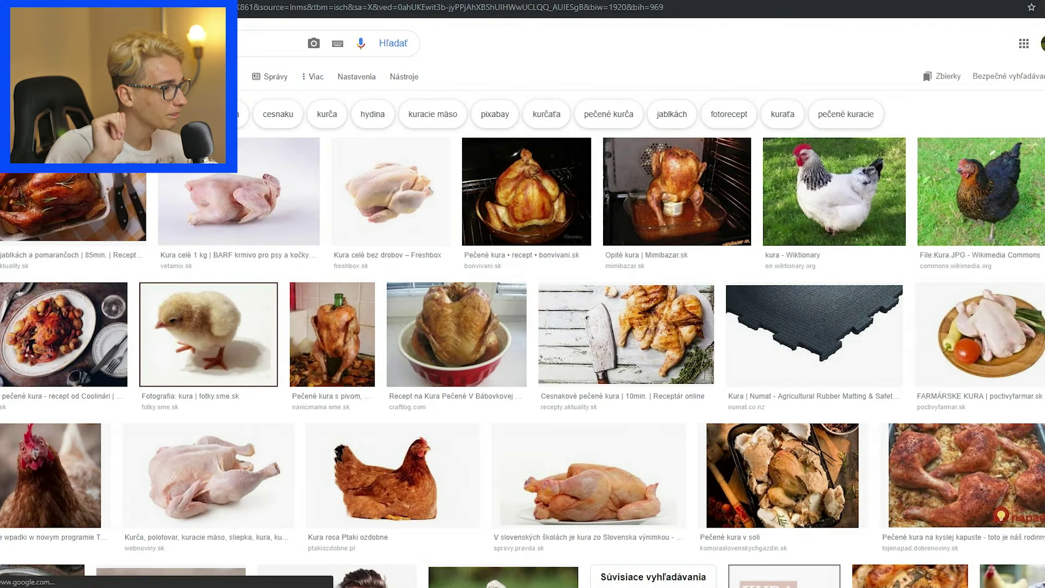
left_click(76, 212)
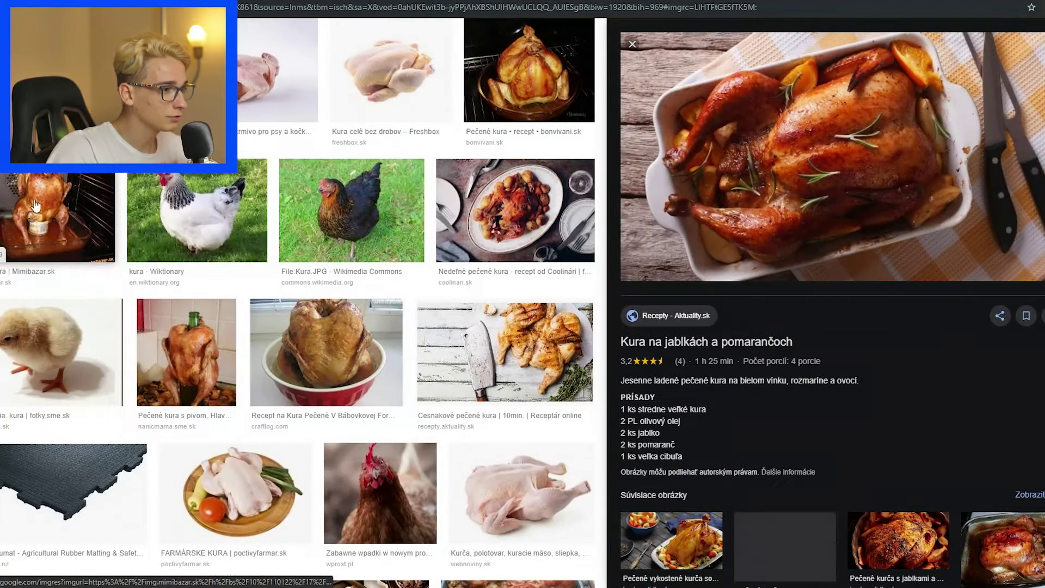
scroll(764, 252, "up", 3)
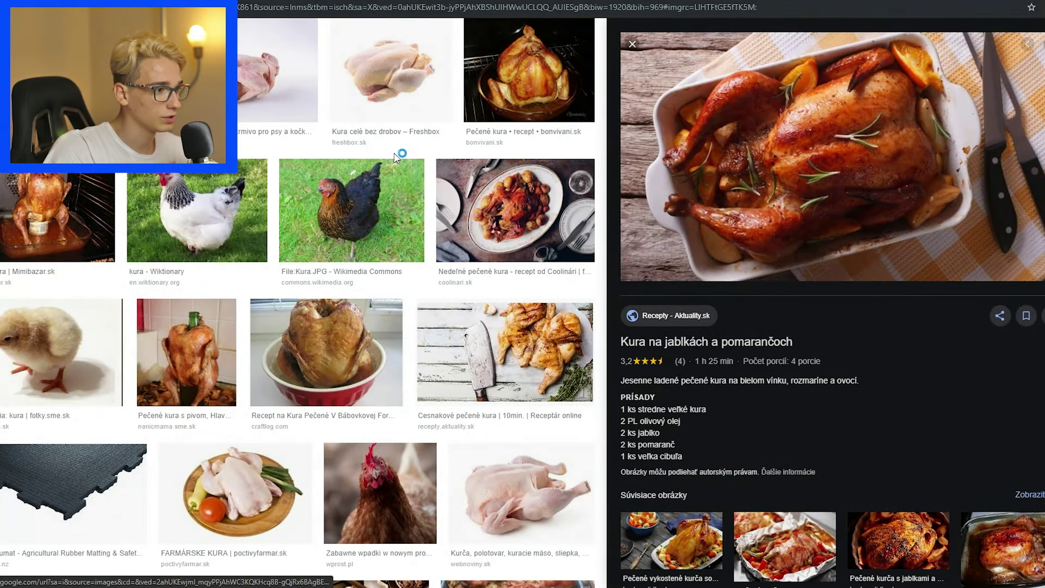
scroll(354, 179, "down", 3)
scroll(283, 207, "up", 3)
scroll(211, 230, "down", 6)
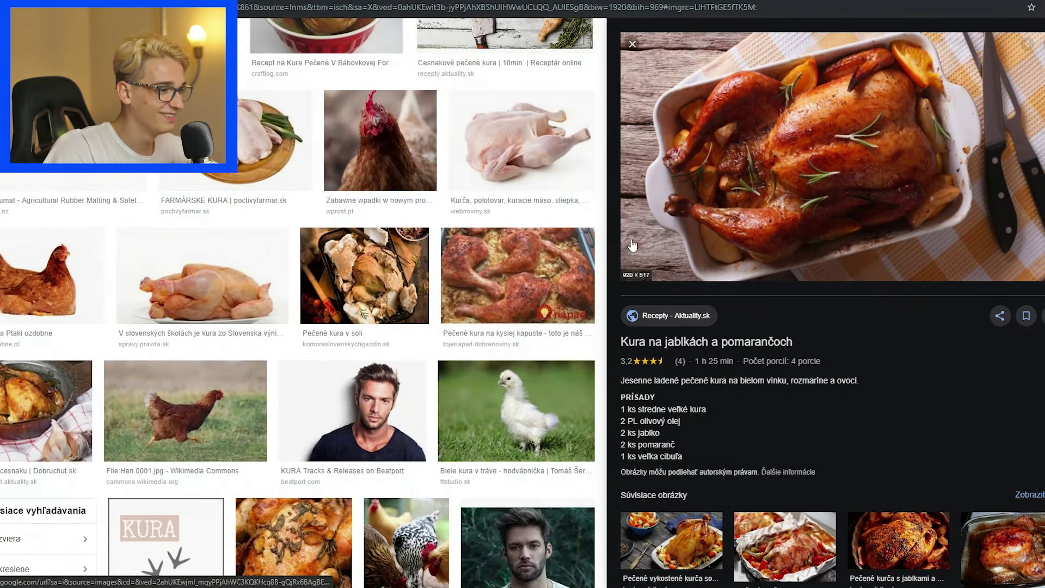
left_click(378, 385)
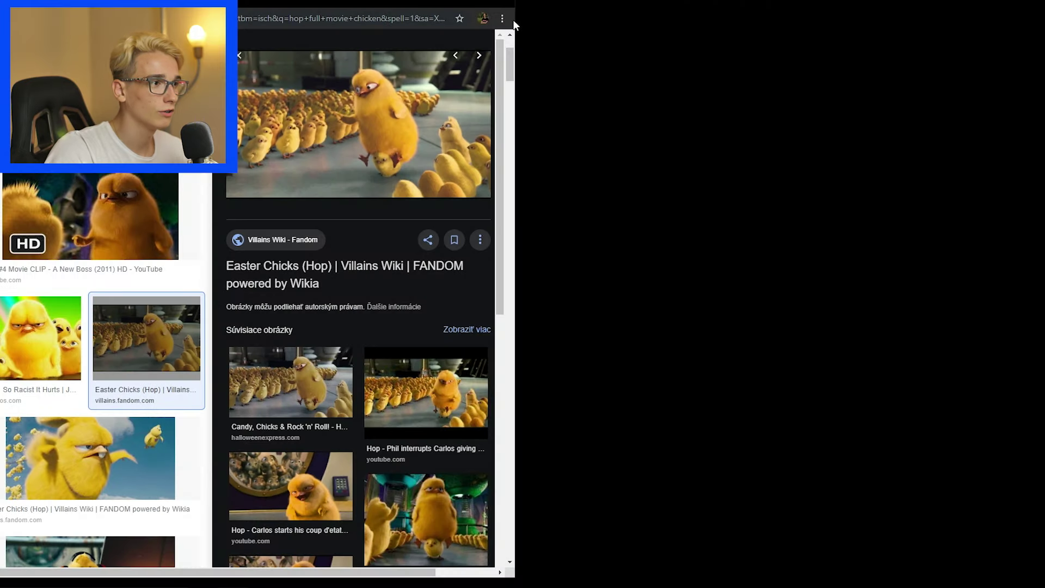
mouse_move(359, 261)
left_mouse_down()
mouse_move(697, 185)
mouse_move(741, 164)
left_mouse_up()
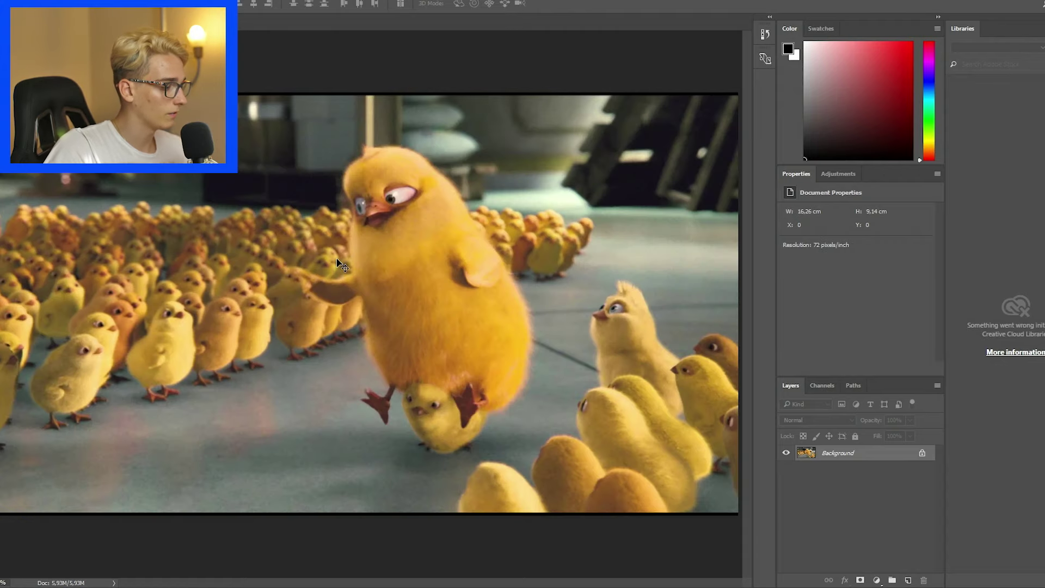
Zoom out on the chick still and open the blond man's portrait from a recent folder.
scroll(354, 283, "down", 1)
scroll(392, 292, "down", 1)
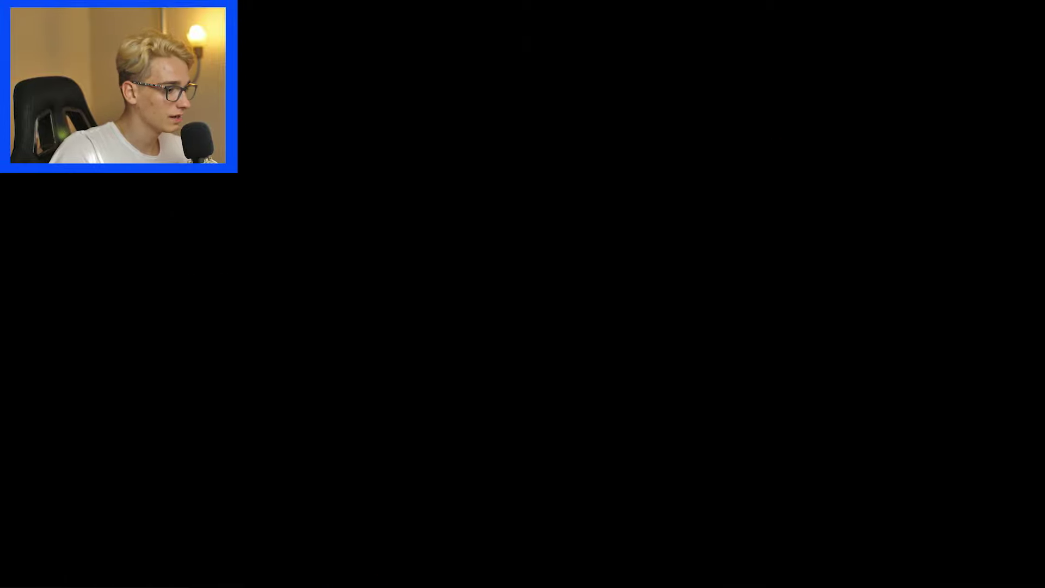
right_click(270, 562)
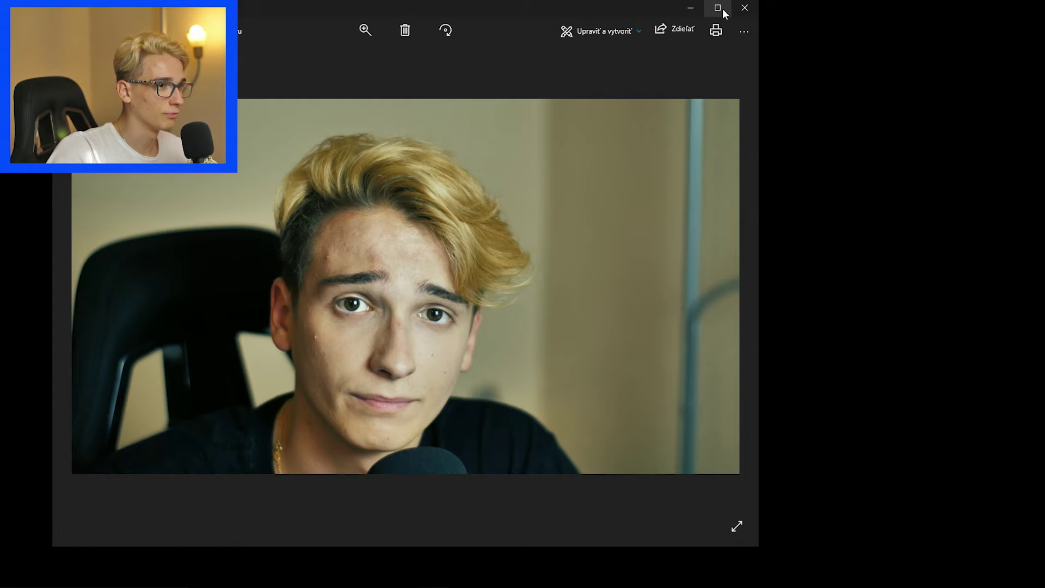
Close the Photos viewer and zoom in on the portrait in Photoshop.
left_click(745, 8)
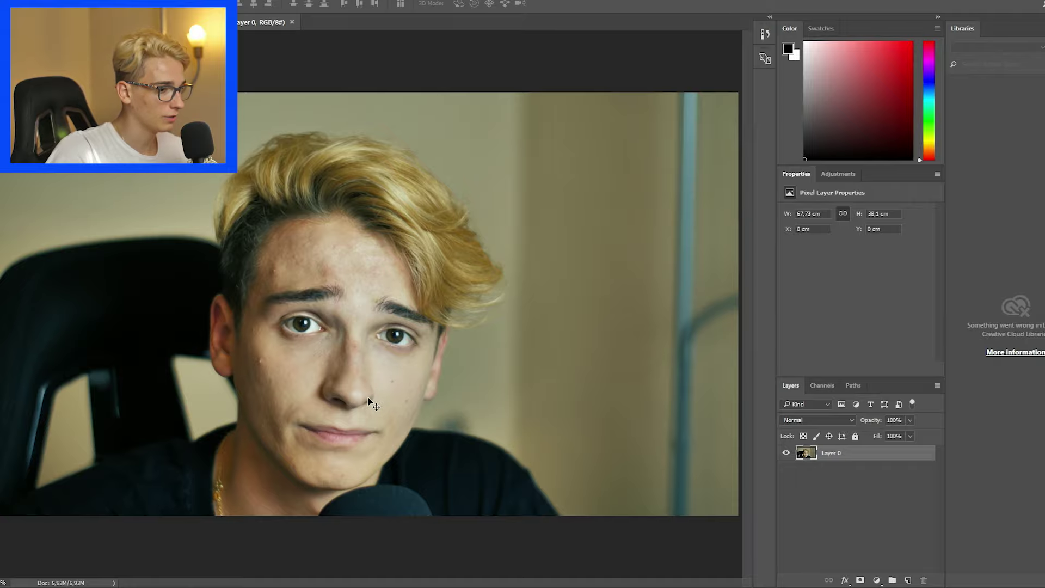
scroll(342, 353, "up", 1)
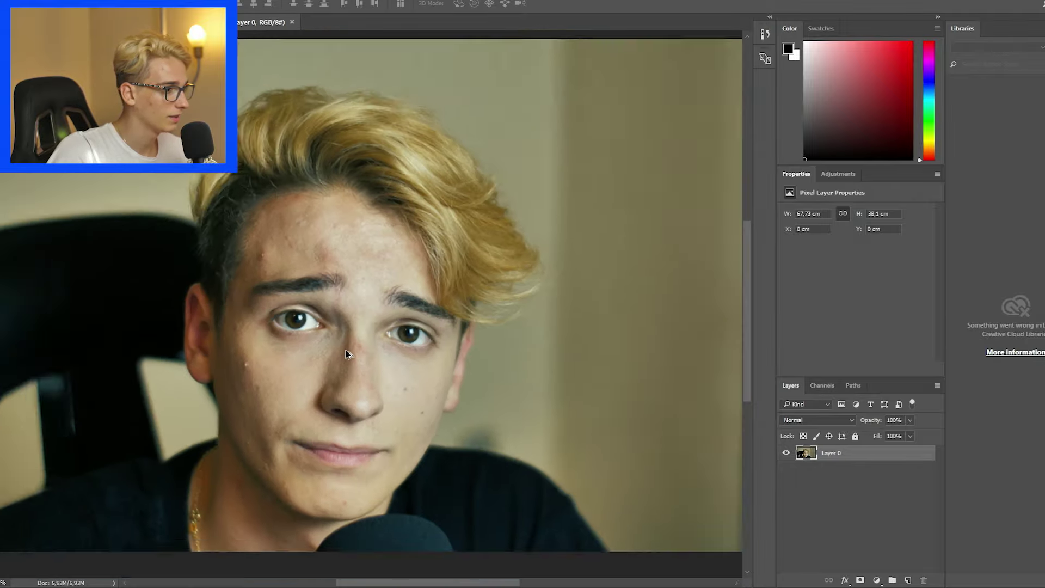
scroll(345, 343, "up", 1)
scroll(332, 348, "up", 2)
scroll(323, 367, "up", 1)
scroll(327, 365, "down", 1)
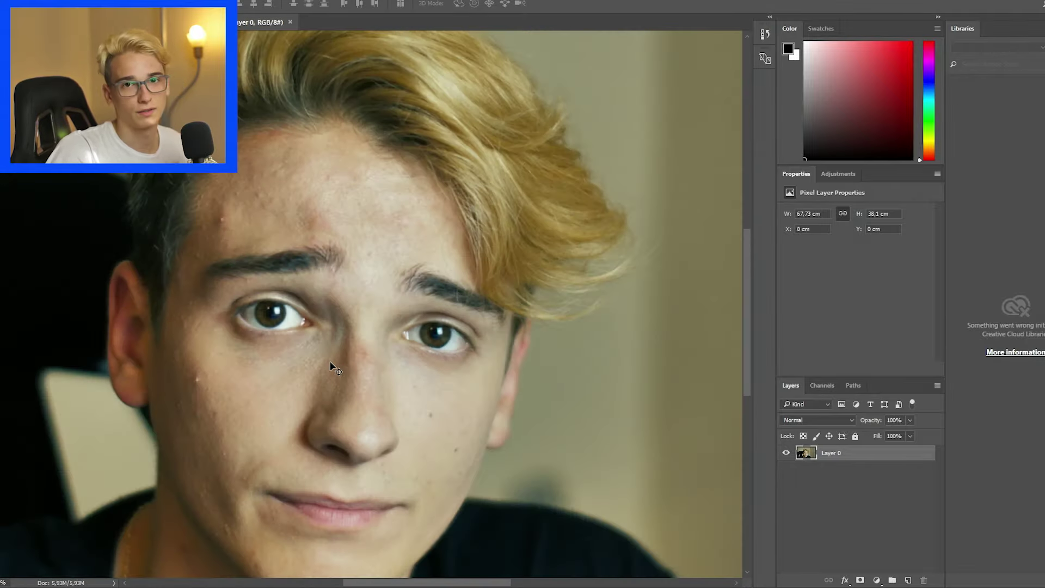
scroll(331, 366, "down", 1)
scroll(331, 365, "down", 1)
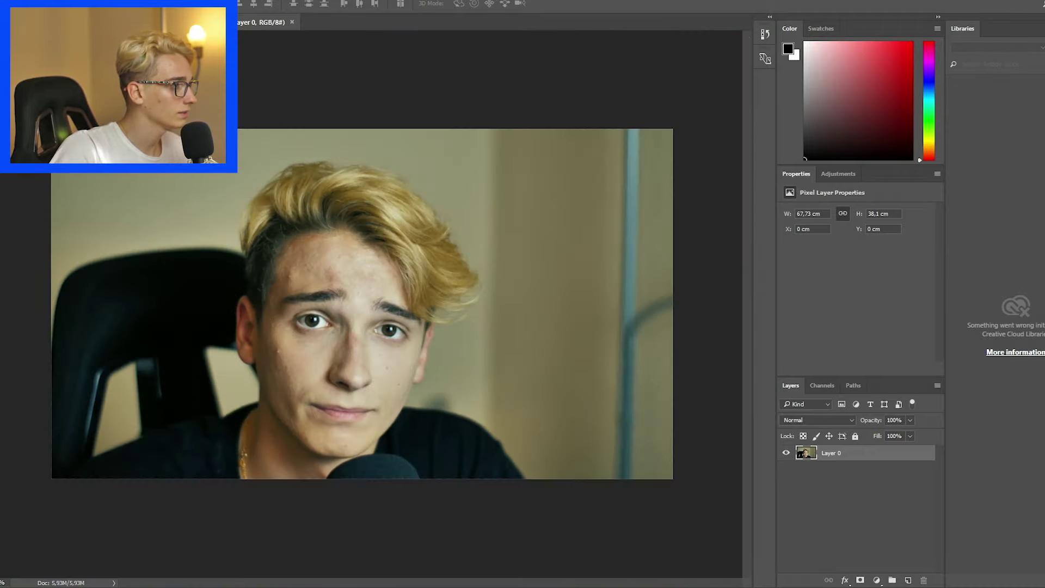
Brush a Quick Selection over the man's head and start subtracting the background.
left_click(2, 87)
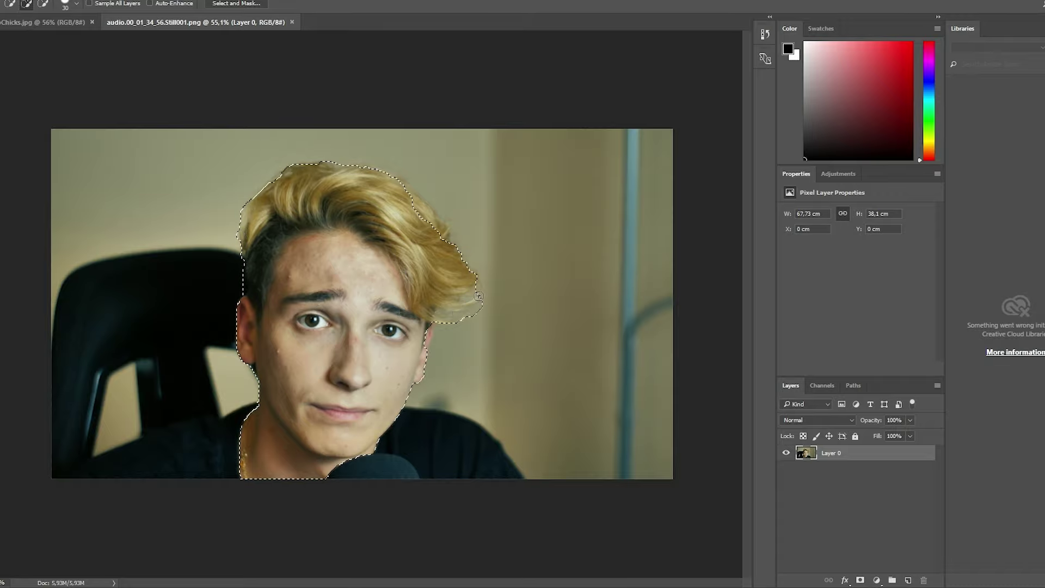
key("ctrl+shift+i")
key("ctrl+u")
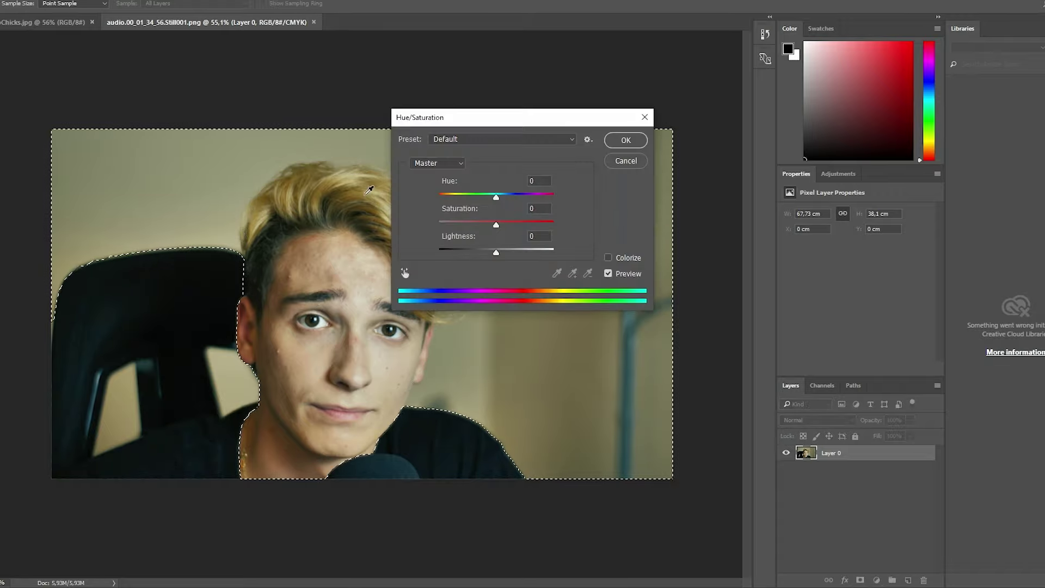
key("Escape")
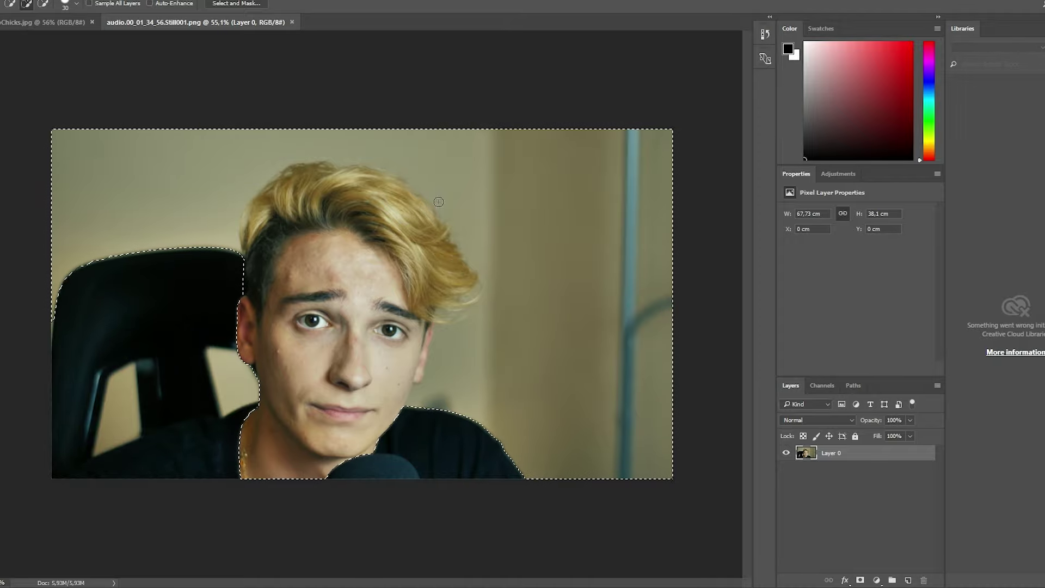
left_click(161, 167, "alt")
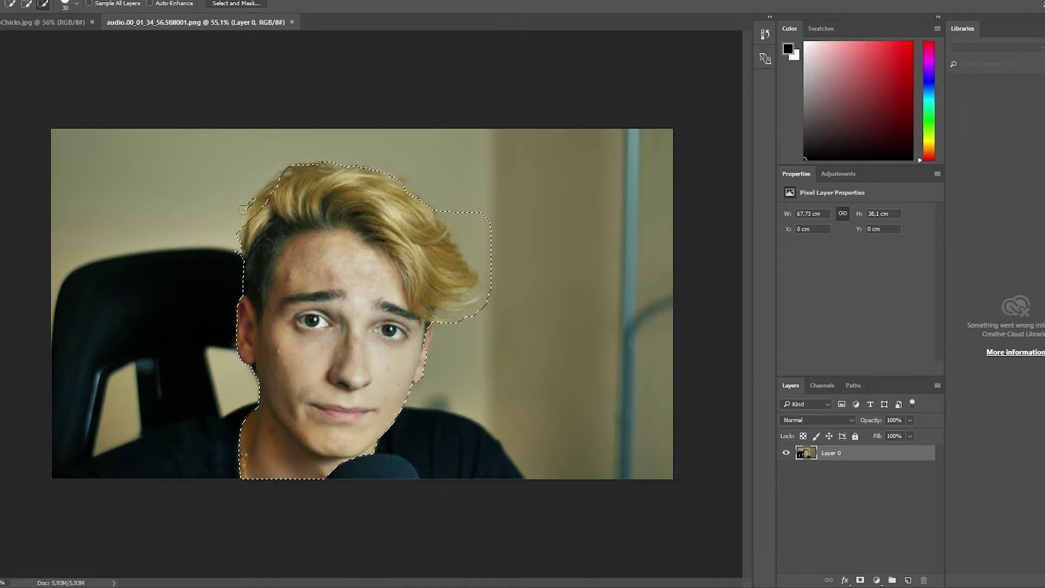
Subtract the background beside the hair from the head selection.
scroll(382, 273, "up", 4)
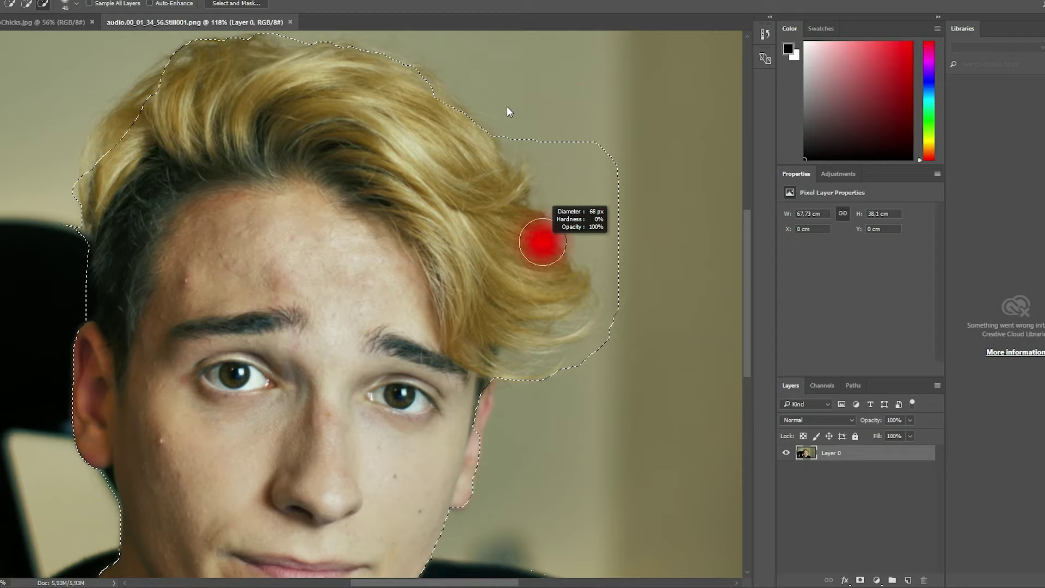
left_click_drag(557, 141, 605, 160)
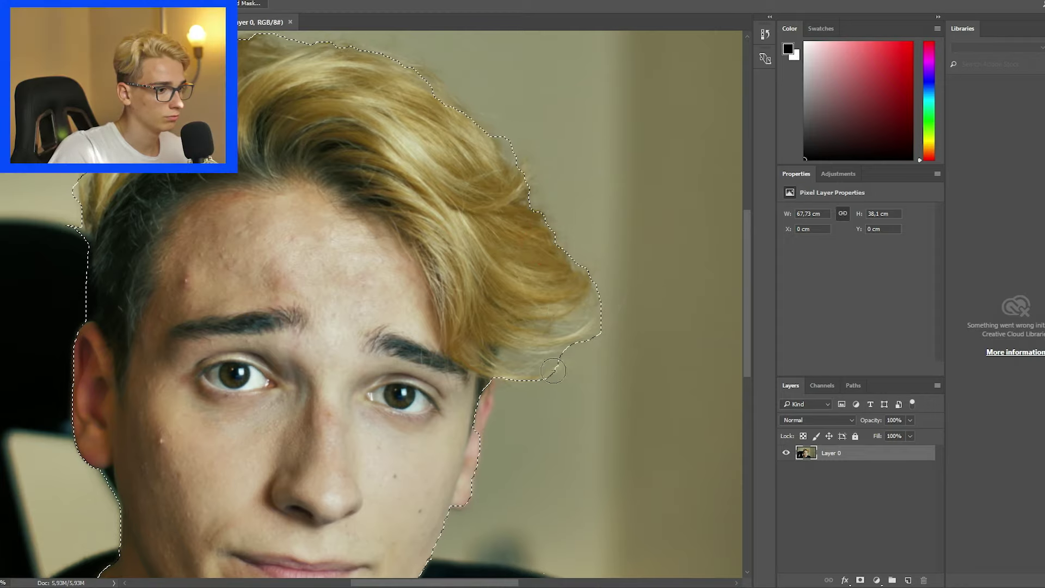
scroll(497, 393, "down", 1)
scroll(506, 375, "down", 1)
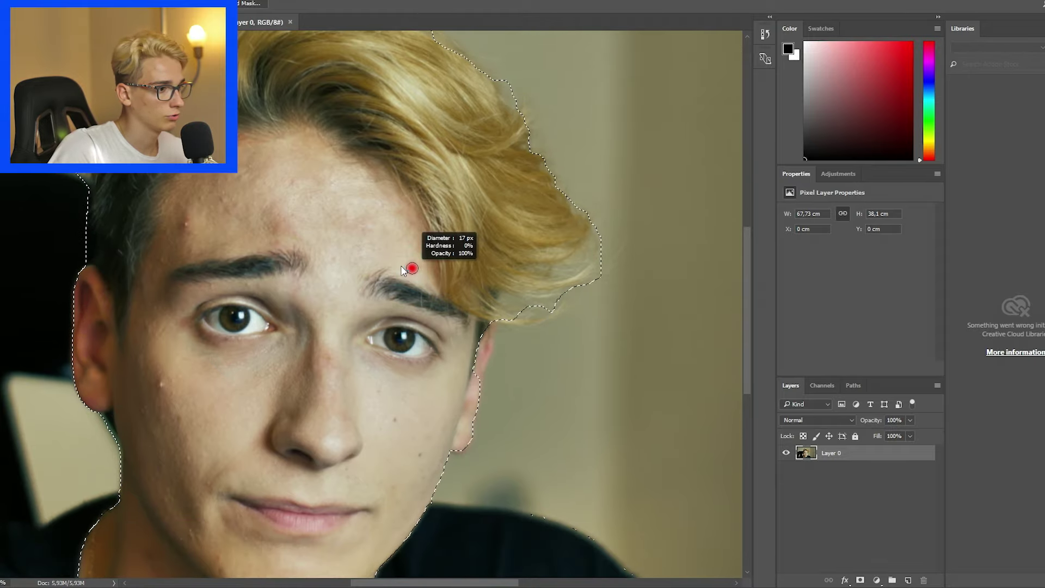
scroll(484, 377, "up", 1)
scroll(482, 354, "up", 1)
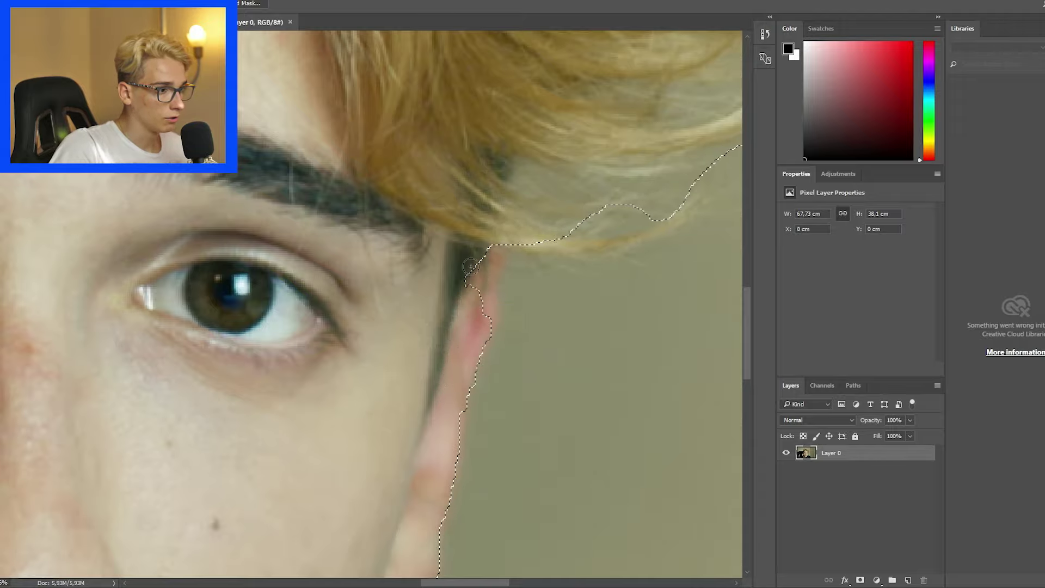
scroll(484, 314, "down", 2)
scroll(474, 316, "down", 3)
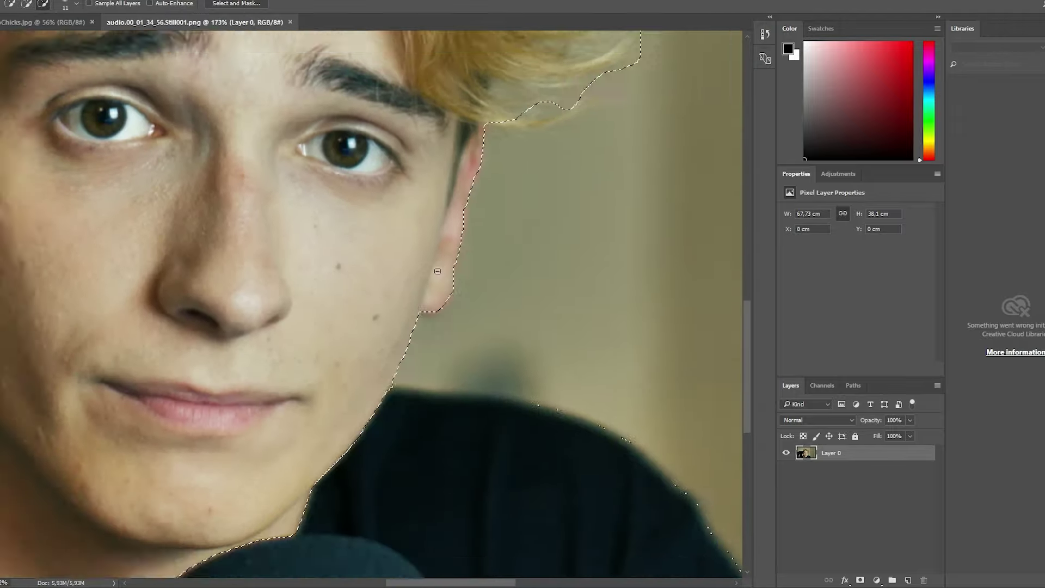
scroll(462, 319, "up", 2)
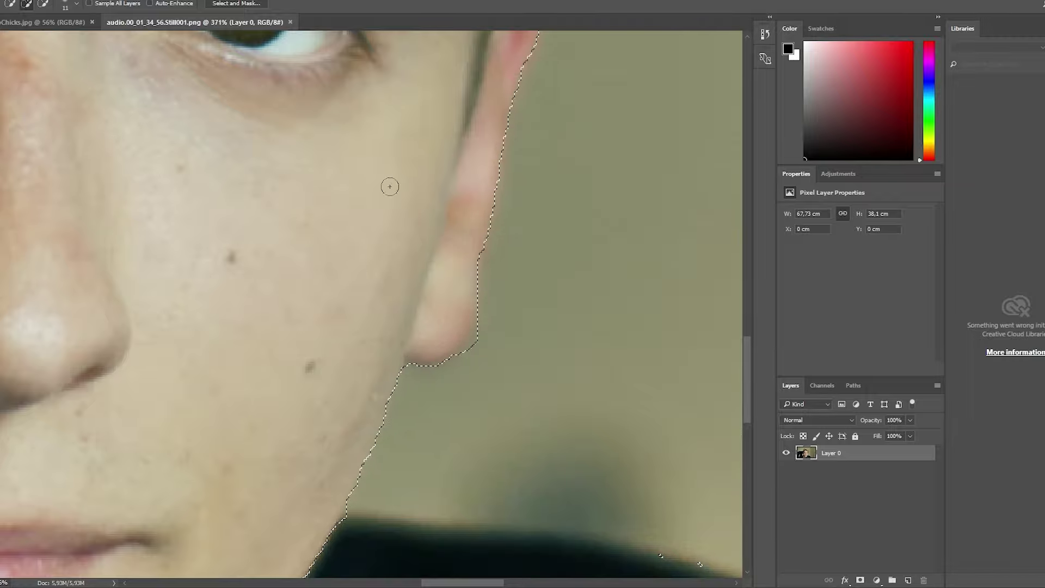
scroll(496, 304, "down", 2)
scroll(528, 380, "down", 2)
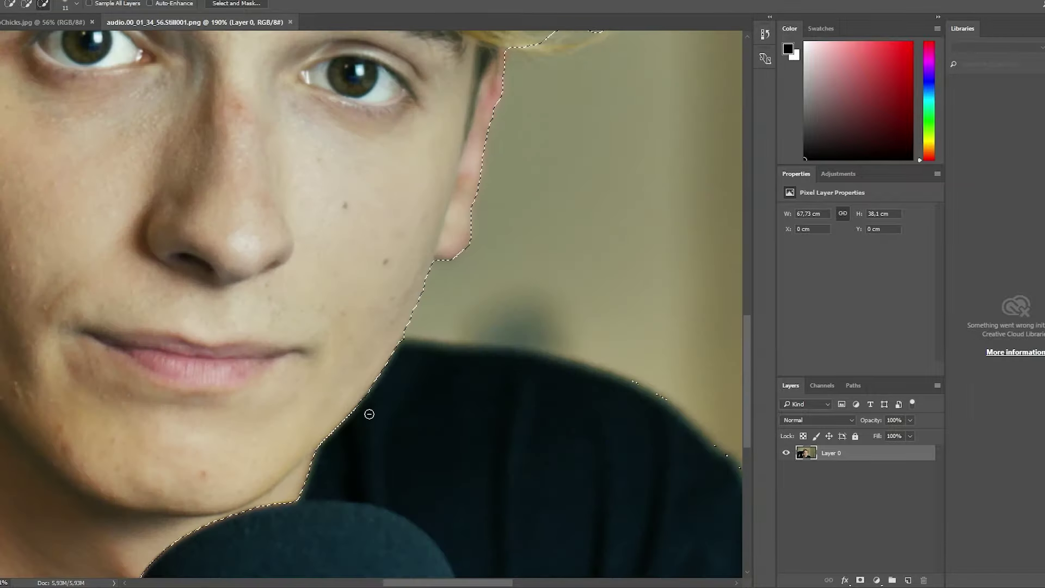
scroll(369, 413, "up", 1)
scroll(489, 387, "down", 1)
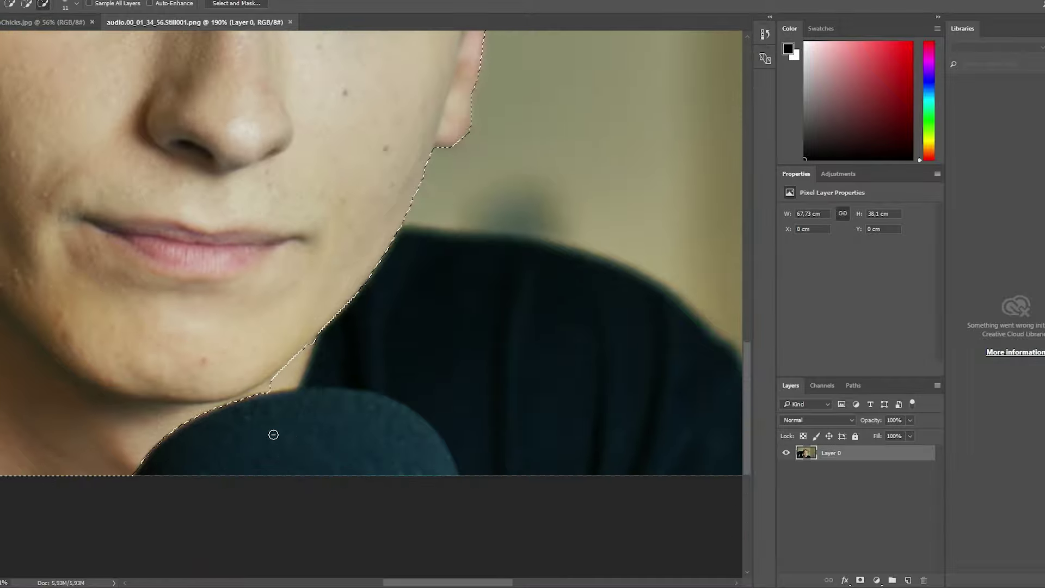
Refine the selection edge around the ears and jawline.
scroll(256, 403, "left", 5)
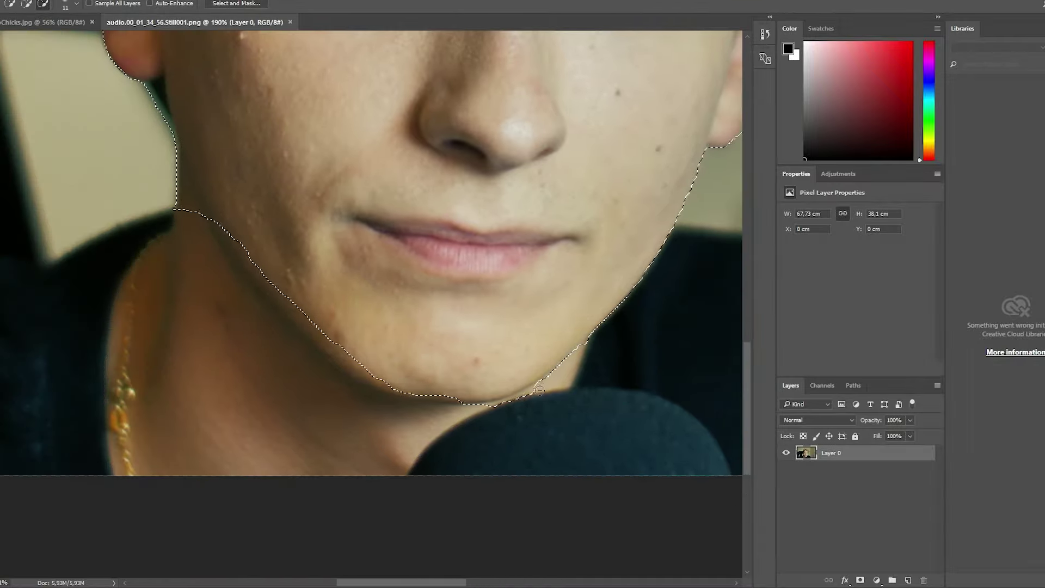
scroll(536, 398, "up", 2)
scroll(139, 299, "down", 2)
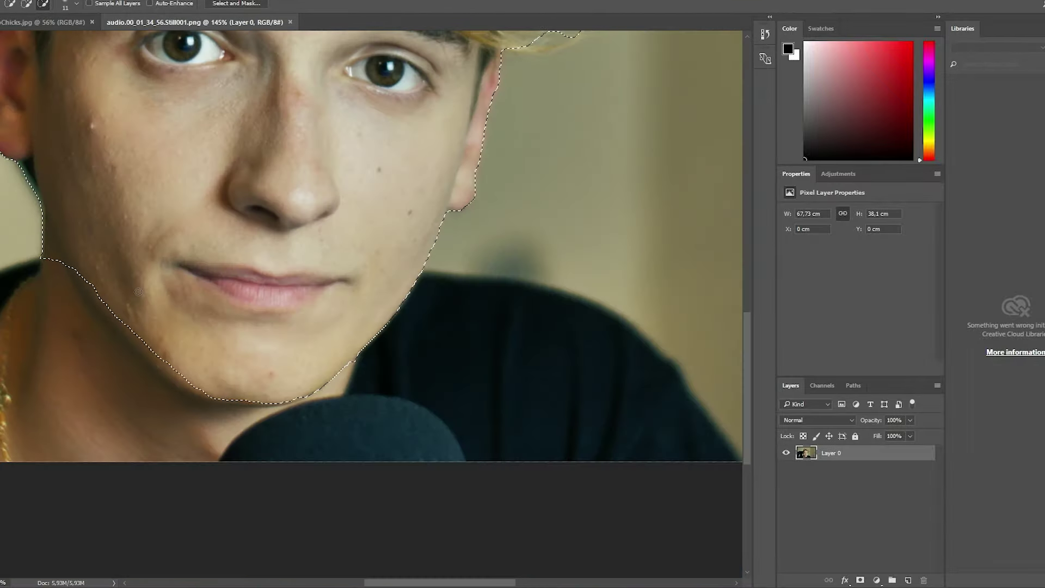
scroll(265, 236, "up", 3)
scroll(267, 200, "down", 1)
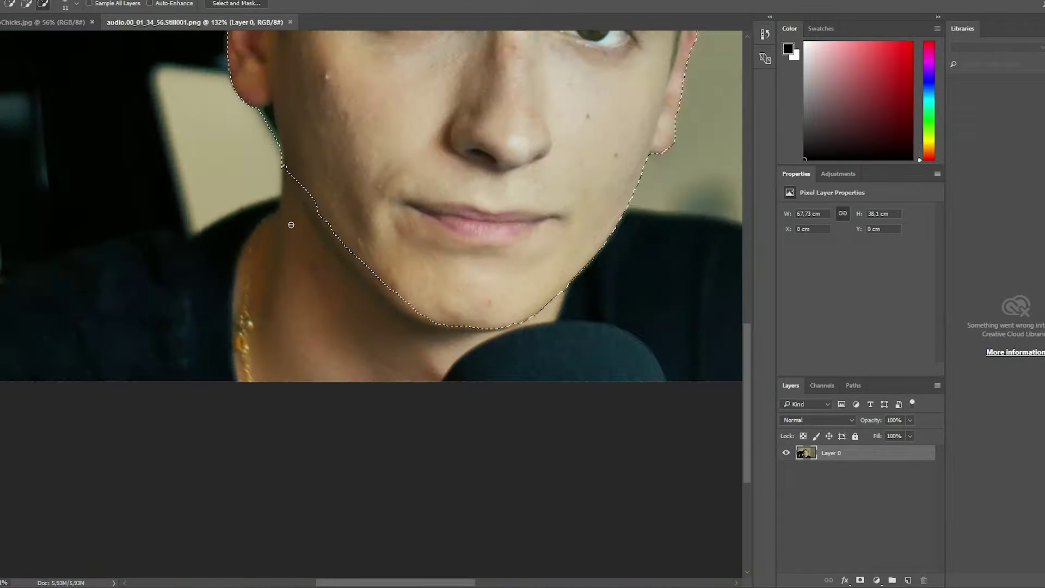
scroll(289, 229, "down", 2)
scroll(326, 218, "up", 3)
left_click_drag(344, 205, 350, 266)
scroll(350, 266, "down", 3)
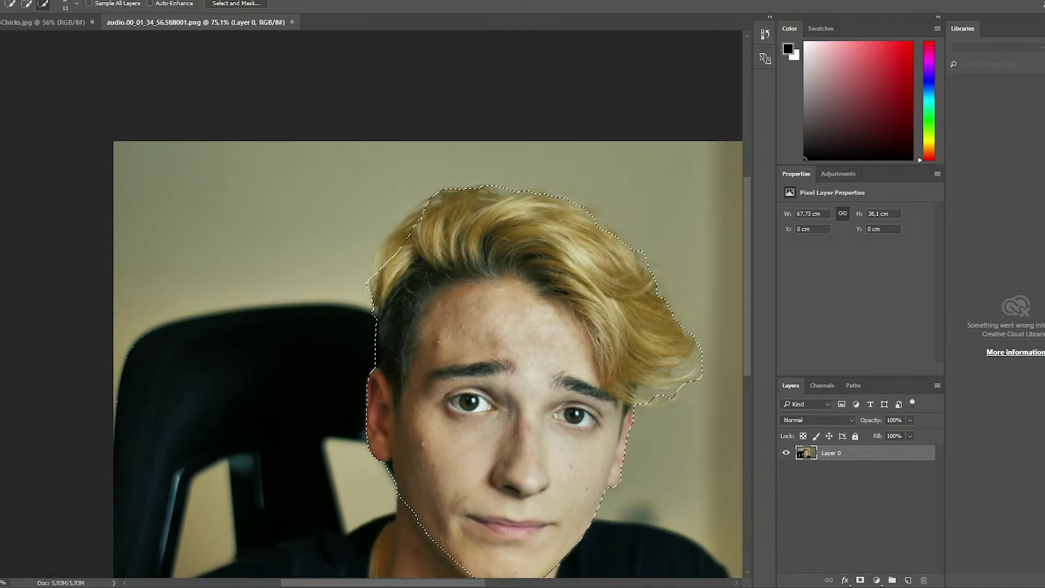
scroll(359, 283, "down", 2)
scroll(359, 294, "down", 2)
scroll(362, 304, "up", 2)
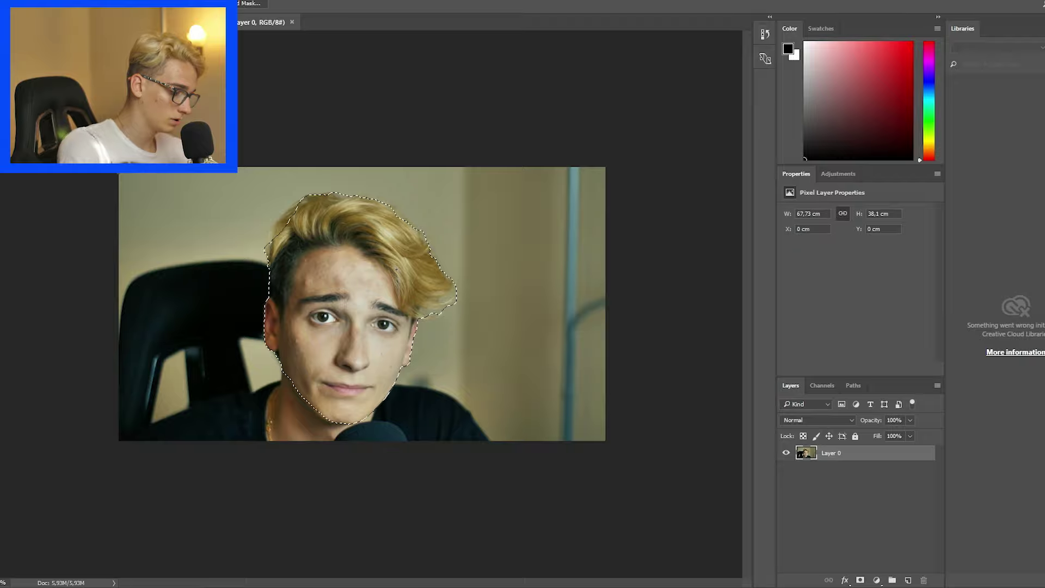
Copy the cut-out face to its own layer, carry it into the chick scene and shrink it onto a chick.
key("ctrl+j")
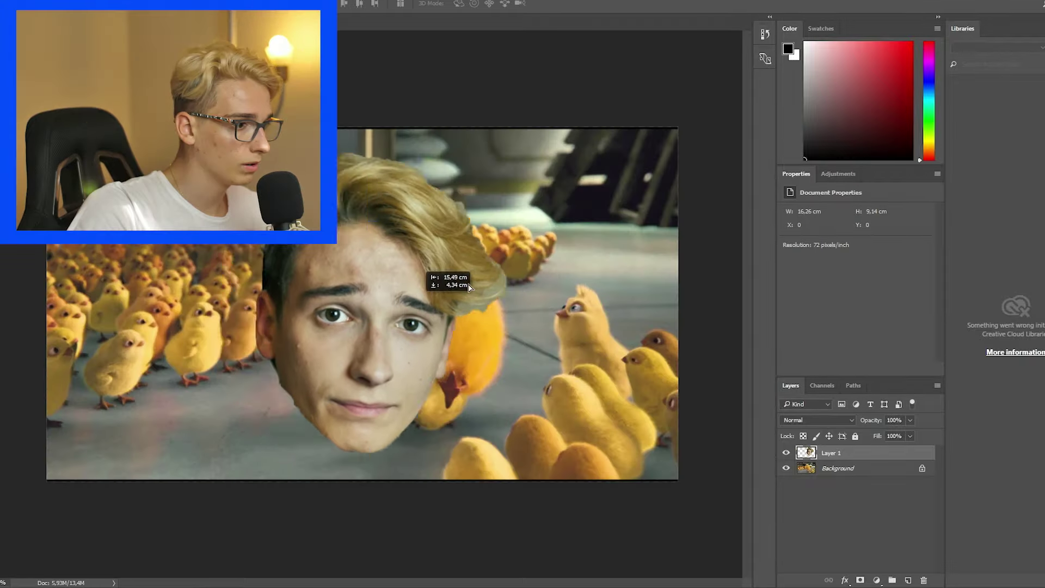
mouse_move(352, 317)
left_mouse_down()
mouse_move(492, 290)
mouse_move(420, 273)
mouse_move(337, 346)
left_mouse_up()
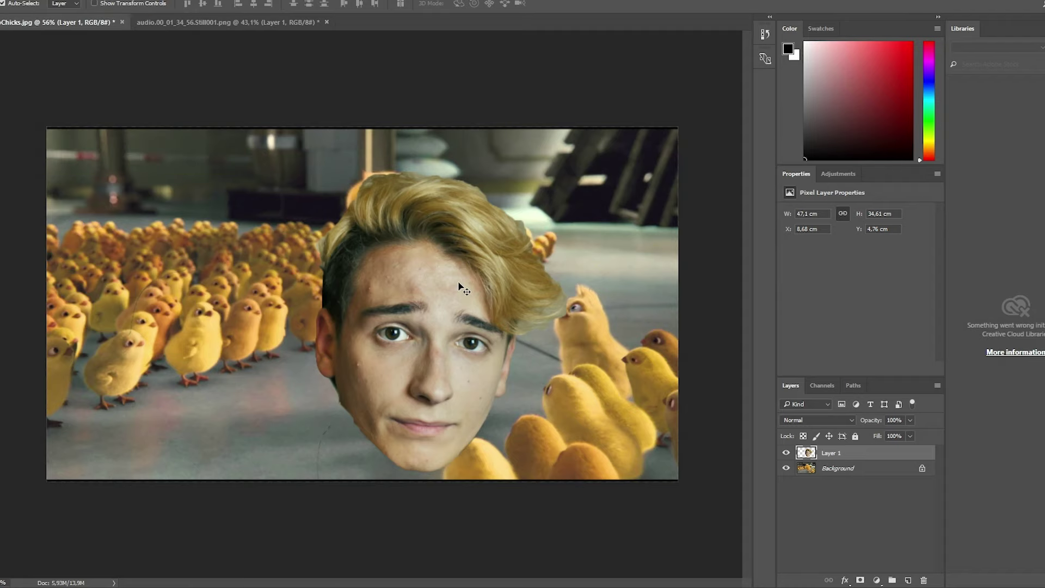
key("ctrl+t")
left_click_drag(523, 163, 359, 316)
left_click_drag(316, 348, 207, 321)
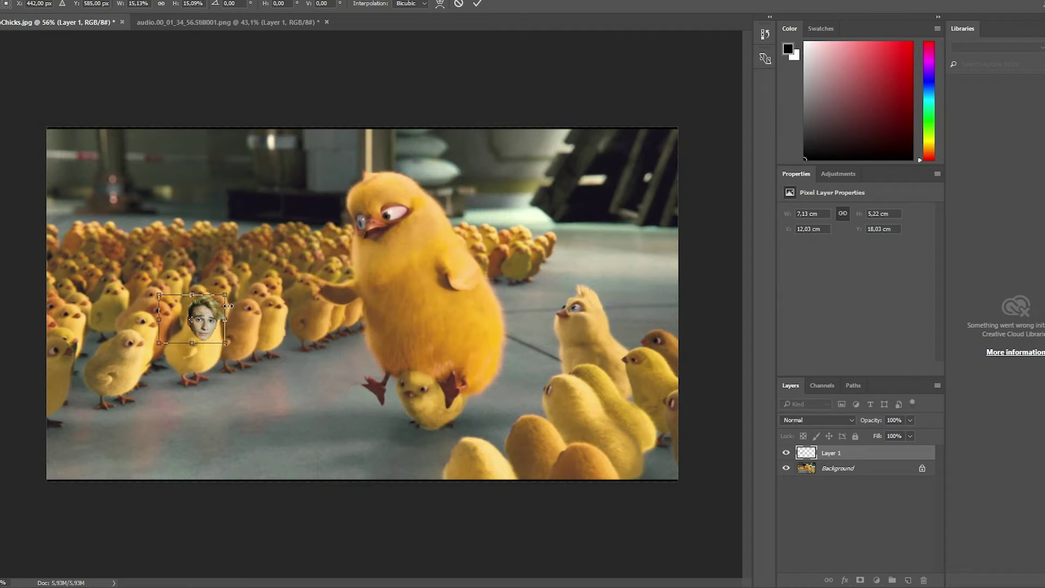
key("Return")
Nudge the face down onto the chick's body, tilt it to match, and set 100% opacity.
scroll(228, 315, "up", 5)
key("ctrl+t")
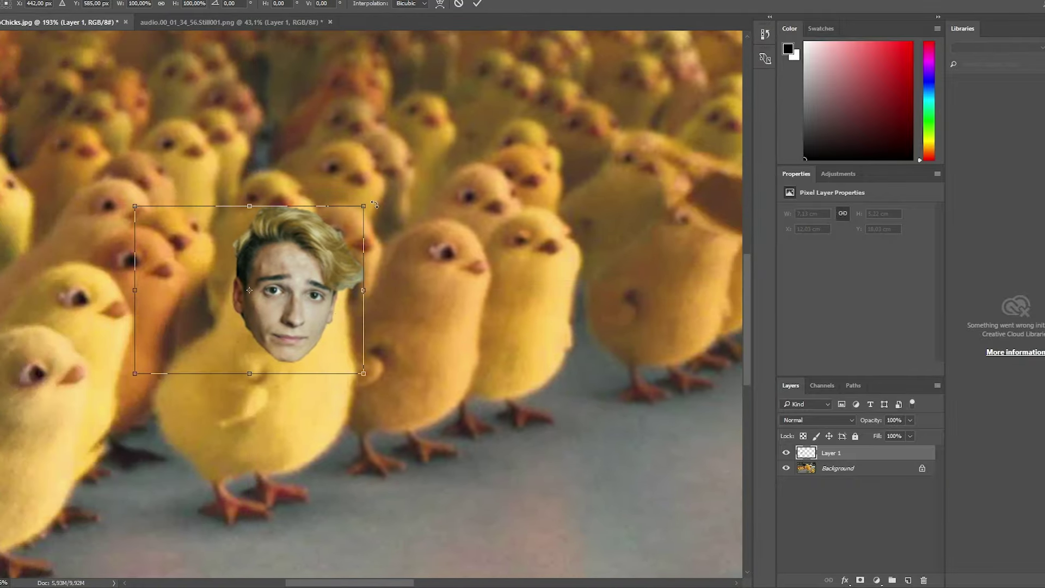
left_click_drag(321, 245, 323, 268)
left_click_drag(375, 223, 353, 180)
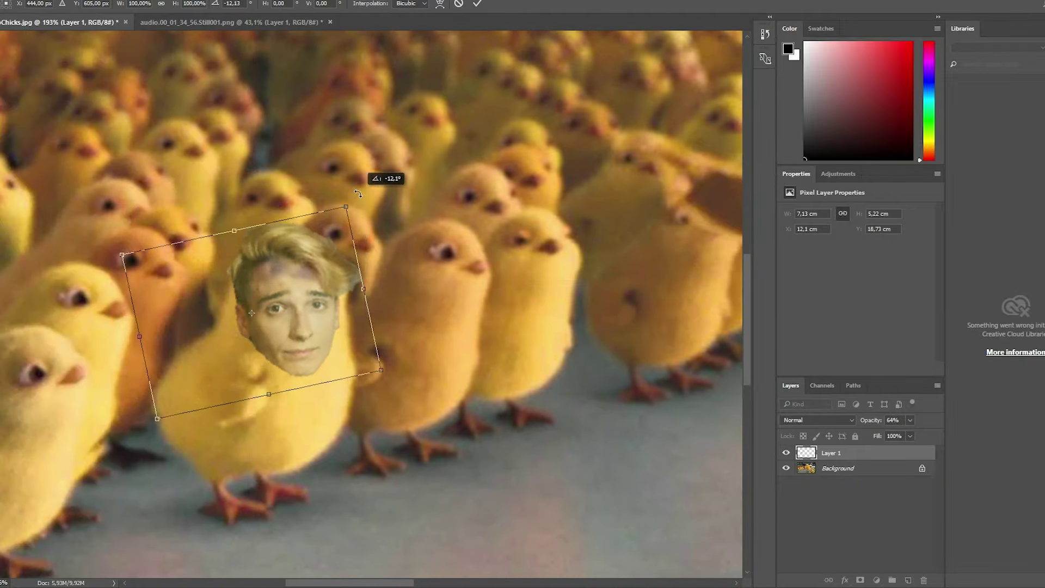
left_click(479, 4)
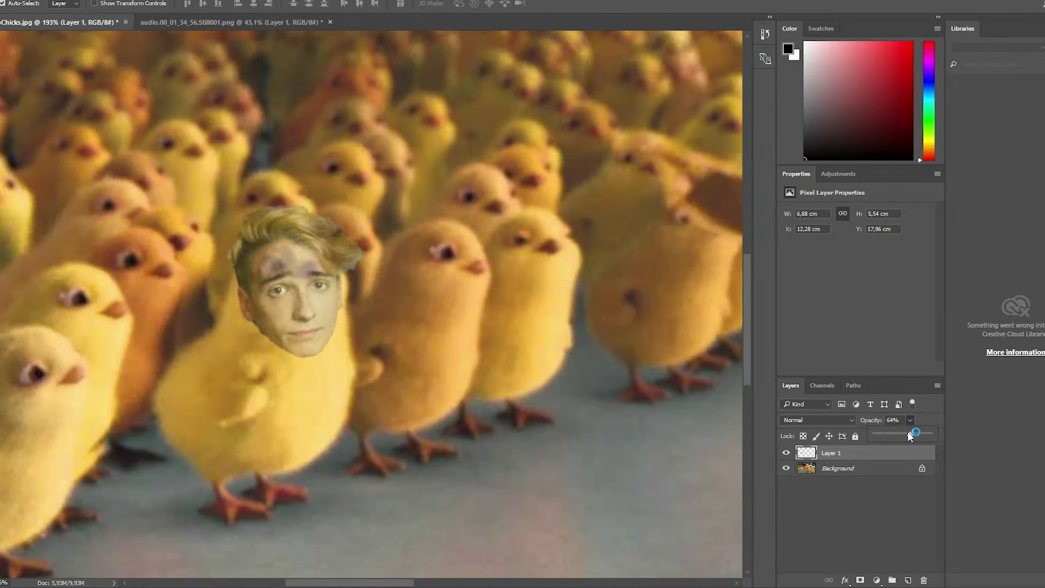
key("0")
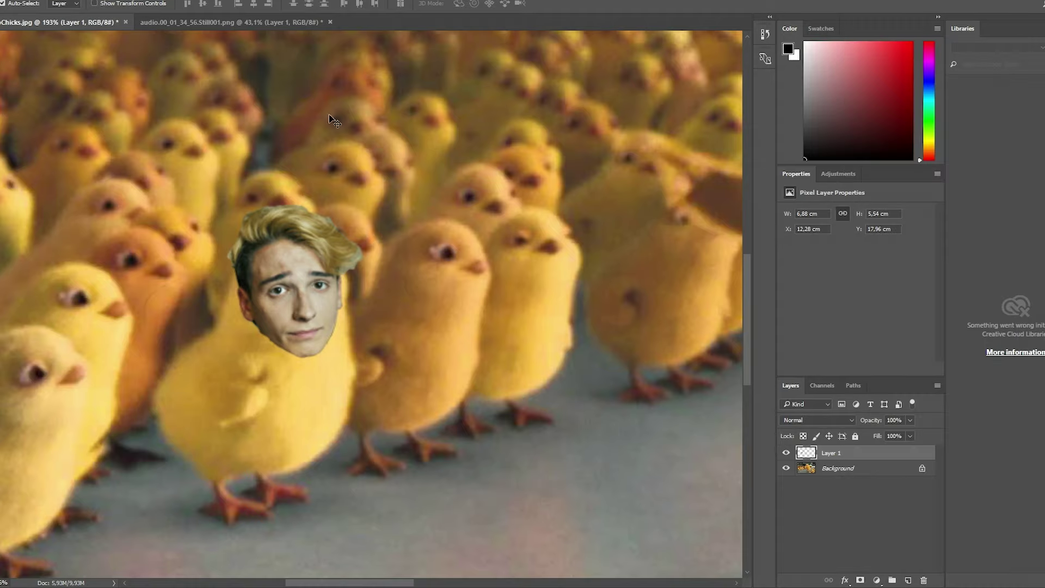
left_click(35, 0)
Adjust the face's Hue/Saturation to Saturation +58 and Lightness +5.
left_click(231, 73)
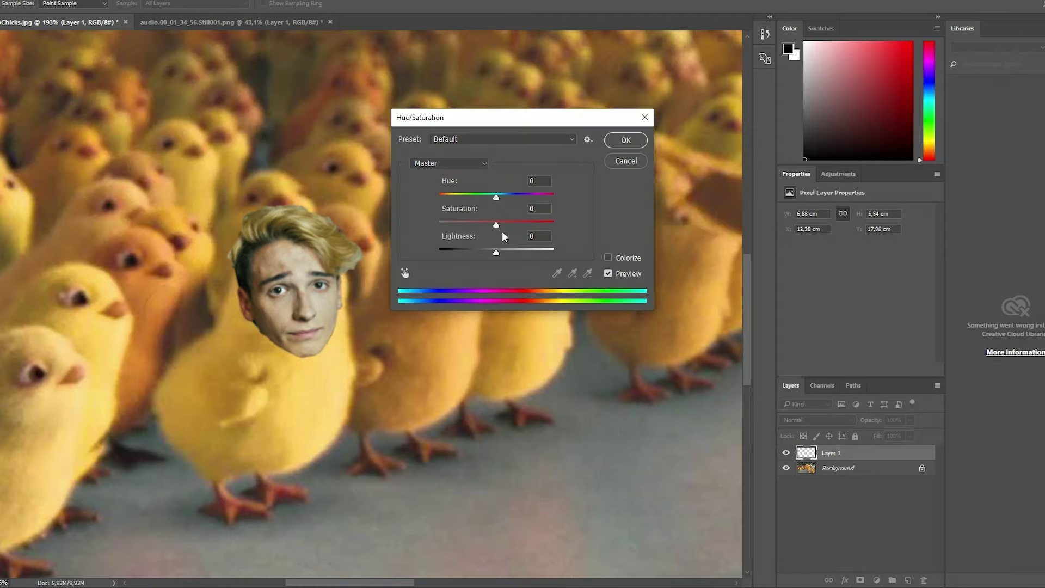
mouse_move(496, 252)
left_mouse_down()
mouse_move(523, 224)
mouse_move(499, 203)
left_mouse_up()
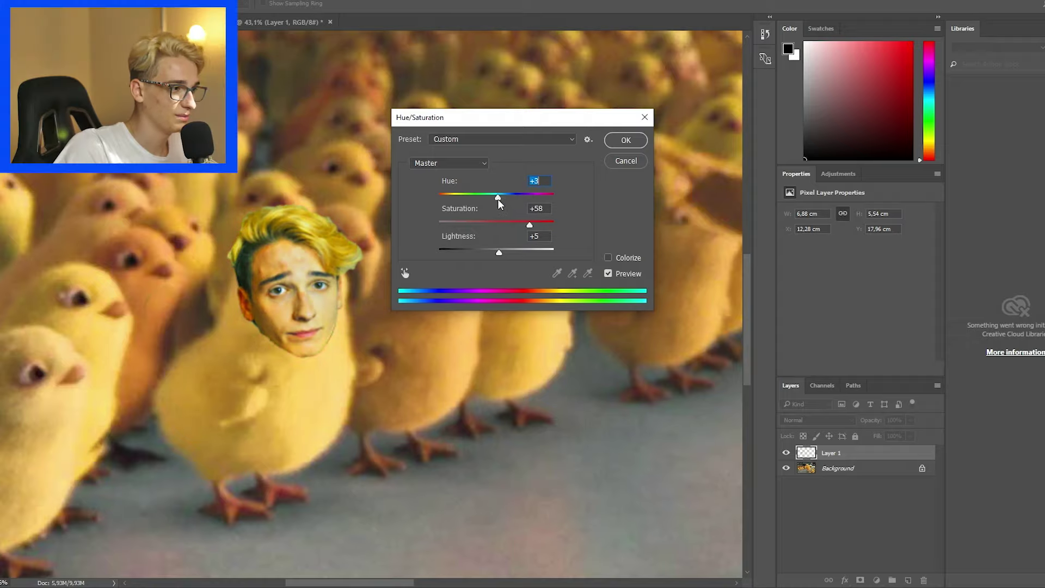
left_click(626, 141)
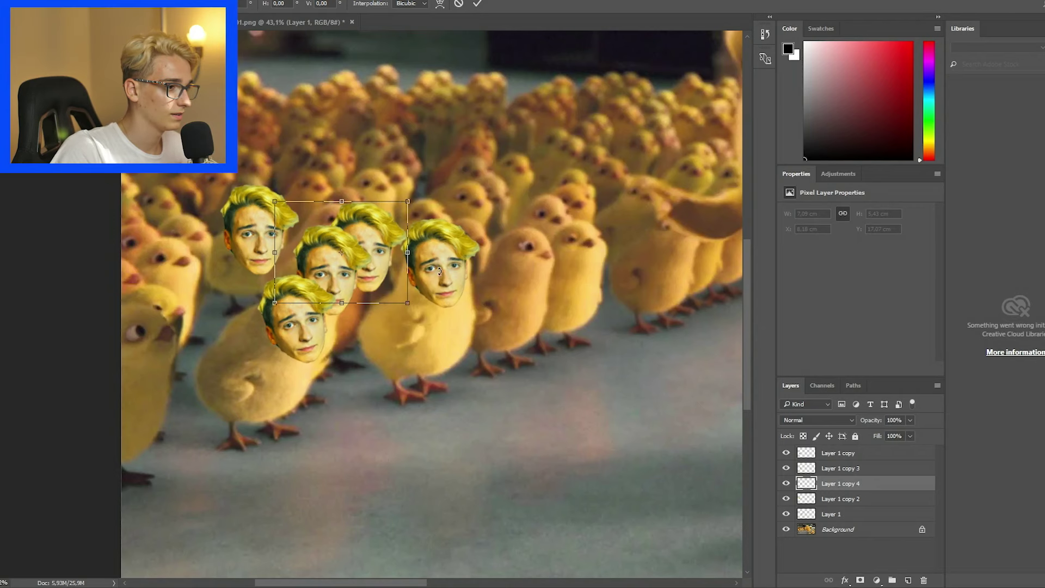
Place two face copies on other chicks, lowering and tilting each to fit.
left_click_drag(370, 231, 169, 309)
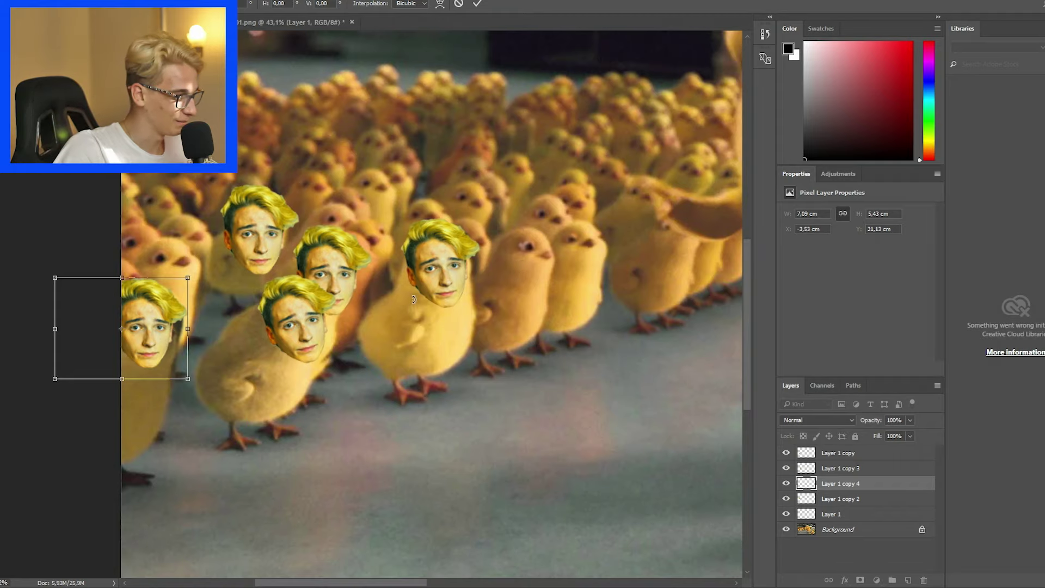
left_click_drag(162, 313, 170, 321)
mouse_move(202, 269)
left_mouse_down()
mouse_move(222, 292)
mouse_move(202, 267)
left_mouse_up()
left_click(477, 3)
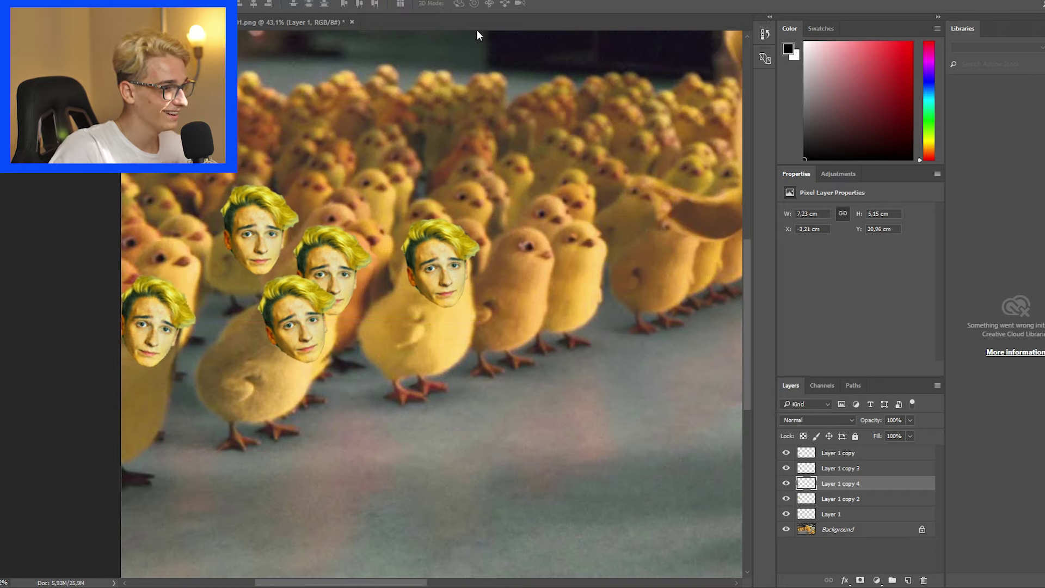
key("ctrl+j")
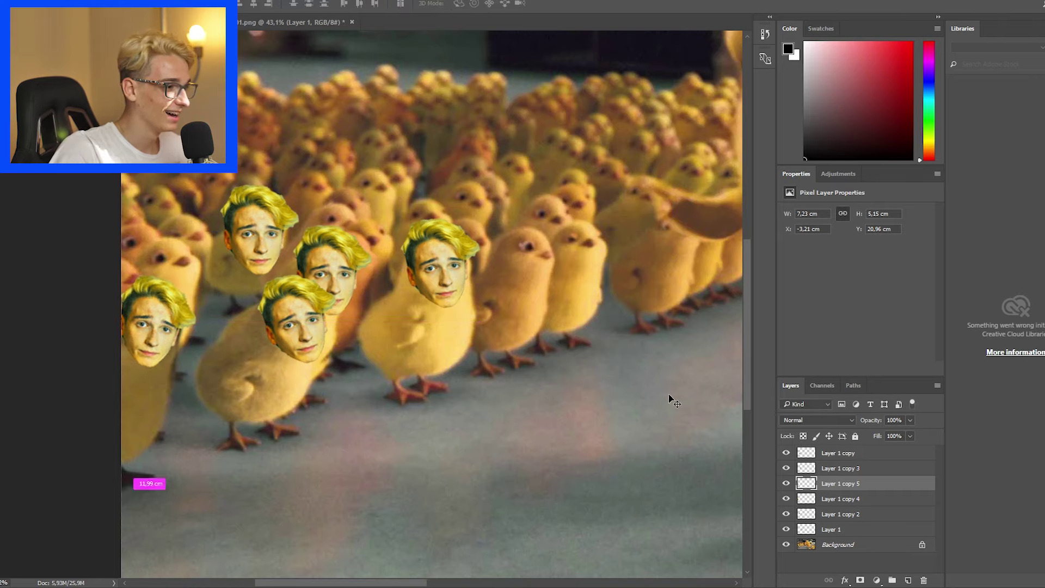
mouse_move(169, 309)
left_mouse_down()
mouse_move(547, 242)
mouse_move(569, 175)
left_mouse_up()
key("ctrl+t")
left_click_drag(525, 219, 536, 234)
left_click(476, 4)
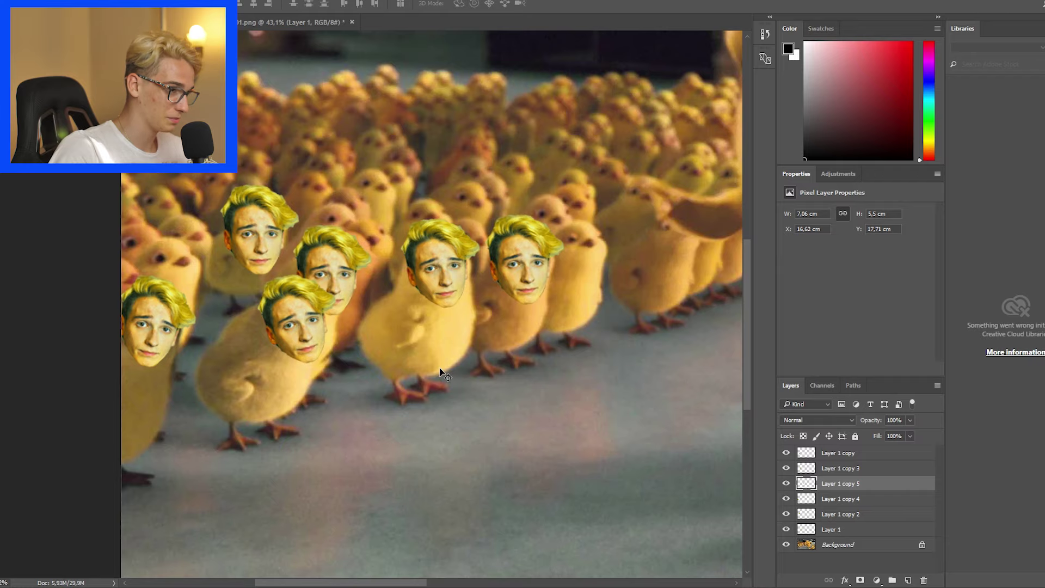
Add another face copy on the next chick, shrink it slightly and send it behind the others.
left_click_drag(437, 344, 597, 229)
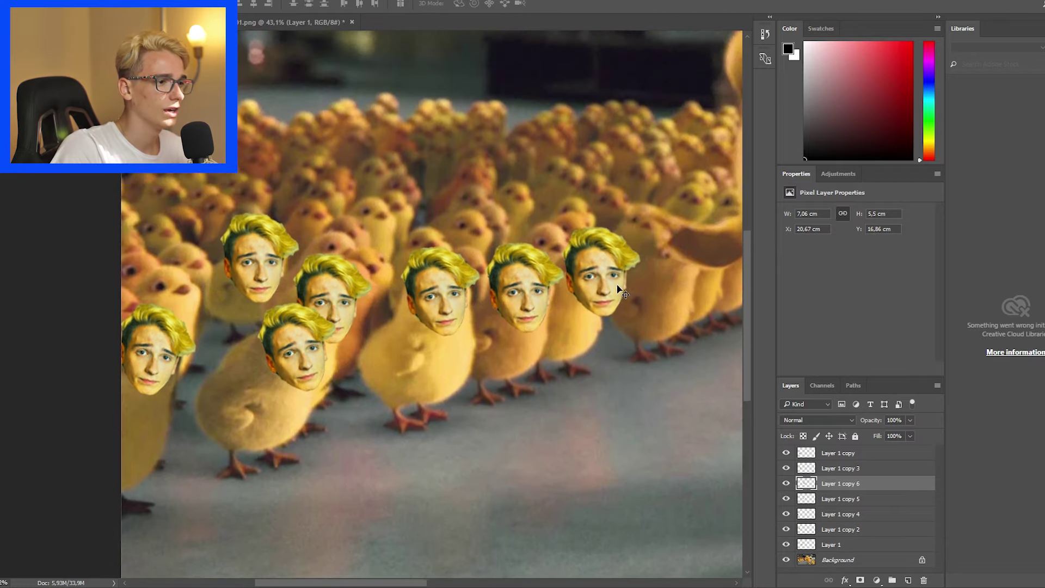
mouse_move(597, 229)
left_mouse_down()
mouse_move(579, 246)
mouse_move(561, 231)
left_mouse_up()
left_click_drag(626, 305, 612, 283)
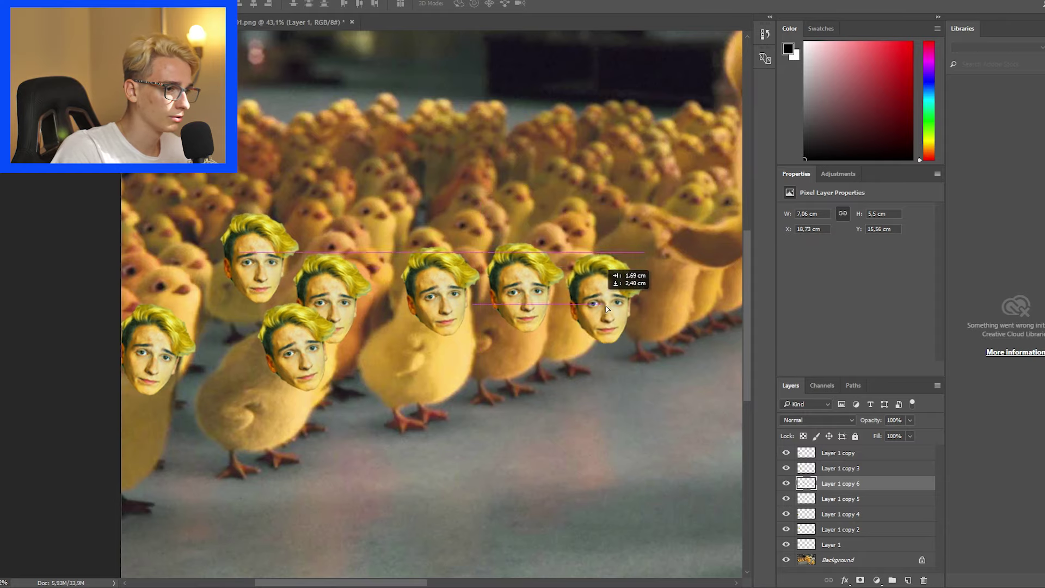
key("ctrl+bracketleft")
key("ctrl+bracketleft")
left_click(844, 467)
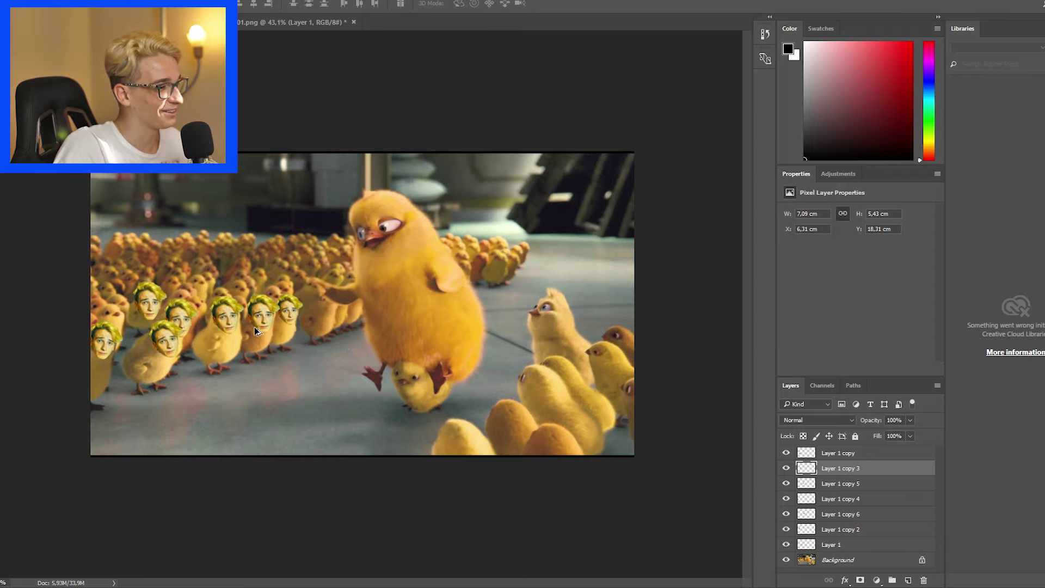
scroll(256, 331, "up", 5)
Line up the last chick face with the others and switch to the Darth Talon cosplay photo.
left_click_drag(229, 345, 310, 381)
scroll(313, 379, "down", 5)
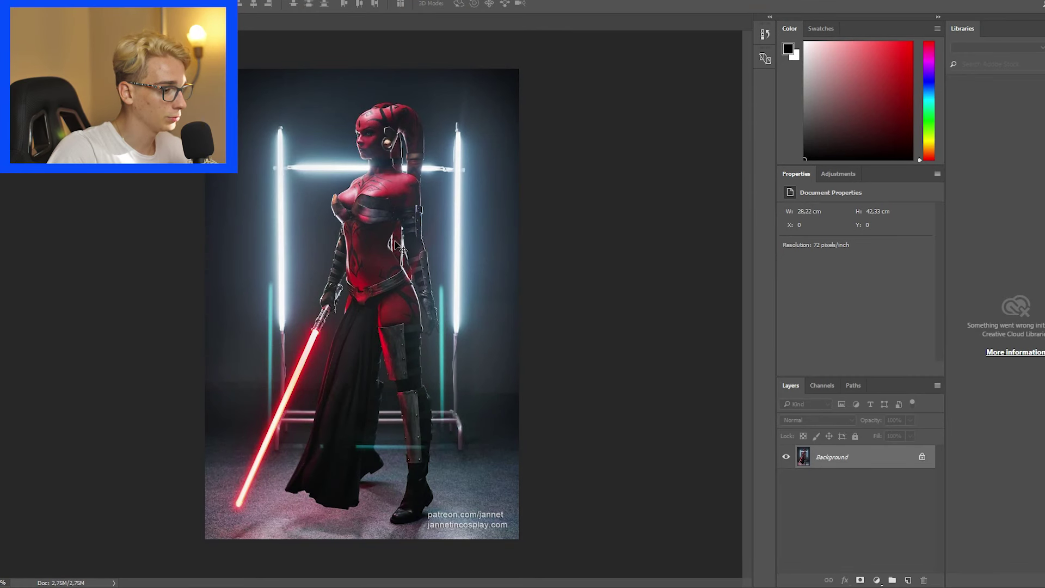
scroll(400, 246, "up", 4)
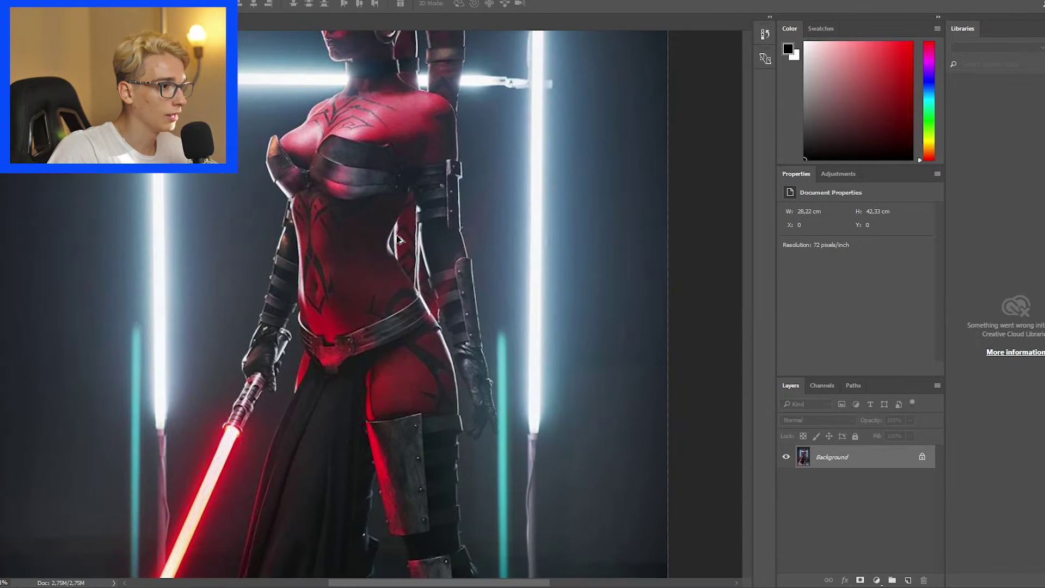
Rotate and move the spaghetti photo so it lies along the red lightsaber blade.
scroll(401, 243, "down", 2)
scroll(400, 239, "down", 2)
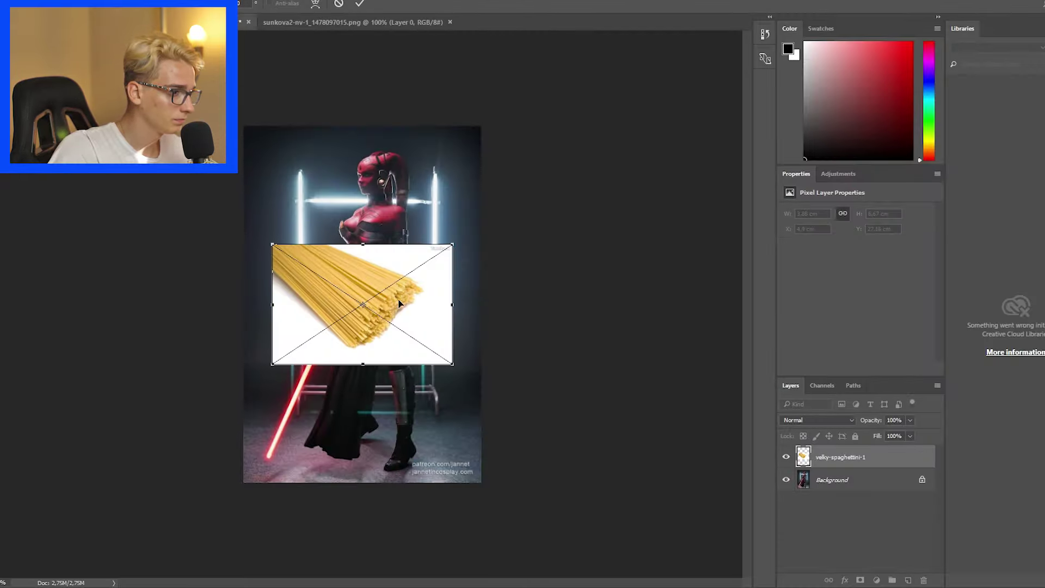
mouse_move(427, 265)
left_mouse_down()
mouse_move(479, 376)
mouse_move(361, 452)
left_mouse_up()
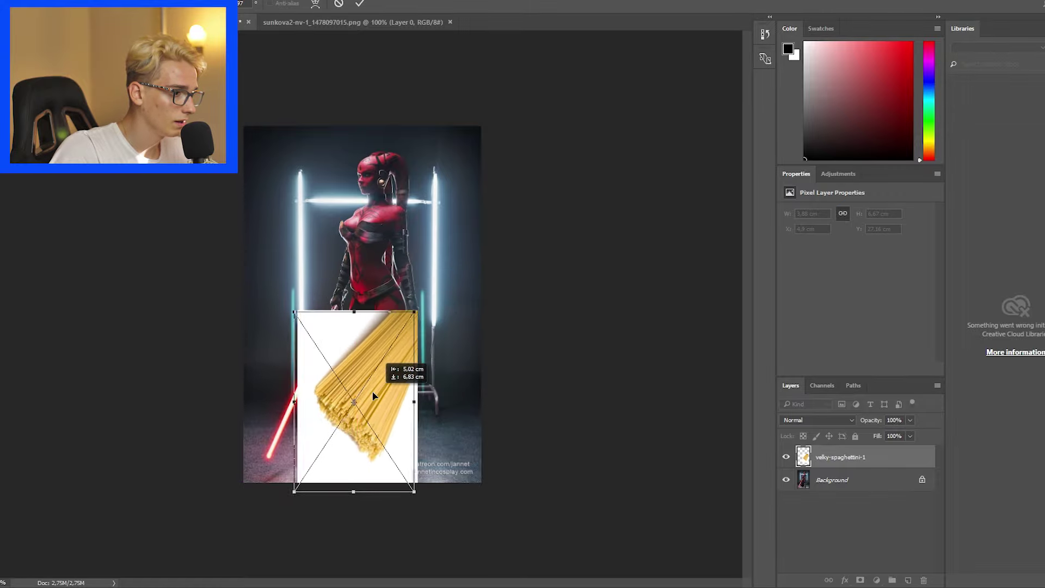
left_click_drag(402, 325, 399, 295)
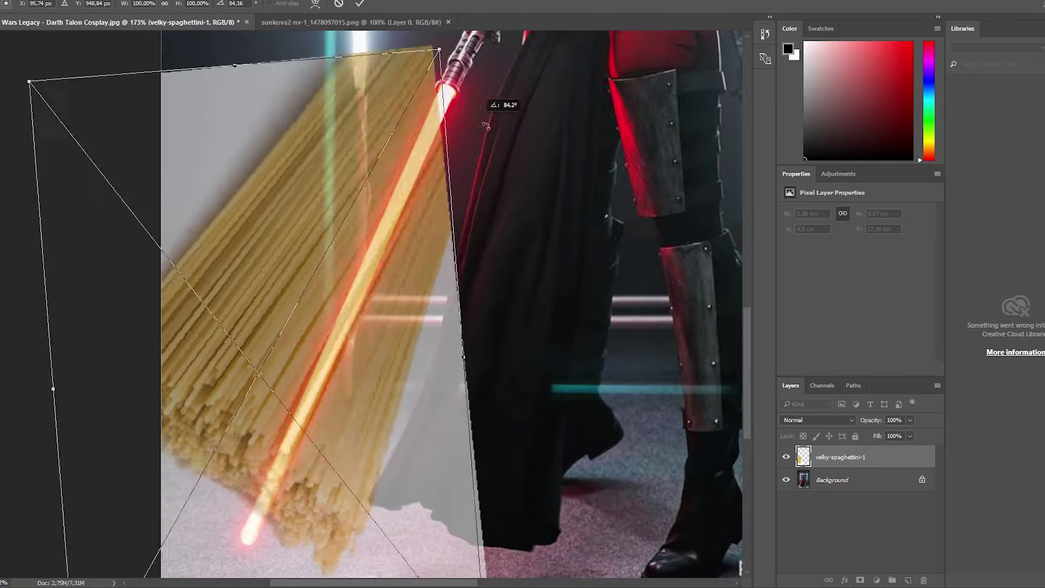
left_click_drag(502, 327, 292, 219)
key("Return")
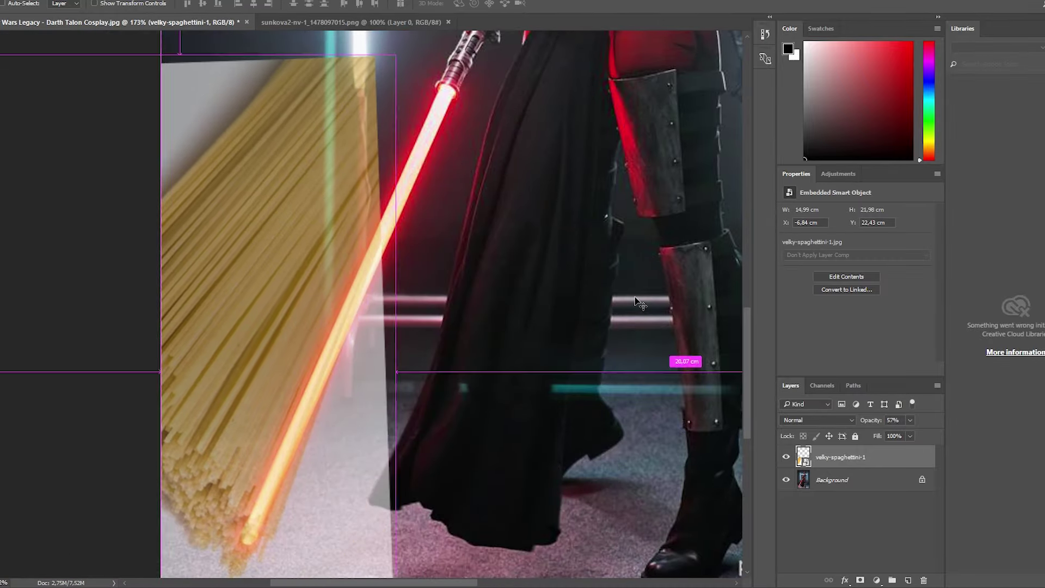
Duplicate the spaghetti layer, rotate the copy along the blade and erase the glow beside the hilt.
key("ctrl+j")
key("ctrl+t")
left_click_drag(419, 72, 512, 518)
key("Return")
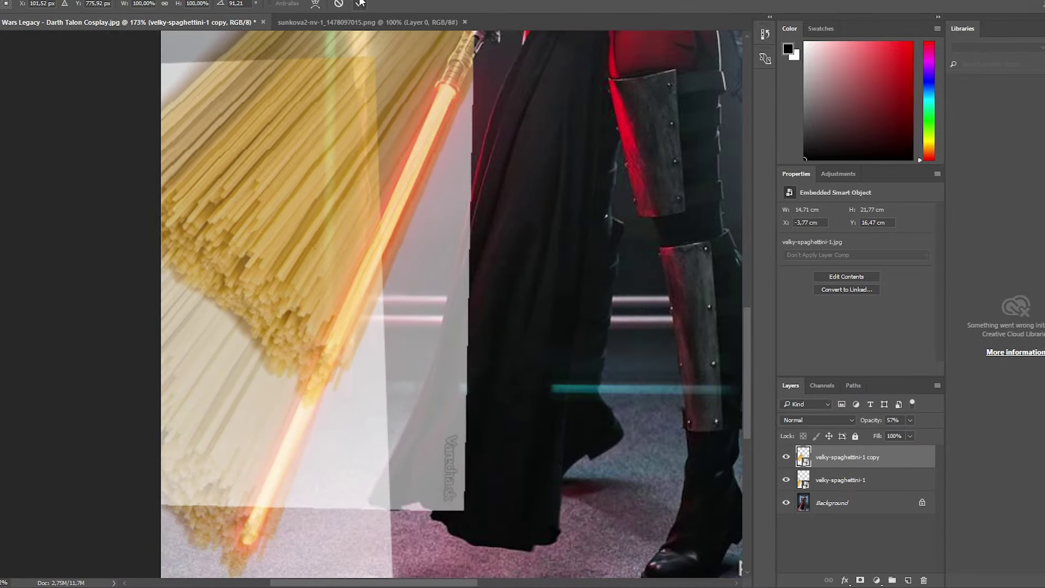
scroll(475, 55, "up", 5)
key("e")
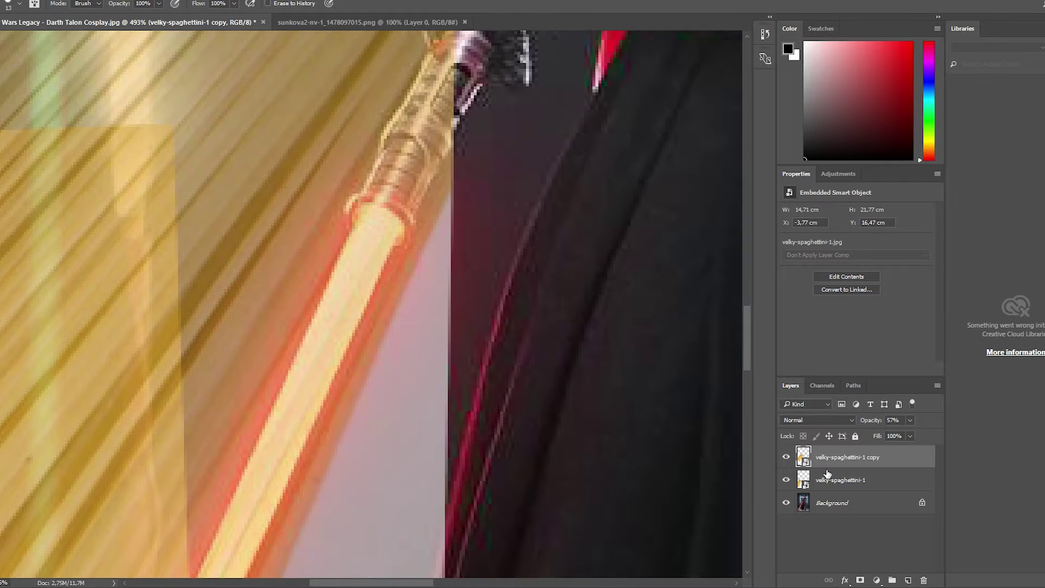
left_click_drag(439, 161, 441, 218)
scroll(461, 175, "down", 5)
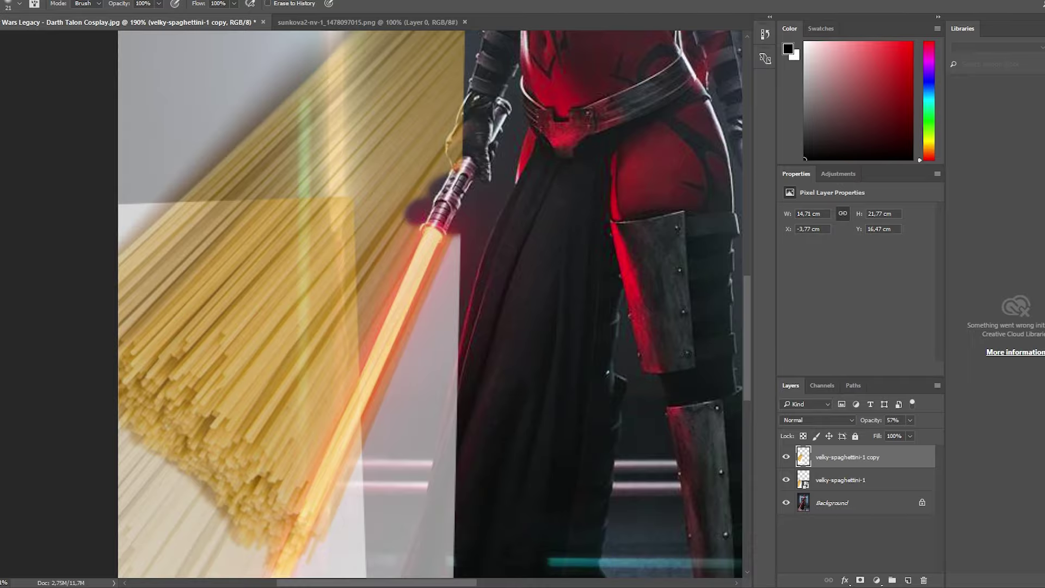
Lasso around the hand and hilt, hide the original spaghetti layer and set the copy to full opacity.
key("l")
left_click(237, 522)
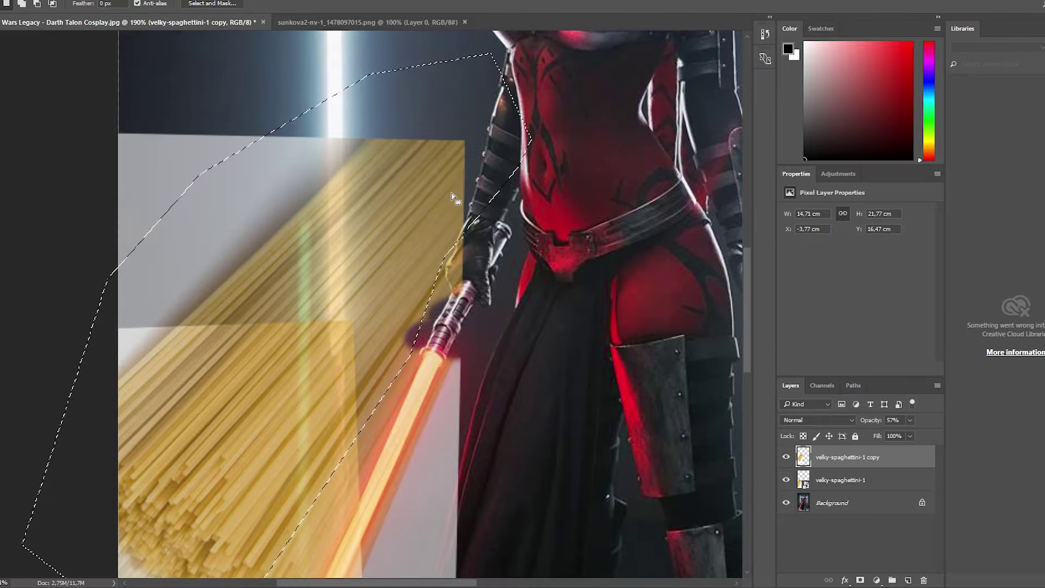
left_click(785, 479)
right_click(415, 278)
left_click(415, 273)
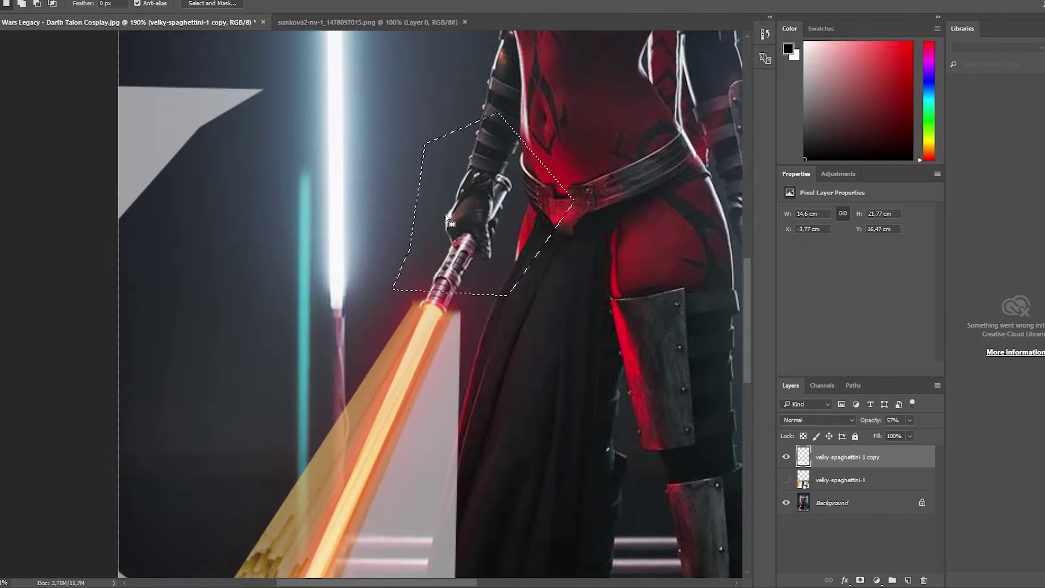
scroll(506, 302, "down", 5)
key("0")
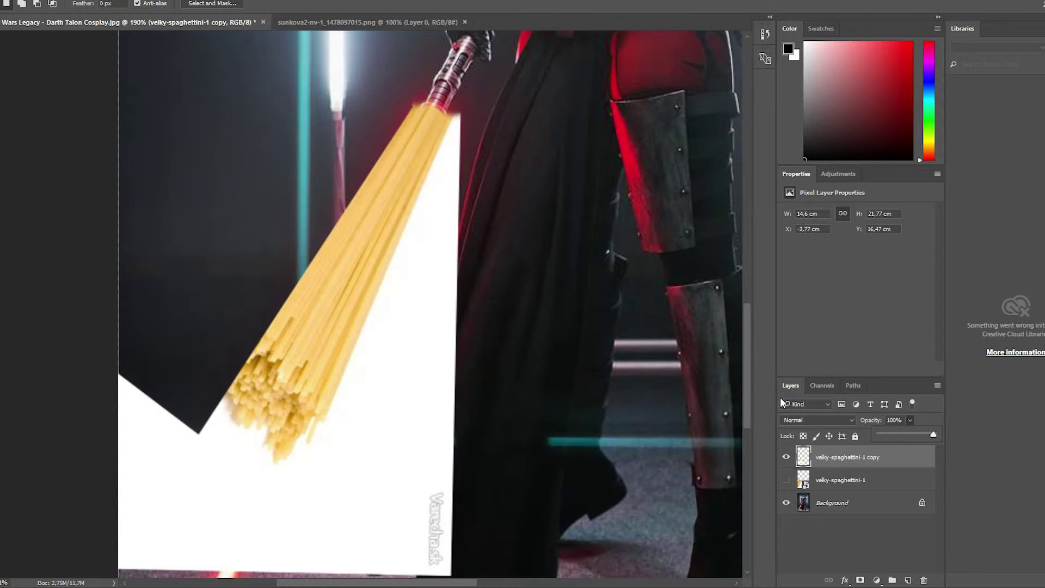
left_click_drag(877, 435, 941, 437)
Lasso the leftover white area beside the spaghetti, delete it and deselect.
left_click(305, 551)
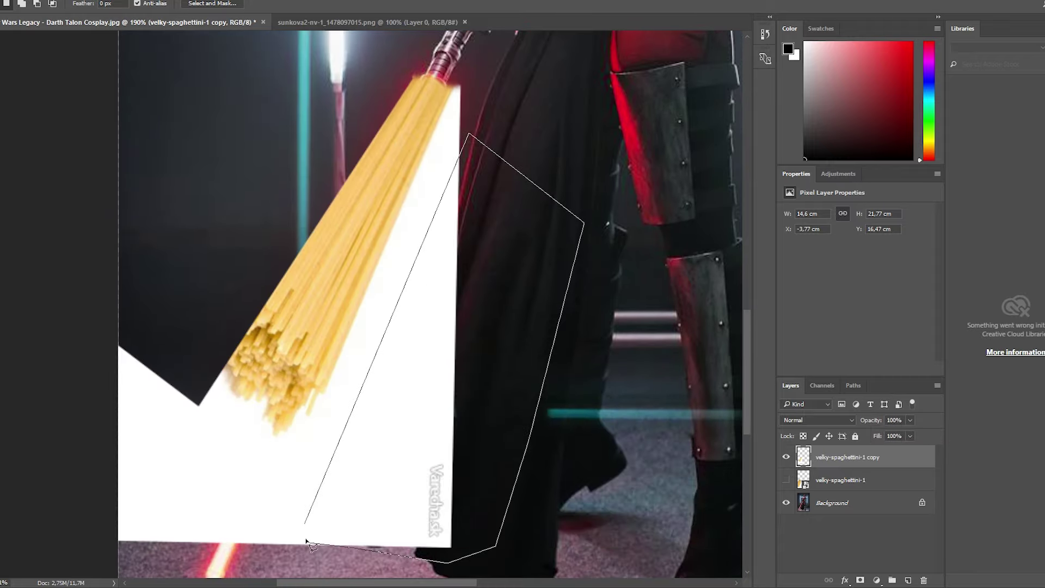
left_click(468, 46)
left_click(587, 543)
left_click(290, 527)
key("Delete")
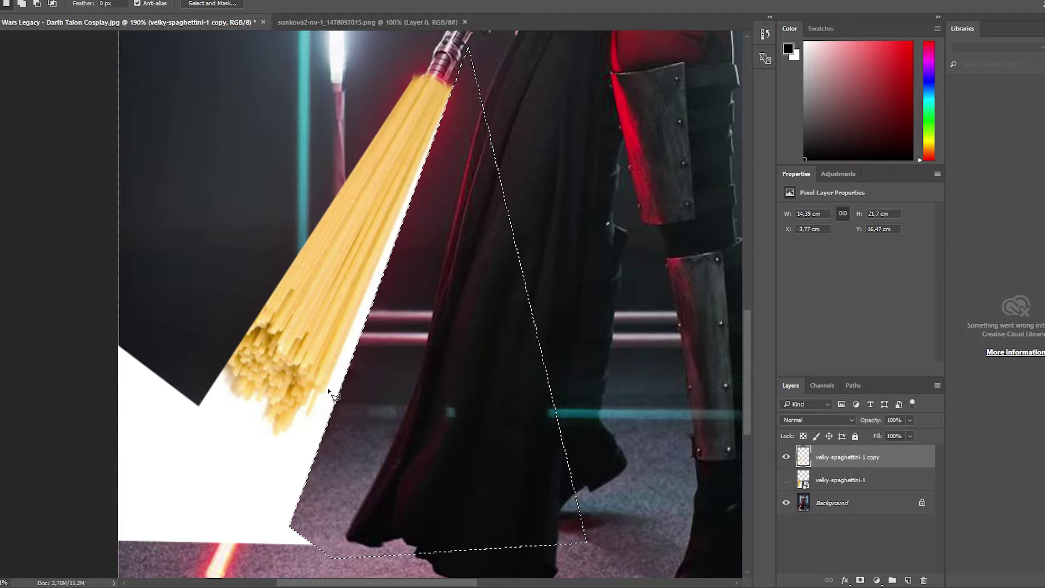
key("ctrl+d")
Narrow the spaghetti blade, then hide the copy and show the original velky-spaghettini-1 layer.
key("ctrl+t")
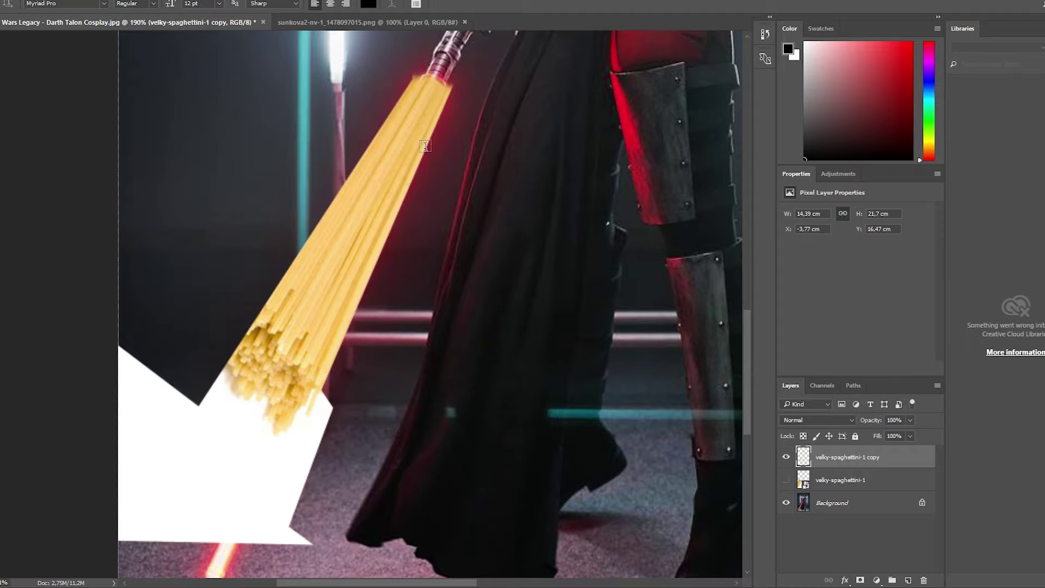
left_click_drag(428, 140, 415, 150)
key("Return")
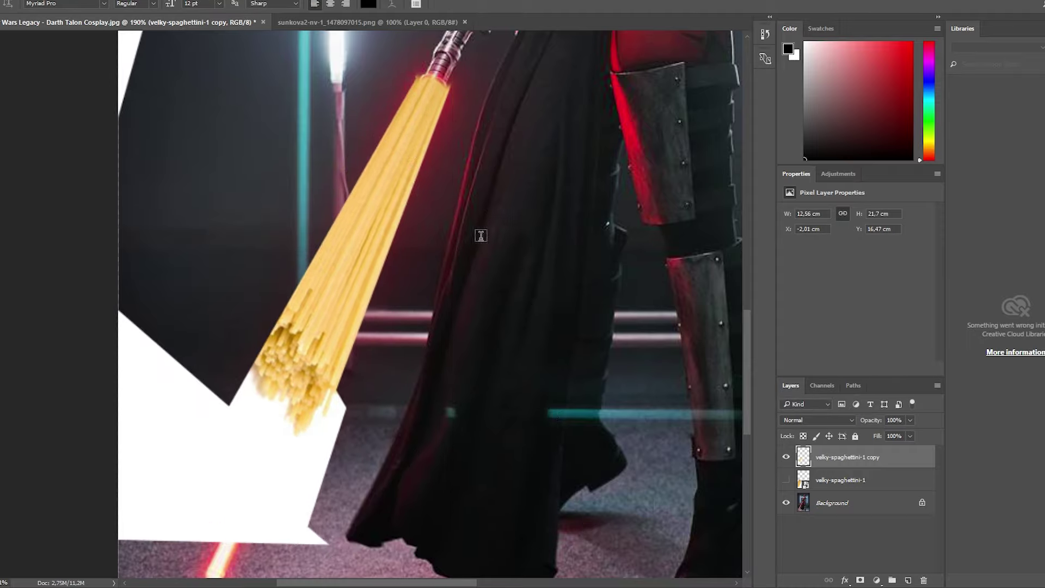
scroll(478, 233, "down", 3)
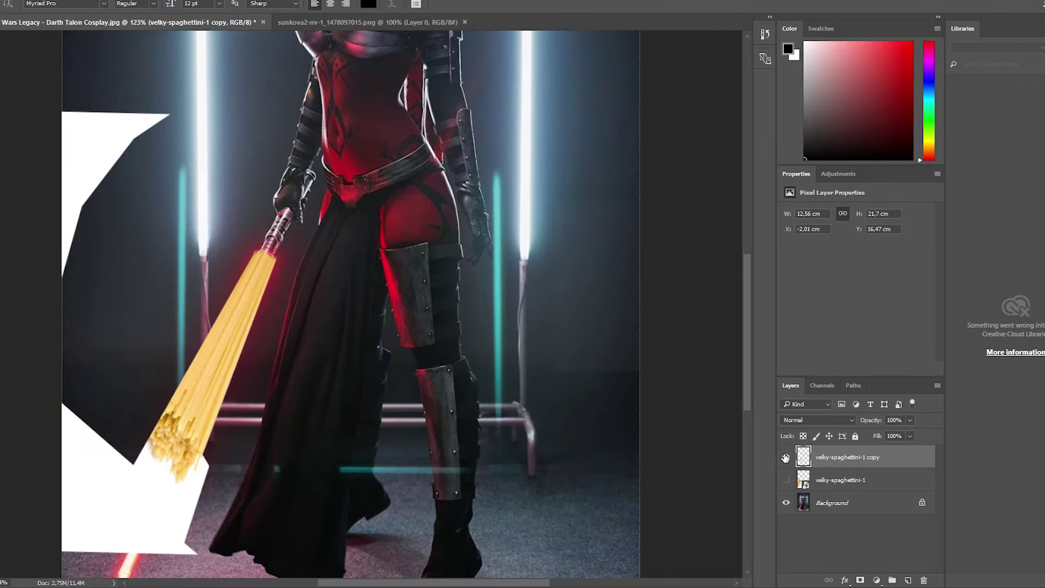
left_click(785, 457)
left_click(786, 480)
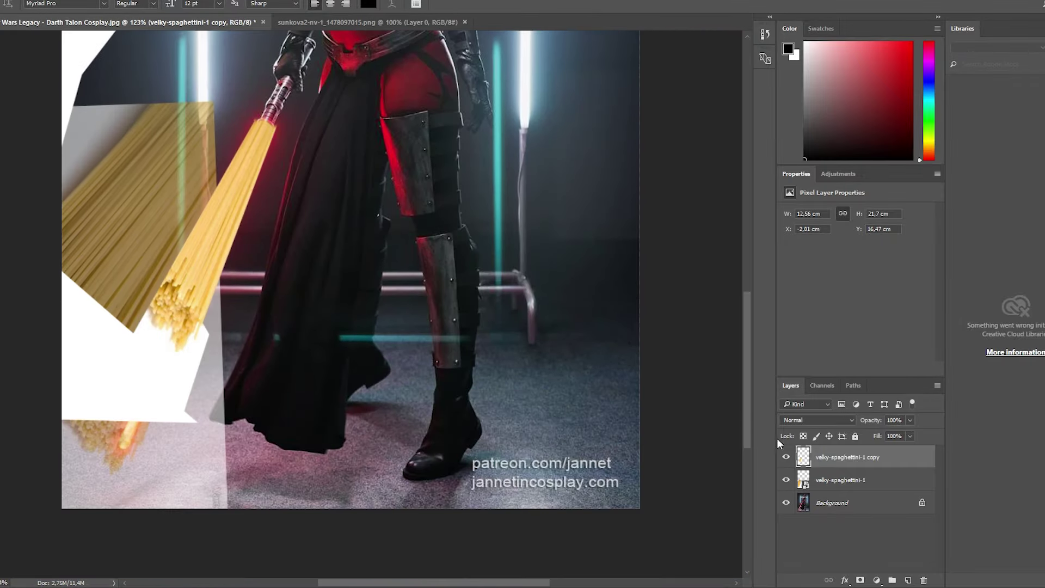
left_click(162, 263, "ctrl")
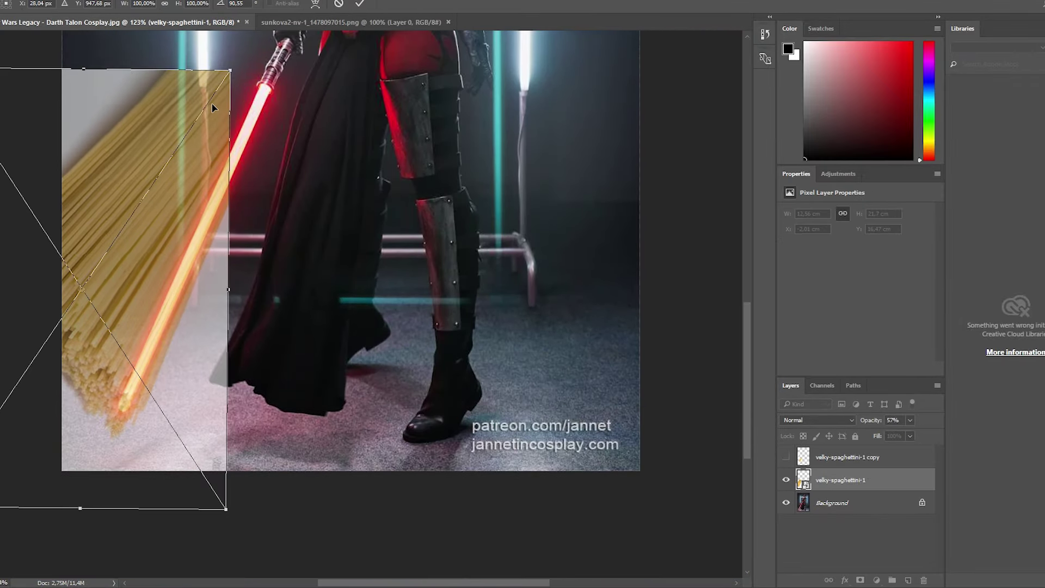
Lasso around the original velky-spaghettini-1 spaghetti along the saber and delete it.
scroll(303, 418, "up", 4)
key("l")
left_click_drag(270, 436, 355, 519)
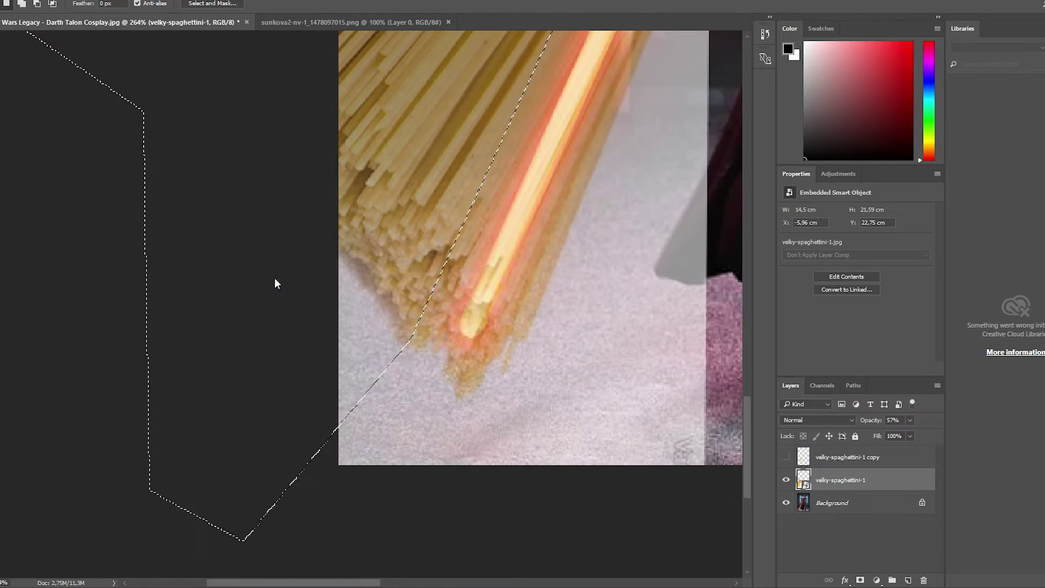
scroll(274, 278, "down", 5)
right_click(344, 219)
left_click(353, 225)
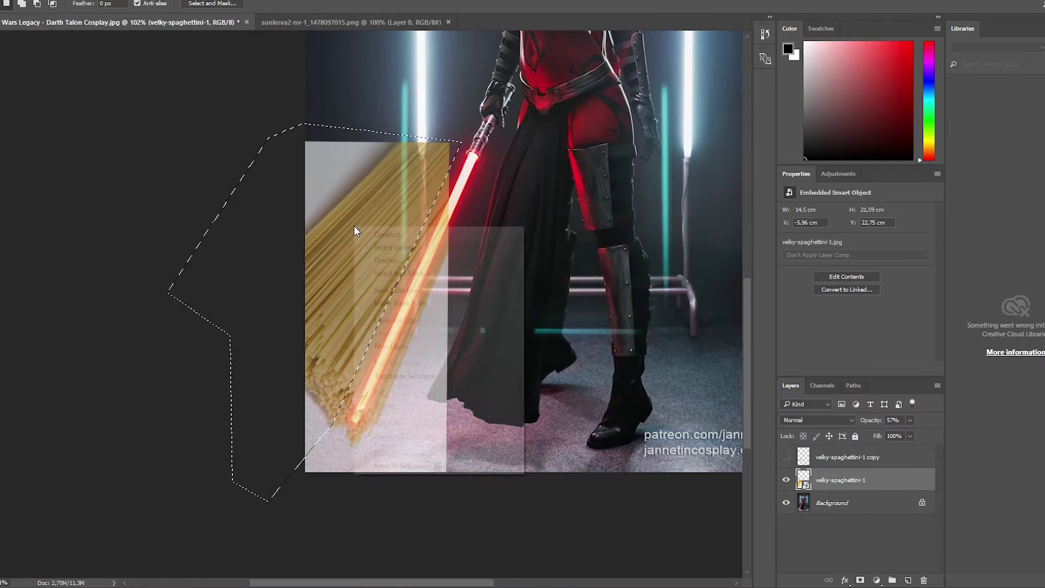
left_click_drag(318, 473, 403, 307)
left_click_drag(294, 104, 289, 498)
key("Delete")
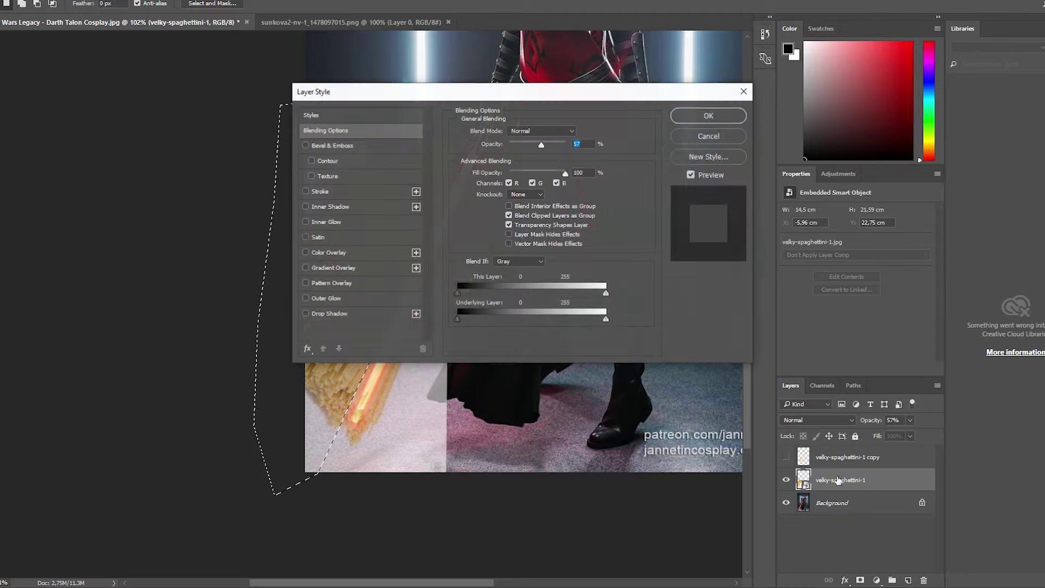
Show the spaghetti copy and stretch and angle it along the saber.
left_click(786, 456)
key("ctrl+t")
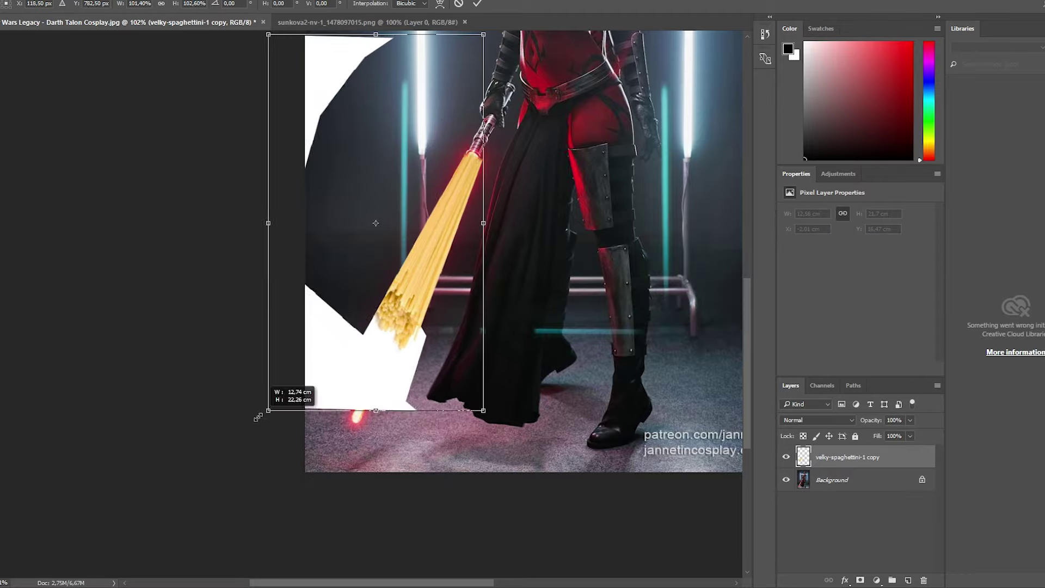
scroll(586, 196, "down", 2)
scroll(585, 196, "down", 2)
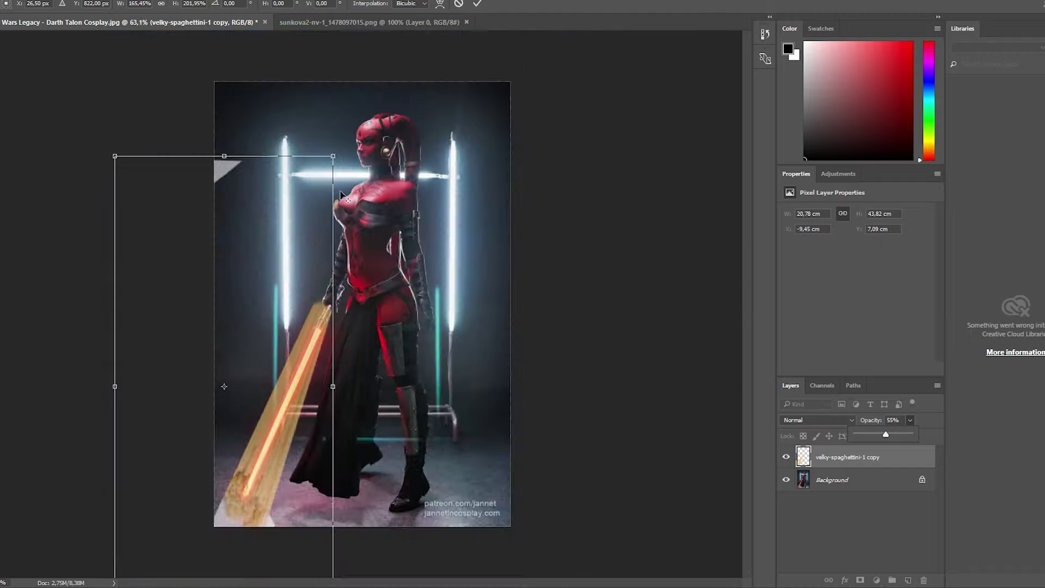
left_click_drag(332, 206, 301, 264)
key("Return")
Narrow the spaghetti copy's blade from its right side.
key("e")
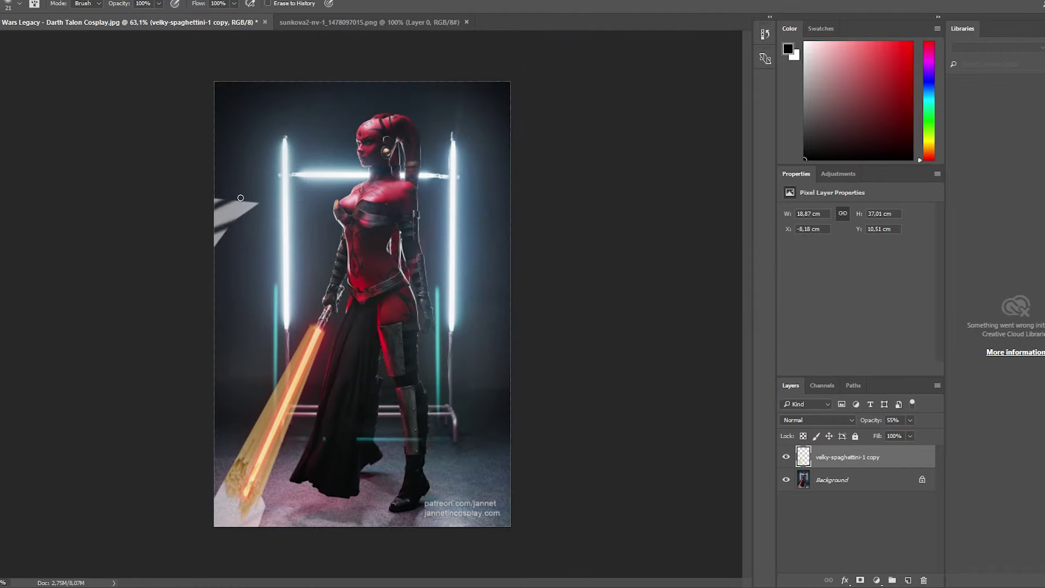
scroll(216, 225, "up", 5)
scroll(327, 280, "down", 2)
key("ctrl+t")
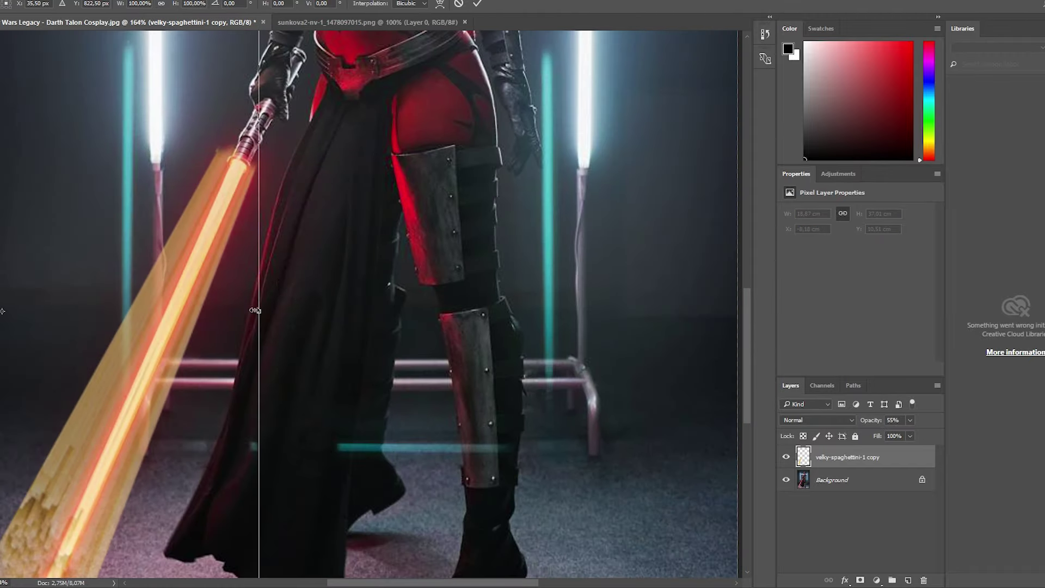
left_click_drag(252, 314, 275, 315)
scroll(272, 326, "down", 3)
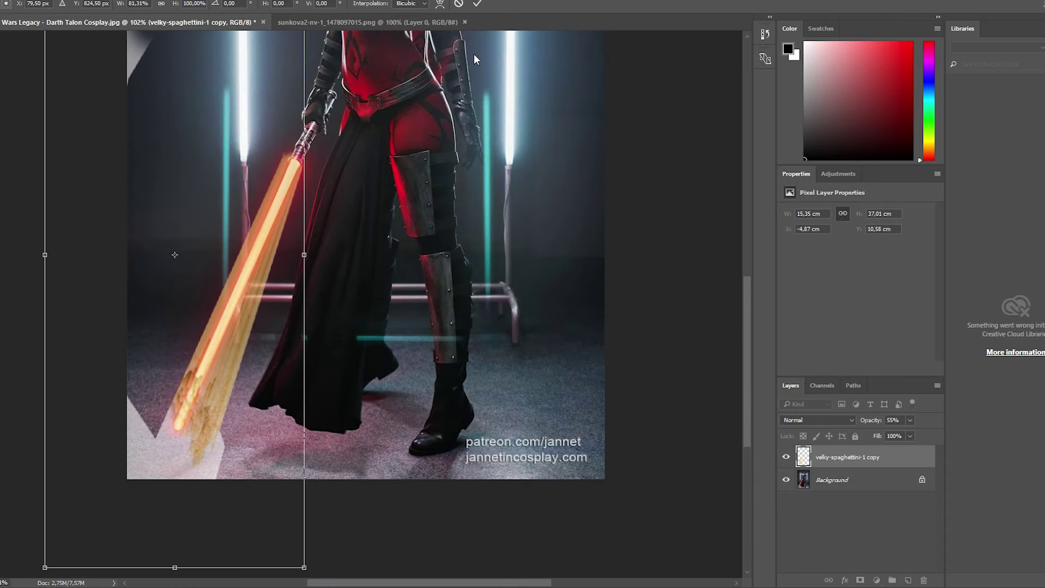
key("Return")
Set the spaghetti copy to 100% opacity and erase the white bits near the tip.
left_click(910, 420)
left_click_drag(910, 434, 934, 436)
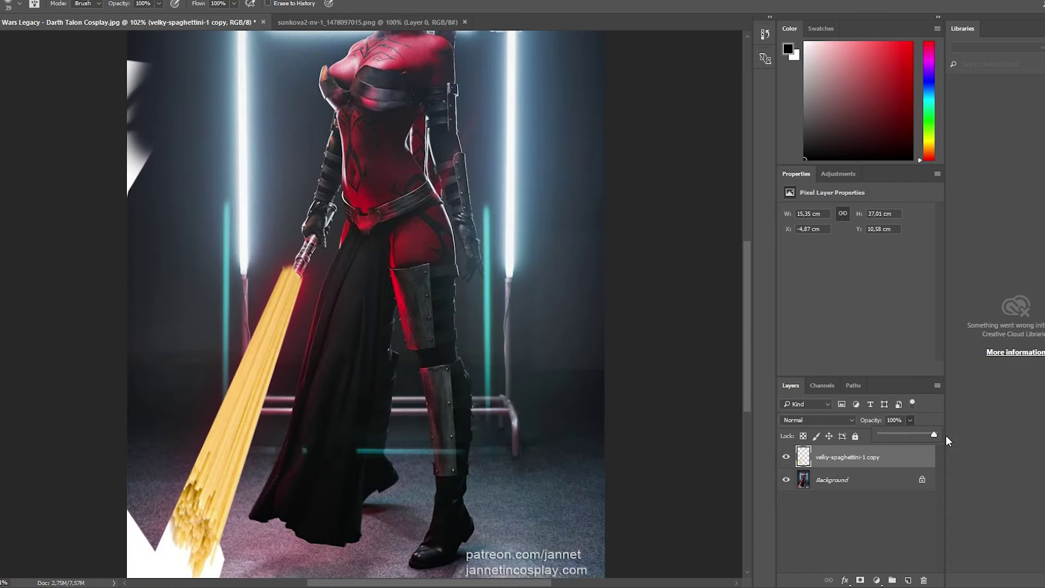
scroll(327, 272, "down", 5)
left_click_drag(223, 370, 159, 328)
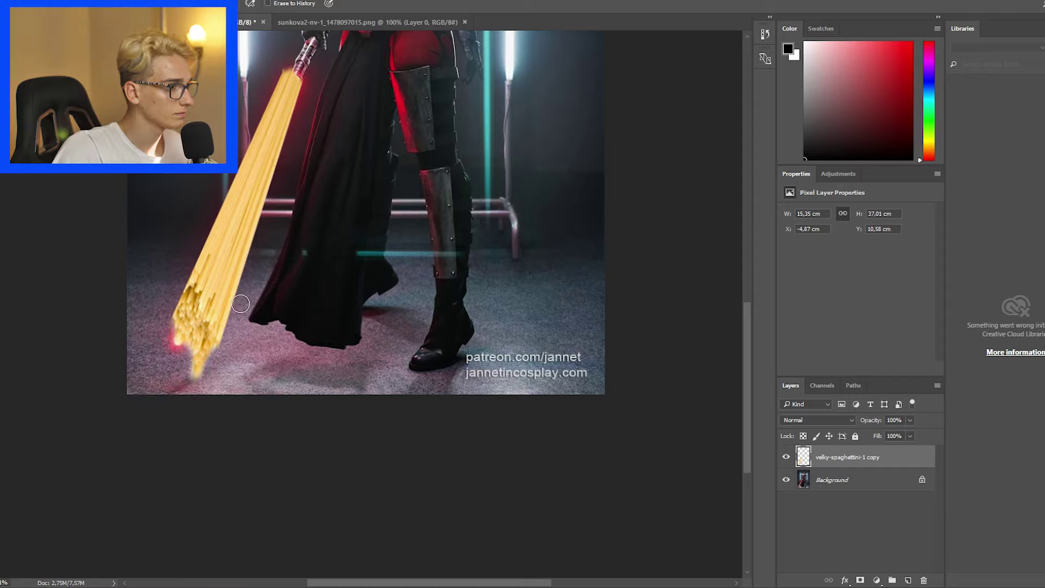
Rotate the spaghetti blade clockwise and nudge it onto the hilt.
key("ctrl+t")
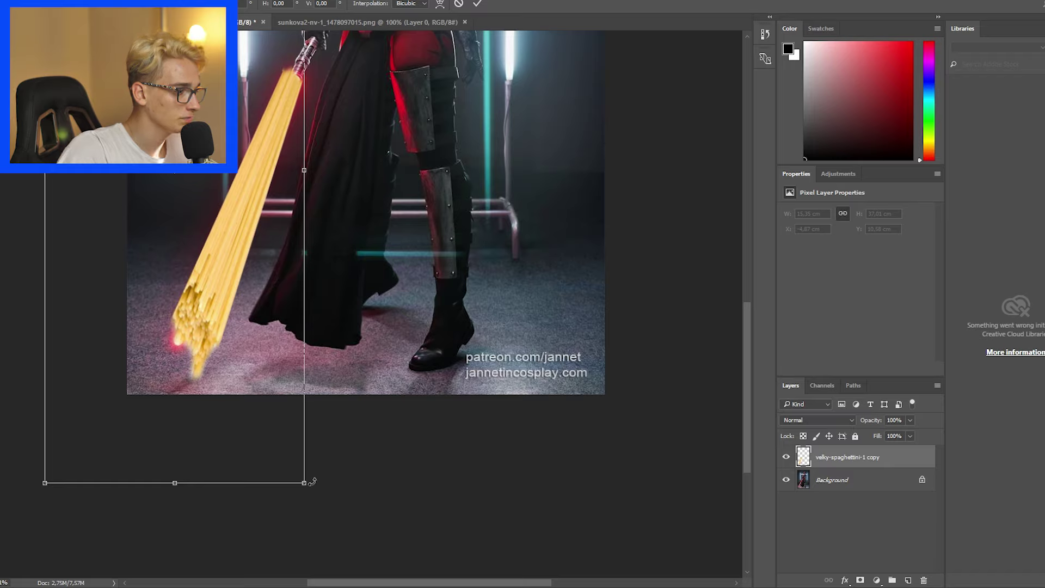
left_click_drag(313, 481, 283, 487)
left_click_drag(272, 266, 275, 267)
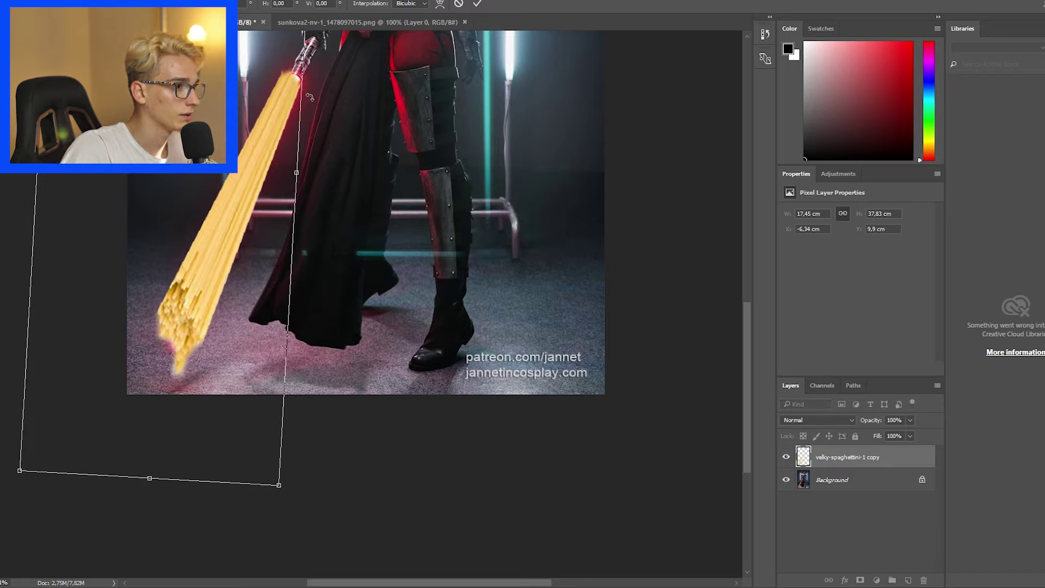
key("Right")
key("Right")
key("Right")
key("Down")
key("Down")
left_click(477, 4)
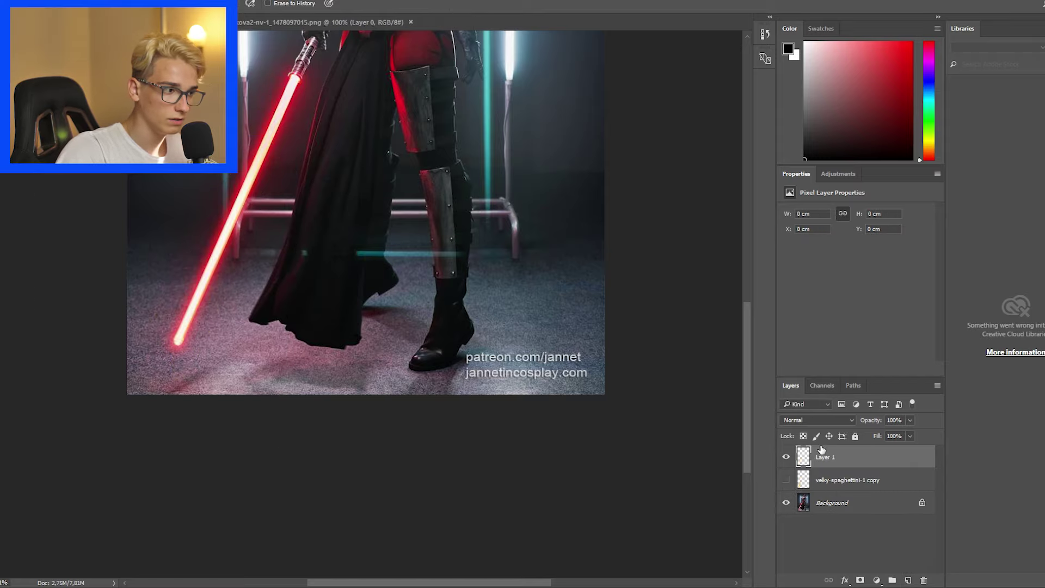
scroll(388, 262, "up", 3)
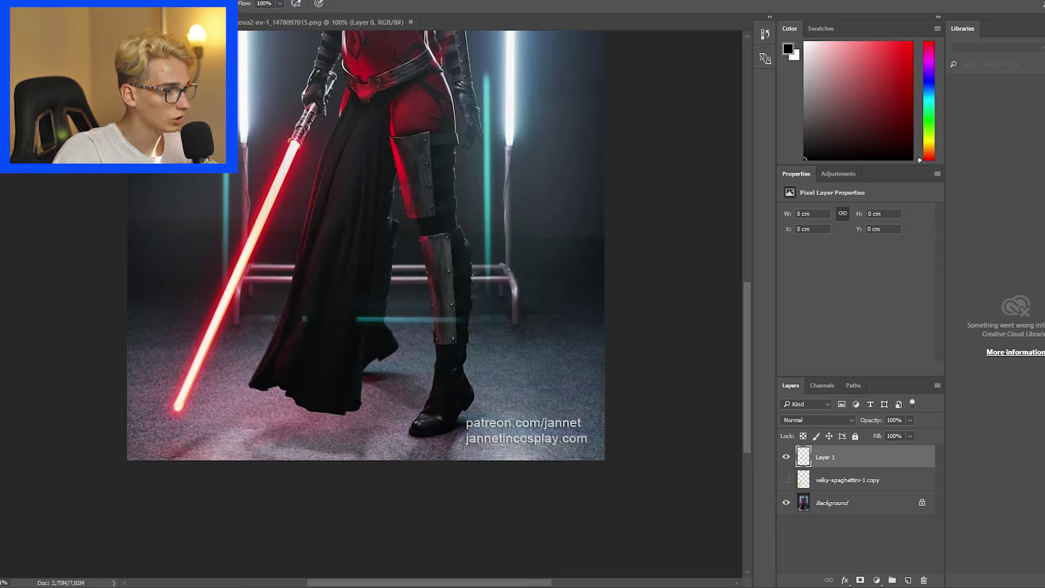
Set the foreground colour to orange ffae00.
left_click(788, 49)
left_click_drag(535, 262, 535, 269)
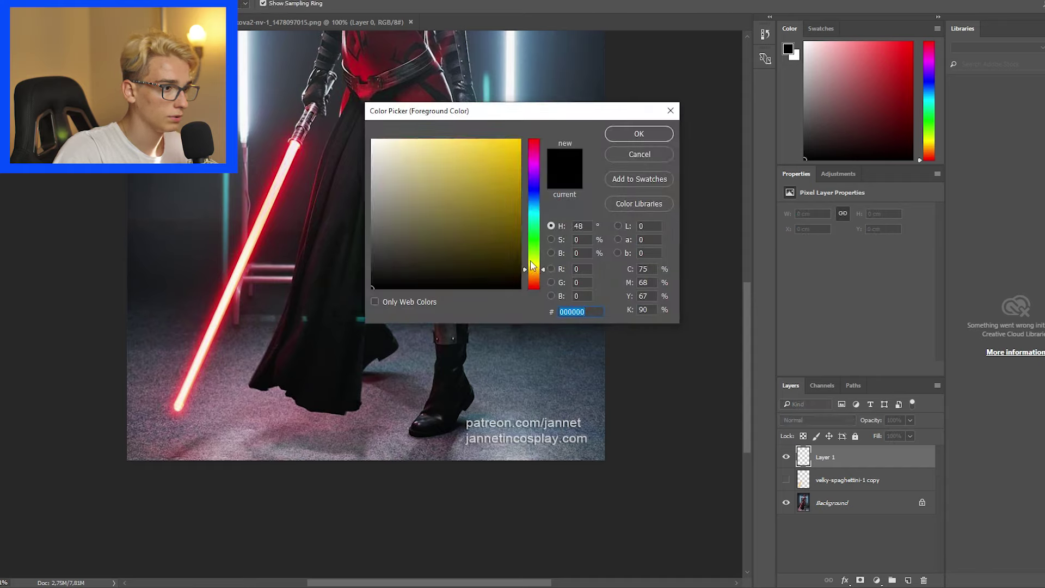
left_click_drag(512, 150, 562, 139)
left_click(542, 272)
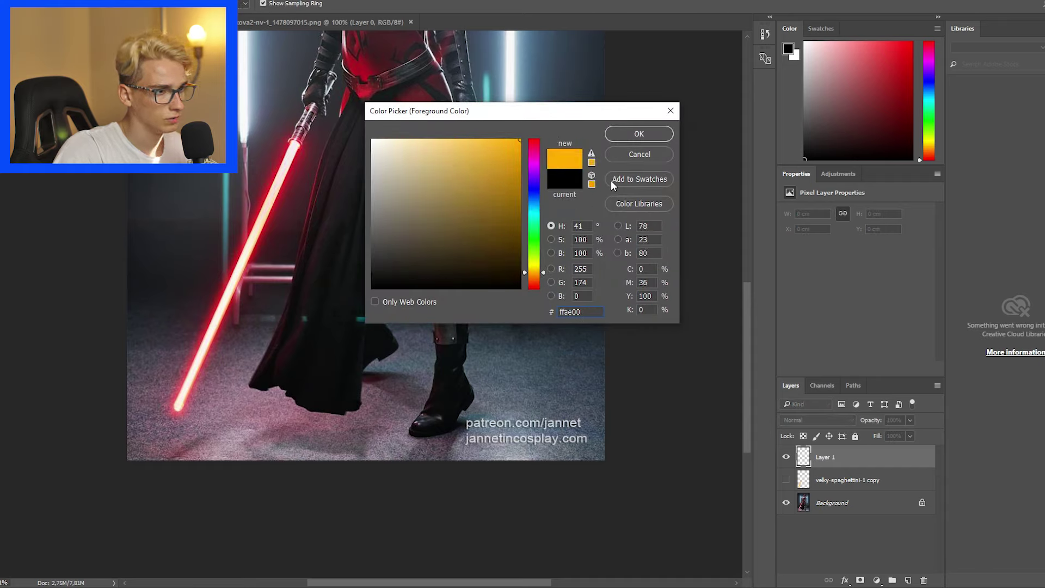
left_click(639, 133)
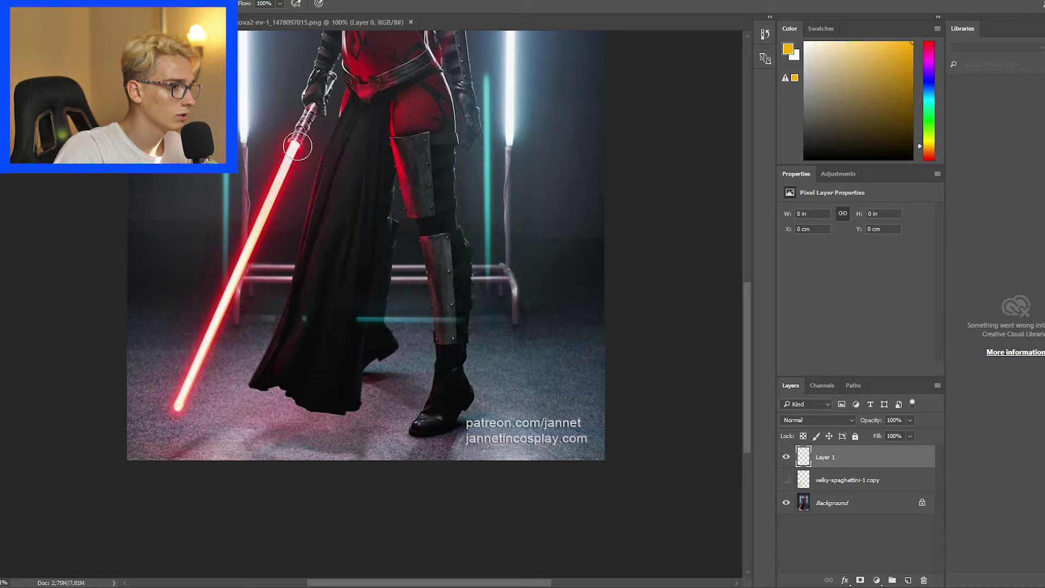
Paint an orange glow along the blade at 74% opacity and reshow the spaghetti blade.
left_click_drag(279, 173, 191, 382)
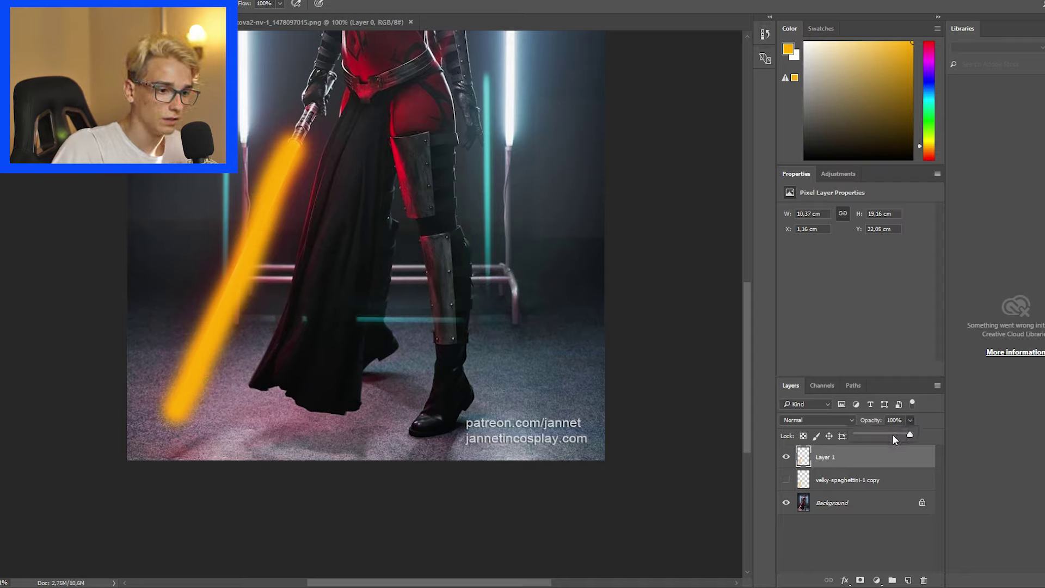
left_click_drag(895, 440, 898, 439)
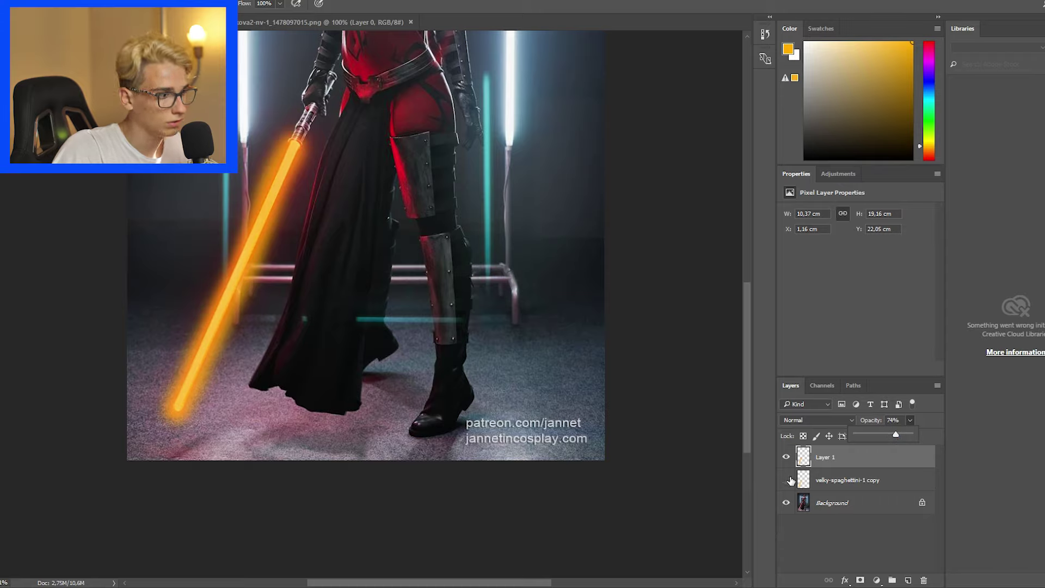
left_click(787, 480)
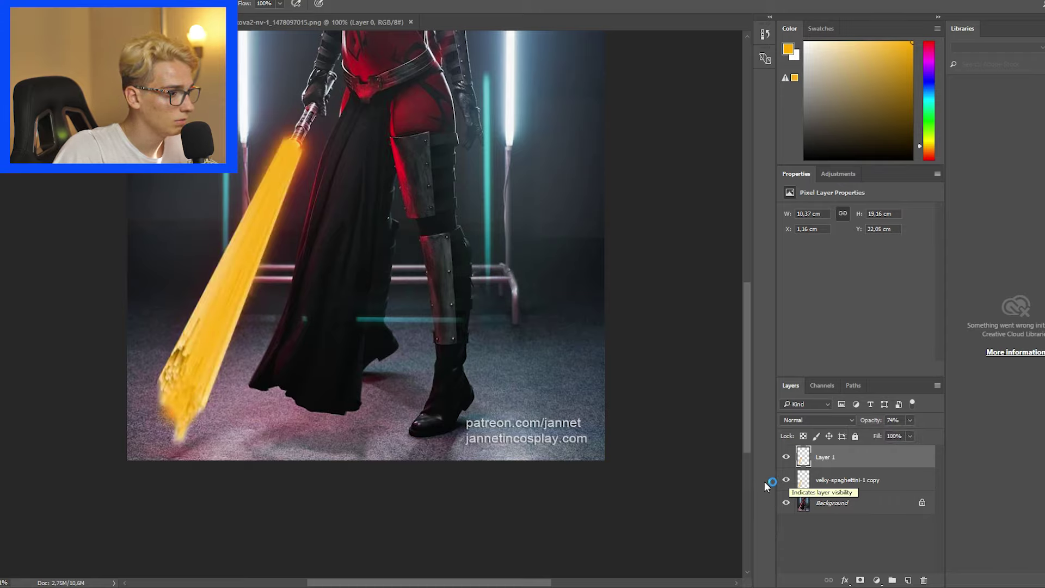
Warp the orange glow layer, bowing its edges outward to bend the saber.
left_click(786, 481)
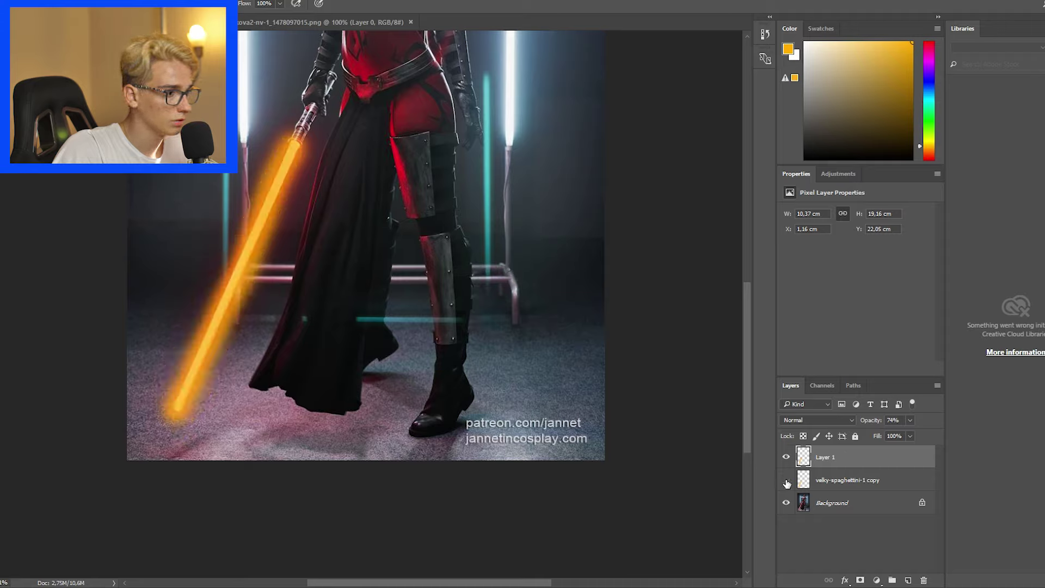
left_click(787, 480)
key("ctrl+t")
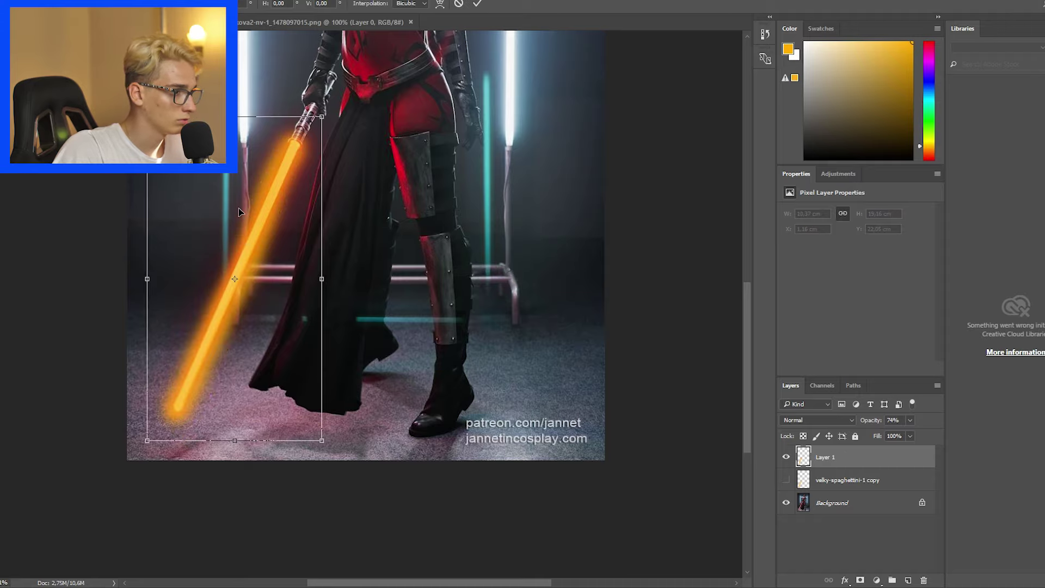
left_click(438, 4)
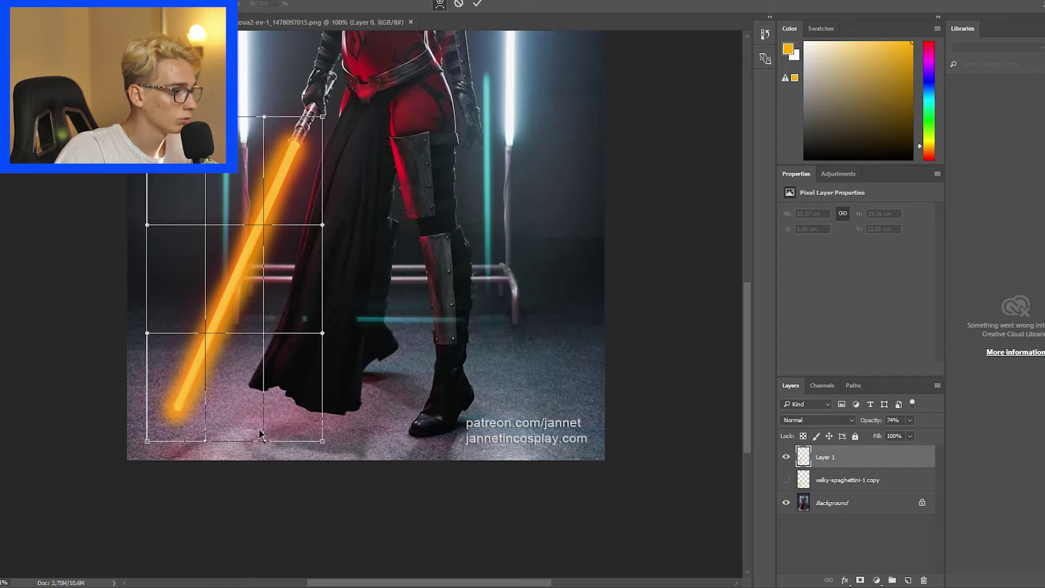
left_click_drag(265, 442, 308, 517)
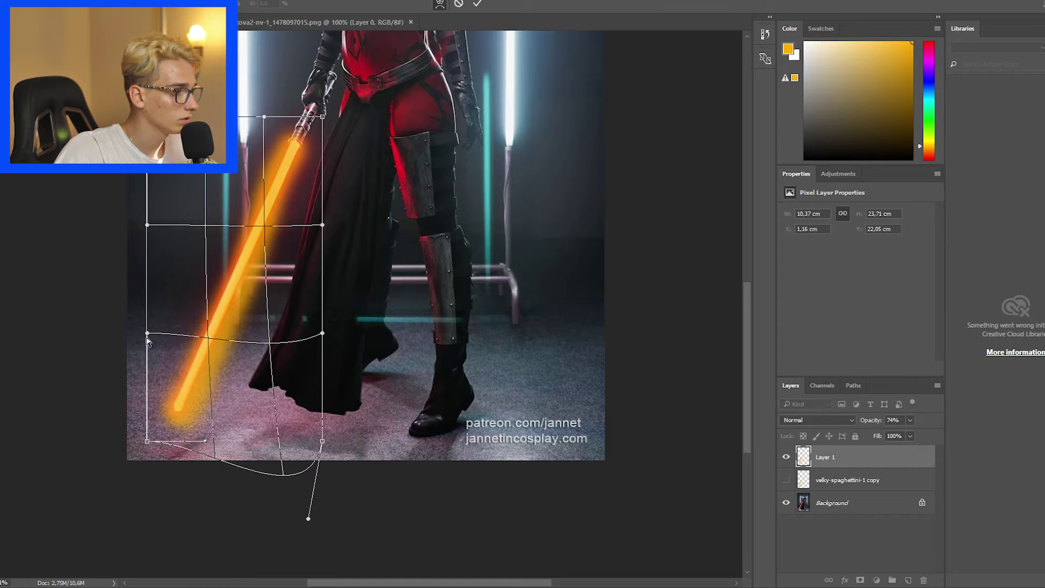
mouse_move(145, 405)
left_mouse_down()
mouse_move(87, 355)
mouse_move(56, 361)
left_mouse_up()
left_click_drag(205, 440, 163, 531)
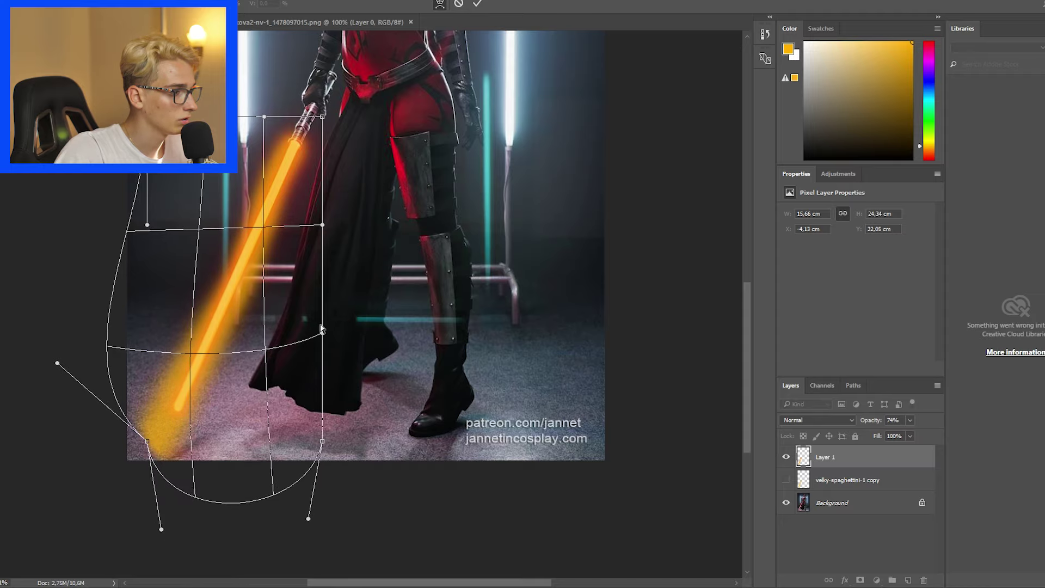
left_click_drag(321, 328, 370, 332)
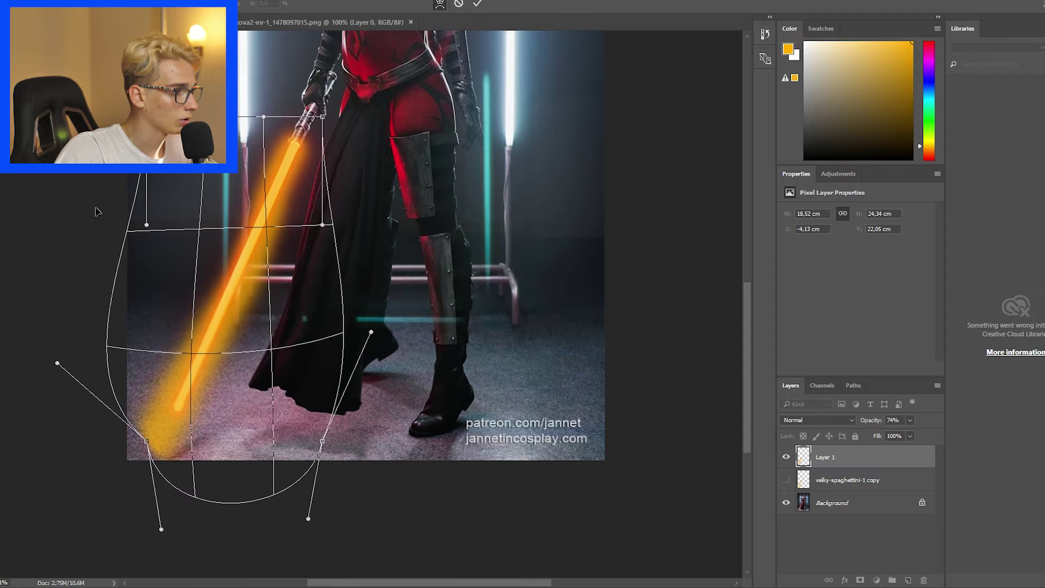
left_click_drag(147, 224, 88, 219)
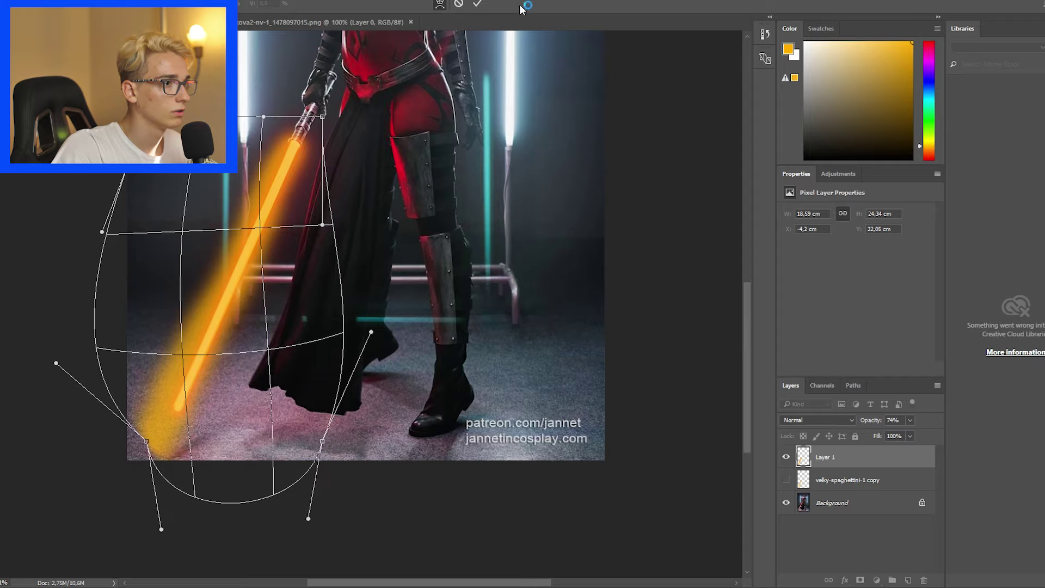
left_click(478, 4)
Warp the glowing saber again so it follows the blade.
left_click(786, 479)
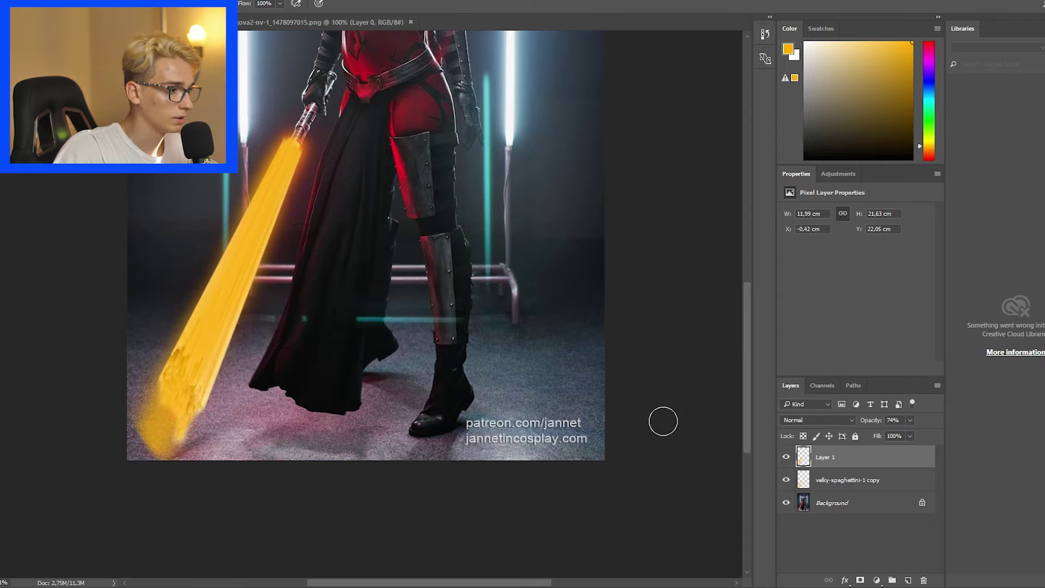
left_click(786, 479)
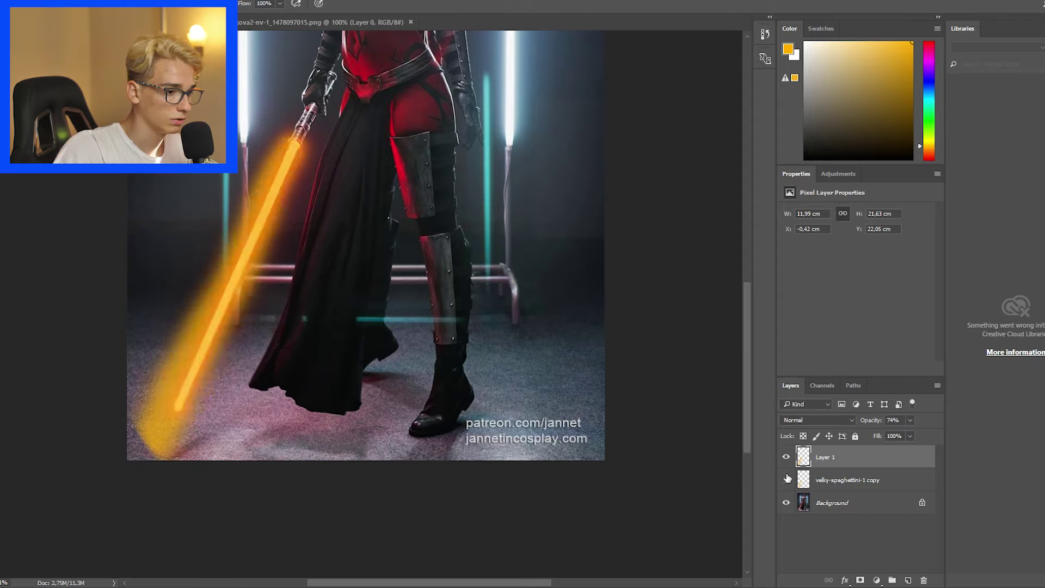
key("ctrl+t")
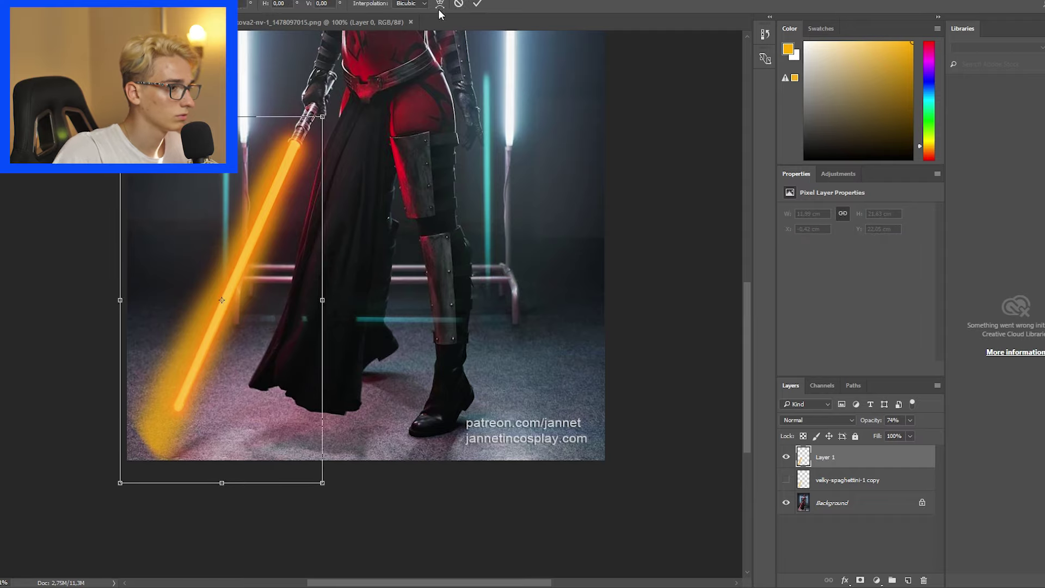
left_click(440, 4)
left_click_drag(199, 360, 225, 312)
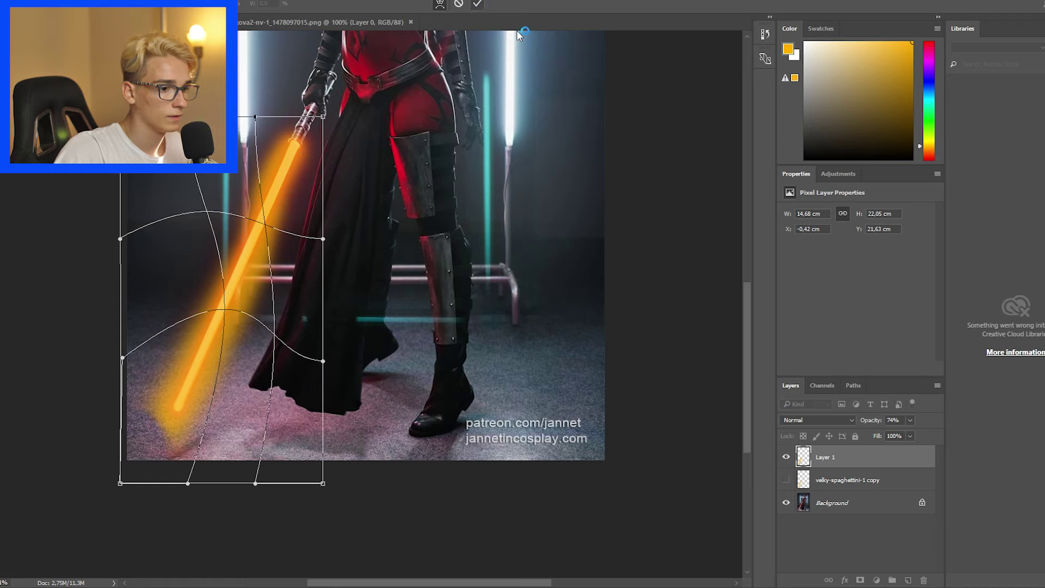
left_click(785, 480)
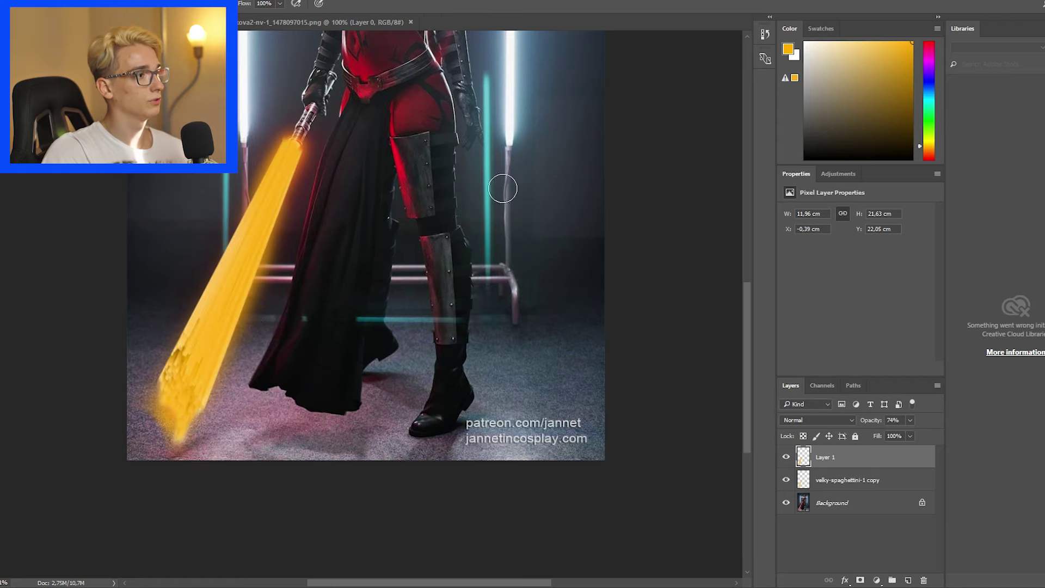
Save the Italian cycling cap image from Google Images and open it in Photoshop.
scroll(503, 188, "up", 3)
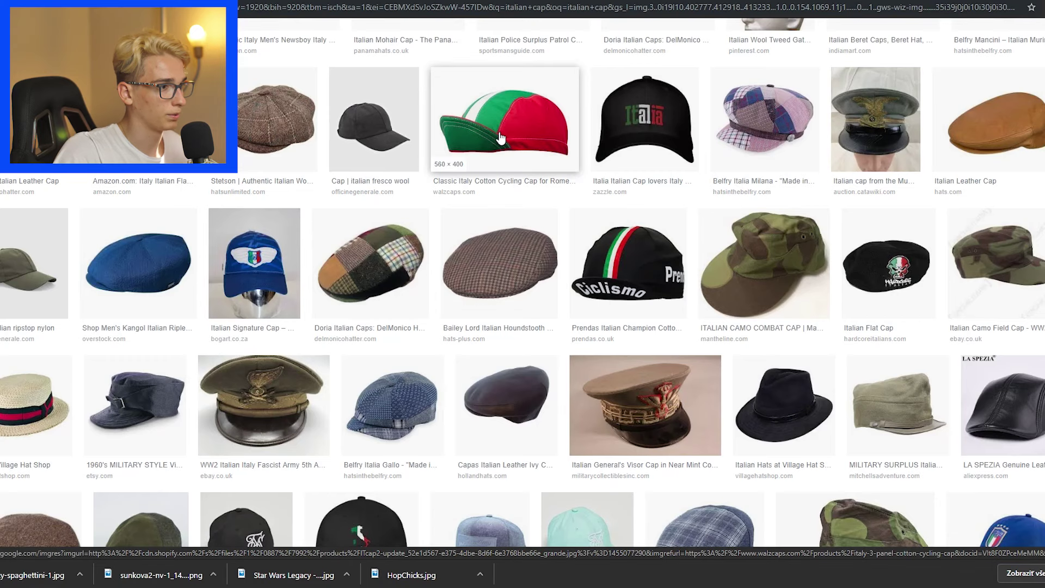
left_click(522, 103)
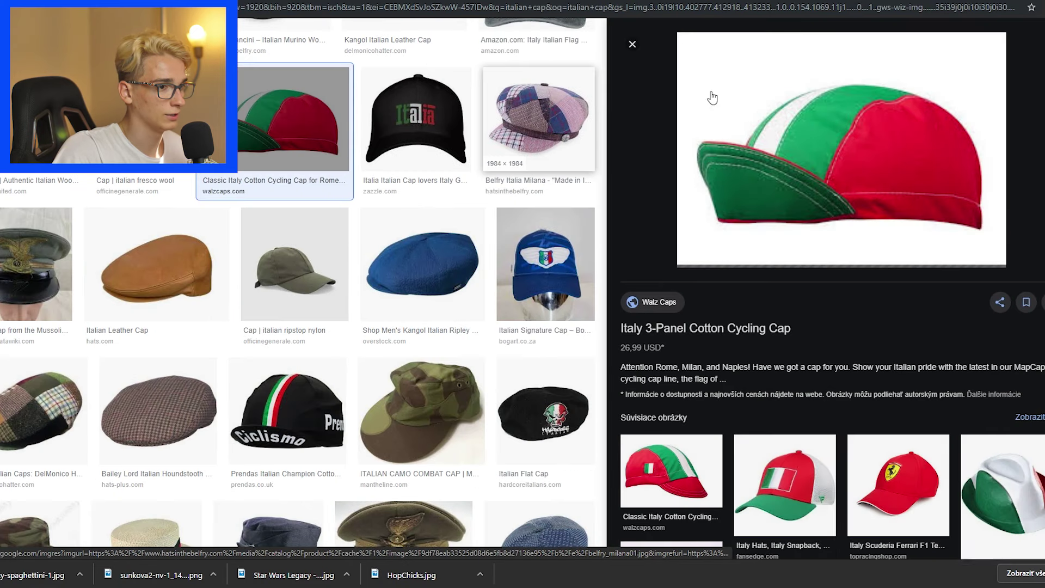
right_click(397, 111)
left_click(453, 221)
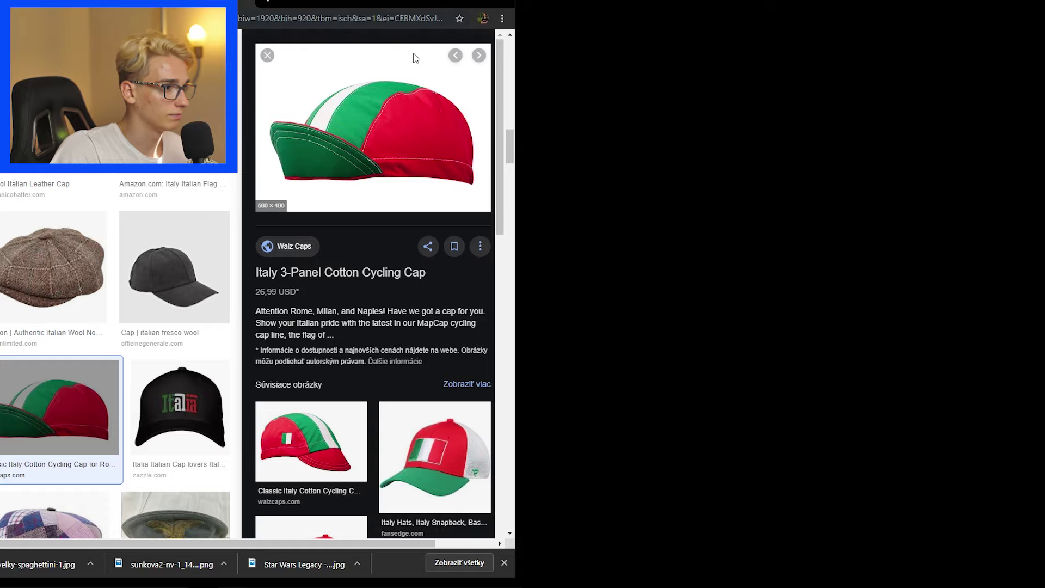
left_click(434, 279)
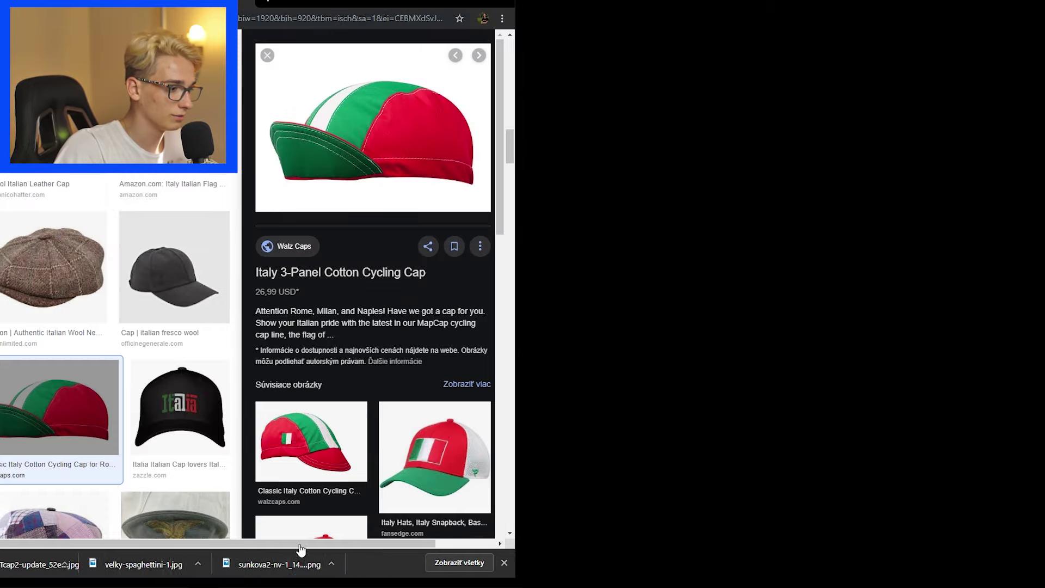
key("alt+Tab")
key("ctrl+o")
Paste the cycling cap into the Darth Talon document and scale it onto her head.
double_click(159, 82)
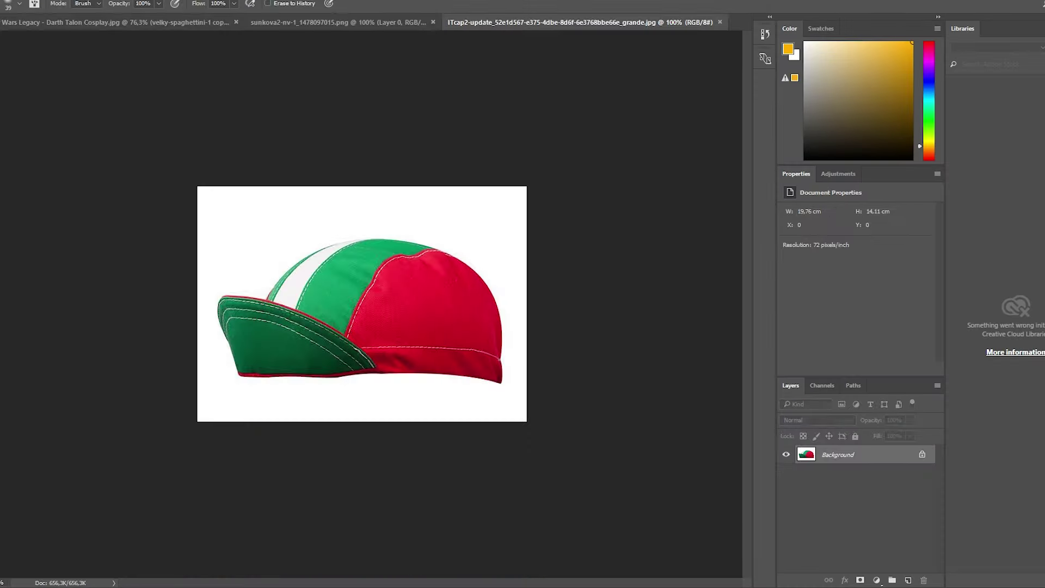
key("ctrl+a")
key("ctrl+c")
key("ctrl+Tab")
key("ctrl+v")
key("5")
key("3")
key("ctrl+t")
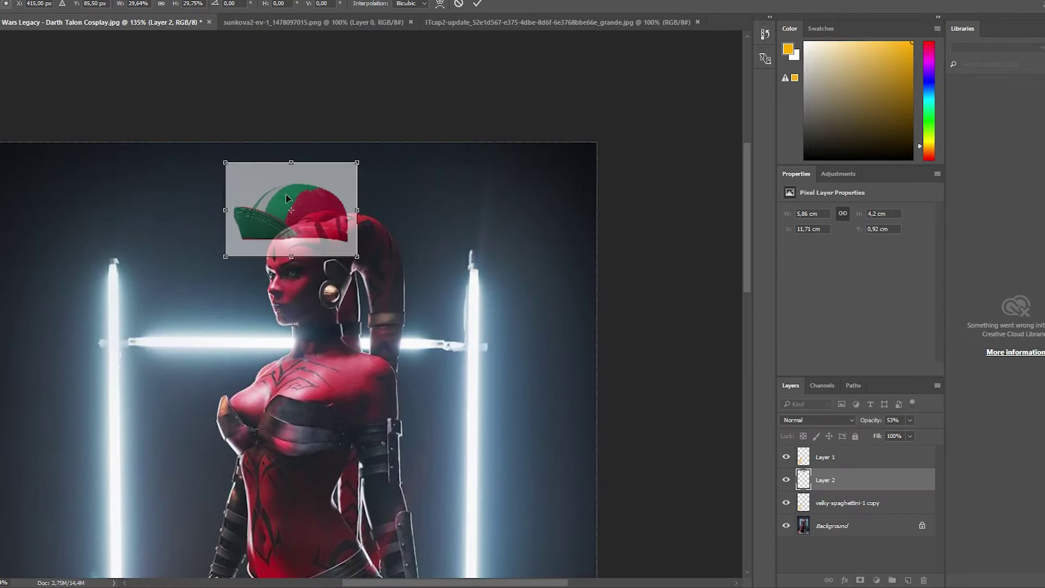
left_click_drag(76, 233, 243, 262)
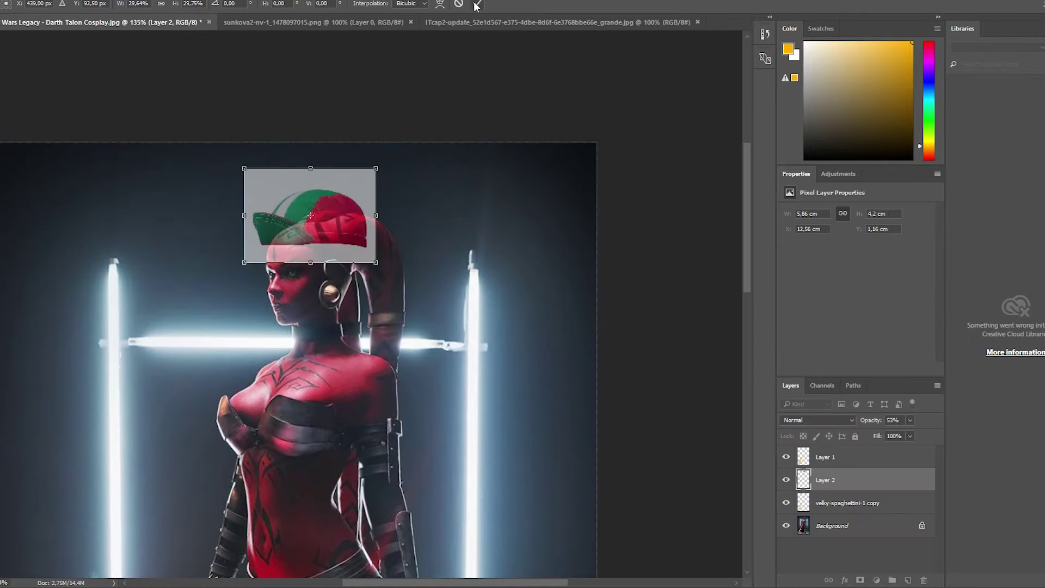
left_click(476, 5)
key("0")
Try Screen, Hard Light, Divide and Saturation blend modes on the cap in Layer Style.
right_click(871, 480)
left_click(882, 45)
left_click(541, 131)
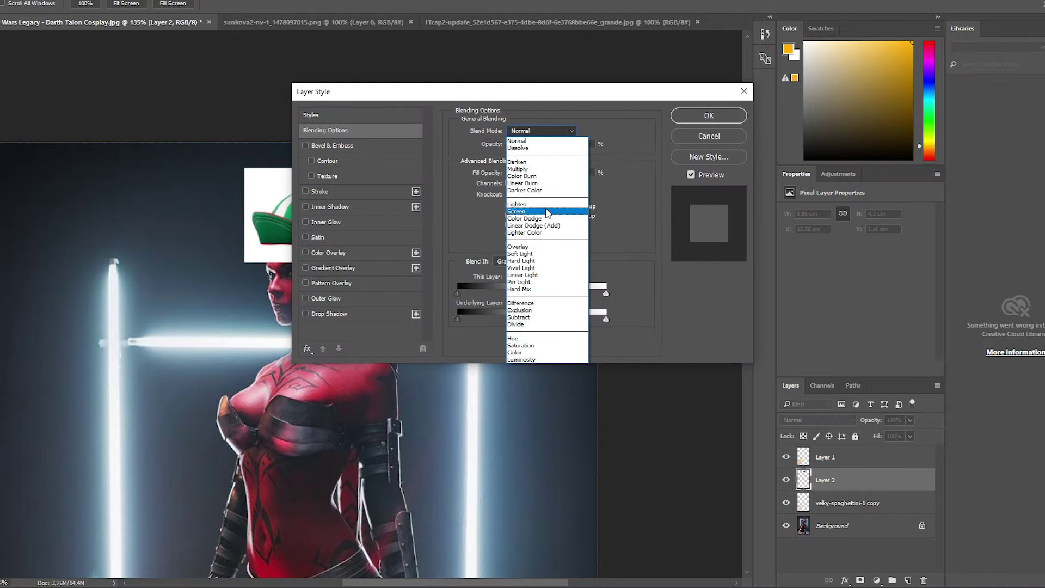
left_click(547, 213)
left_click(541, 131)
left_click(521, 260)
left_click(541, 131)
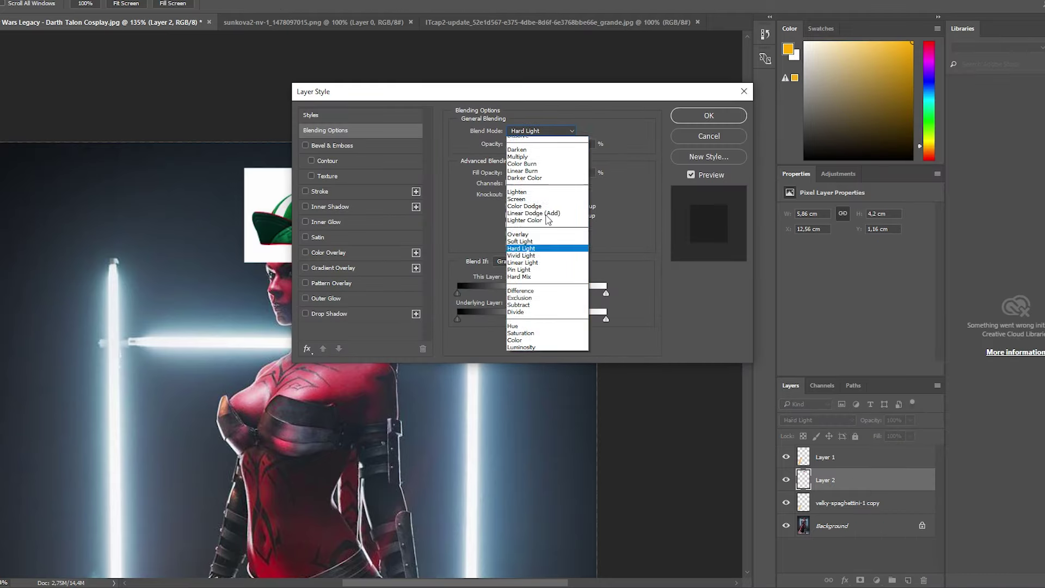
left_click(547, 218)
left_click(541, 131)
left_click(521, 291)
left_click(542, 130)
left_click(516, 312)
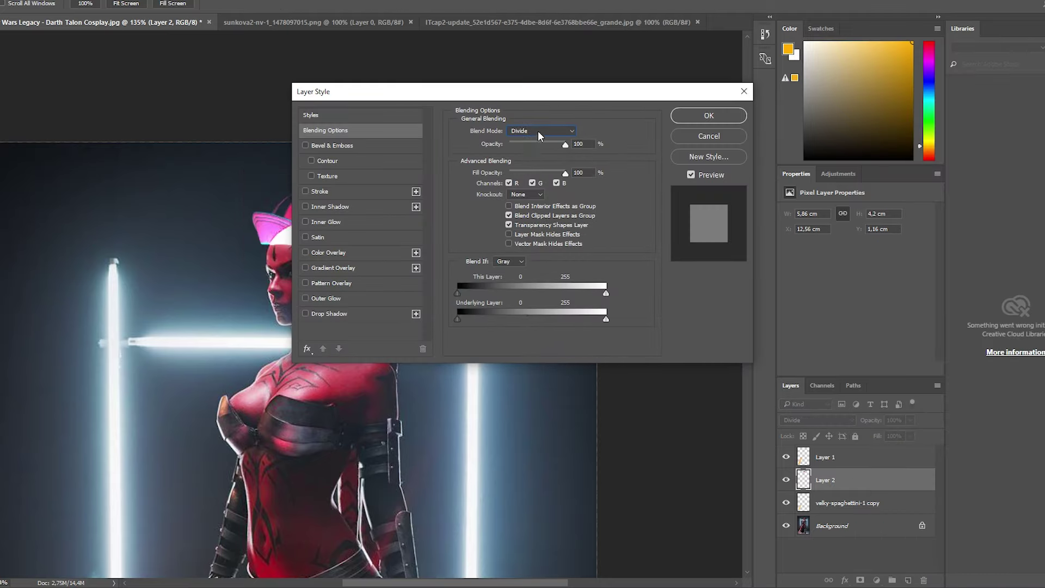
left_click(539, 131)
left_click(521, 345)
left_click(543, 131)
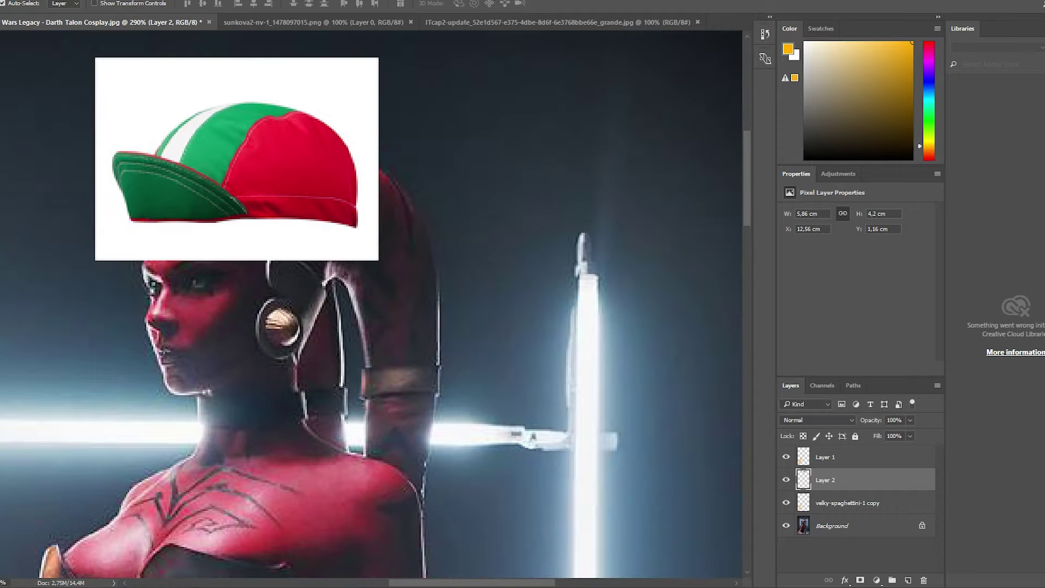
Erase the white around the cap's top and sides and stretch the cap wider.
key("e")
mouse_move(98, 239)
left_mouse_down()
mouse_move(217, 229)
mouse_move(191, 232)
mouse_move(246, 246)
left_mouse_up()
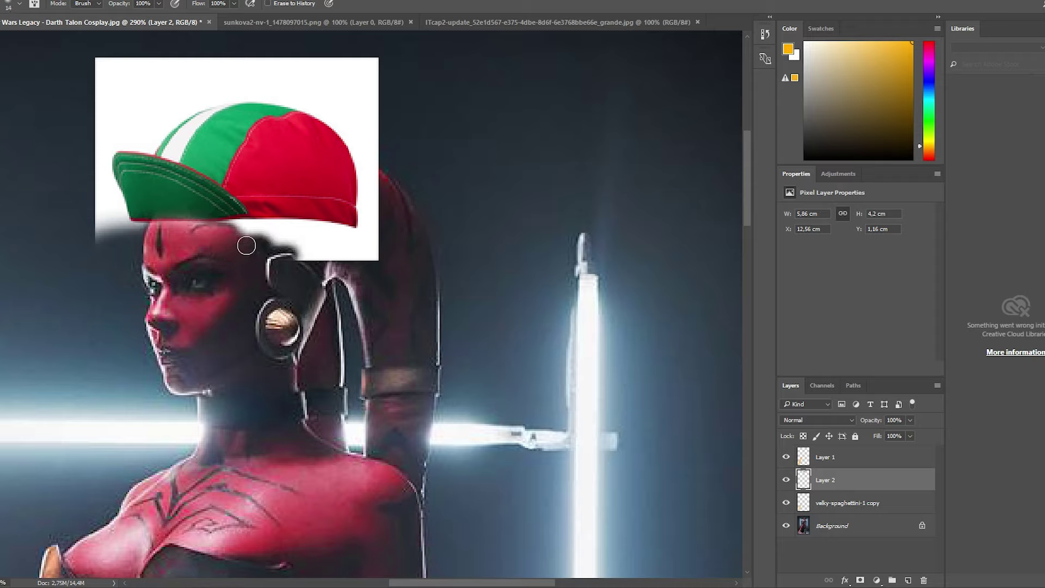
mouse_move(120, 109)
left_mouse_down()
mouse_move(218, 63)
mouse_move(368, 74)
mouse_move(337, 125)
mouse_move(372, 125)
mouse_move(359, 172)
mouse_move(467, 164)
left_mouse_up()
key("ctrl+t")
key("Return")
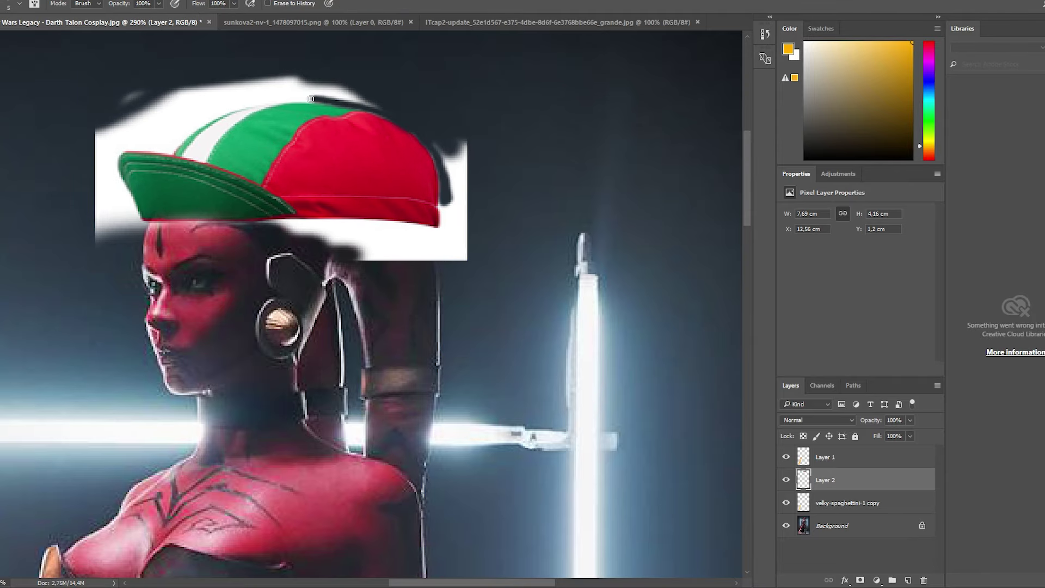
mouse_move(311, 99)
left_mouse_down()
mouse_move(93, 110)
mouse_move(361, 70)
left_mouse_up()
scroll(266, 256, "up", 5)
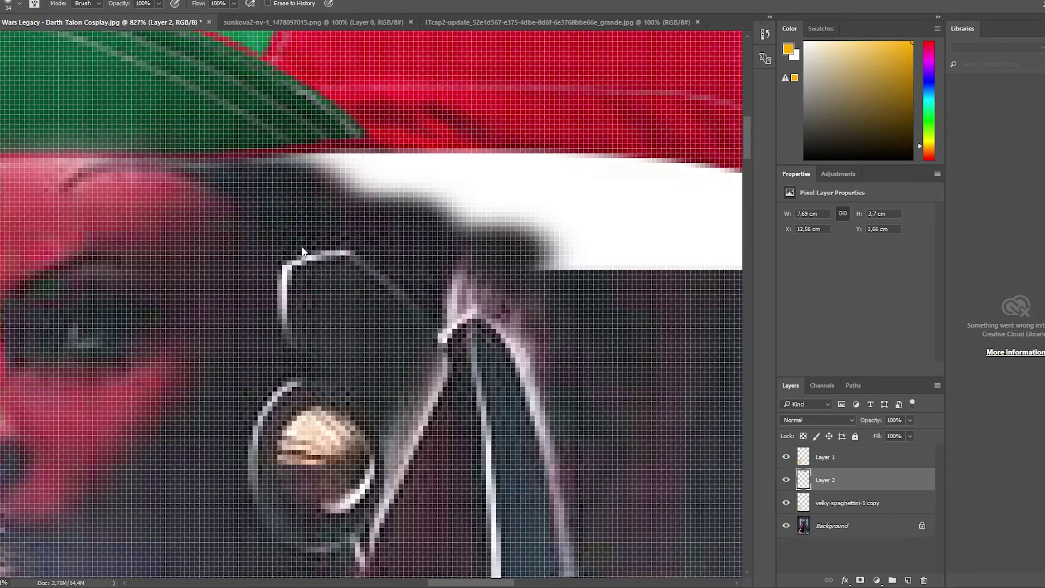
left_click_drag(306, 171, 331, 173)
scroll(331, 173, "down", 5)
Clean up the remaining white glow around the cap's brim.
scroll(350, 168, "up", 2)
scroll(335, 173, "up", 2)
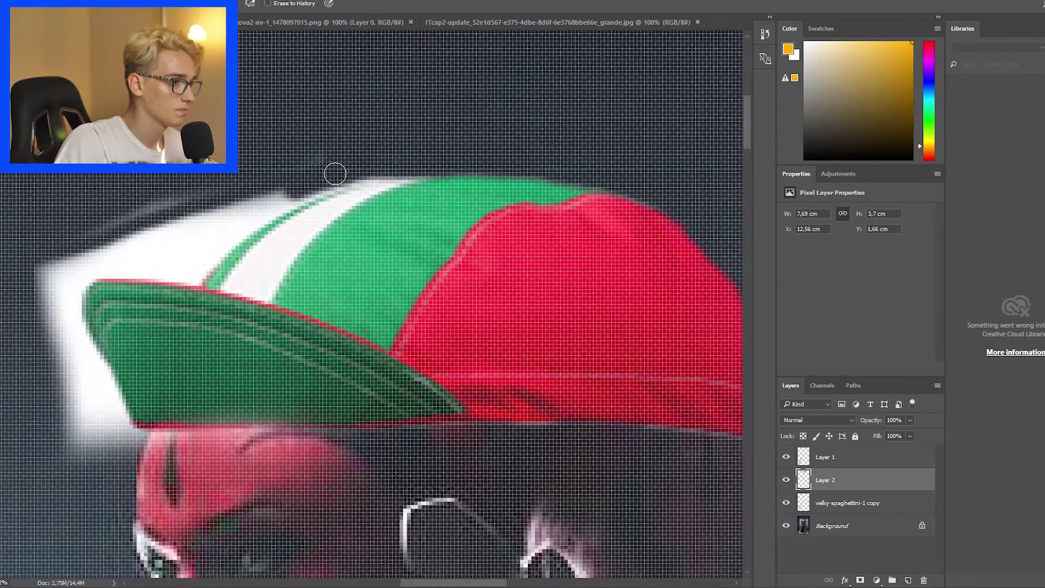
mouse_move(271, 200)
left_mouse_down()
mouse_move(192, 264)
mouse_move(139, 264)
mouse_move(89, 243)
left_mouse_up()
scroll(89, 242, "down", 2)
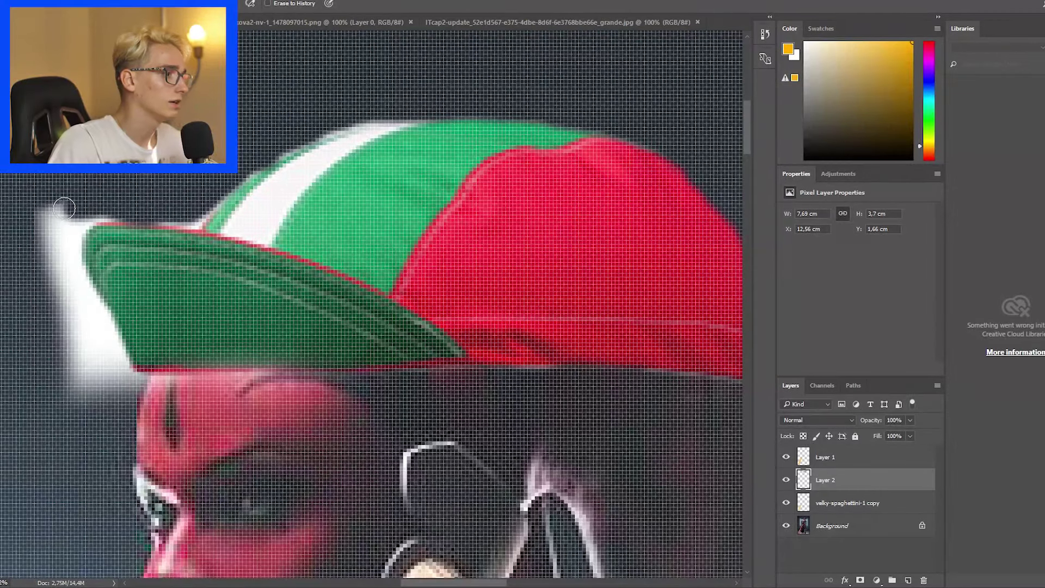
scroll(47, 207, "up", 3)
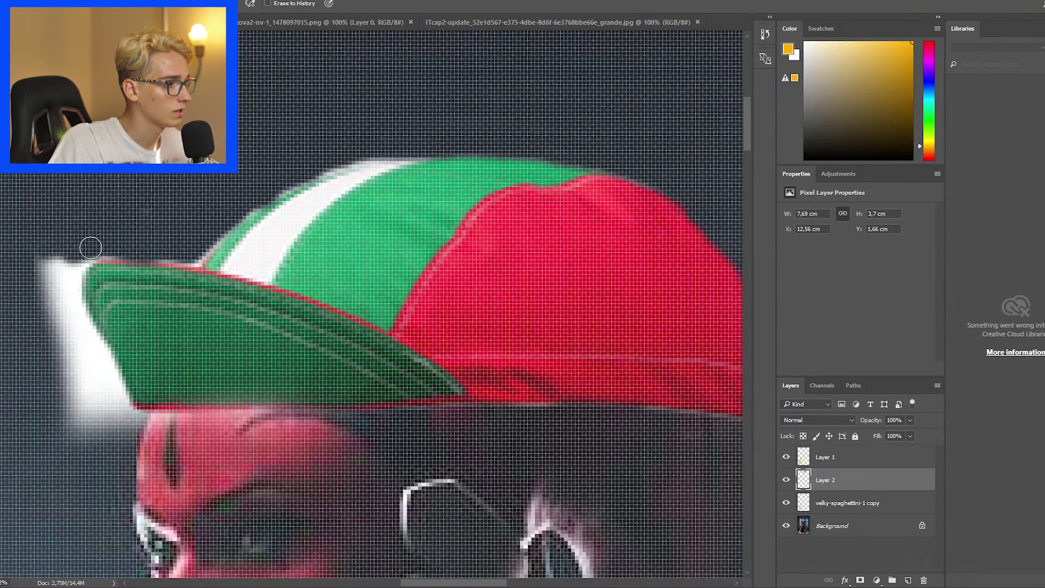
left_click_drag(69, 266, 62, 319)
left_click_drag(45, 281, 45, 238)
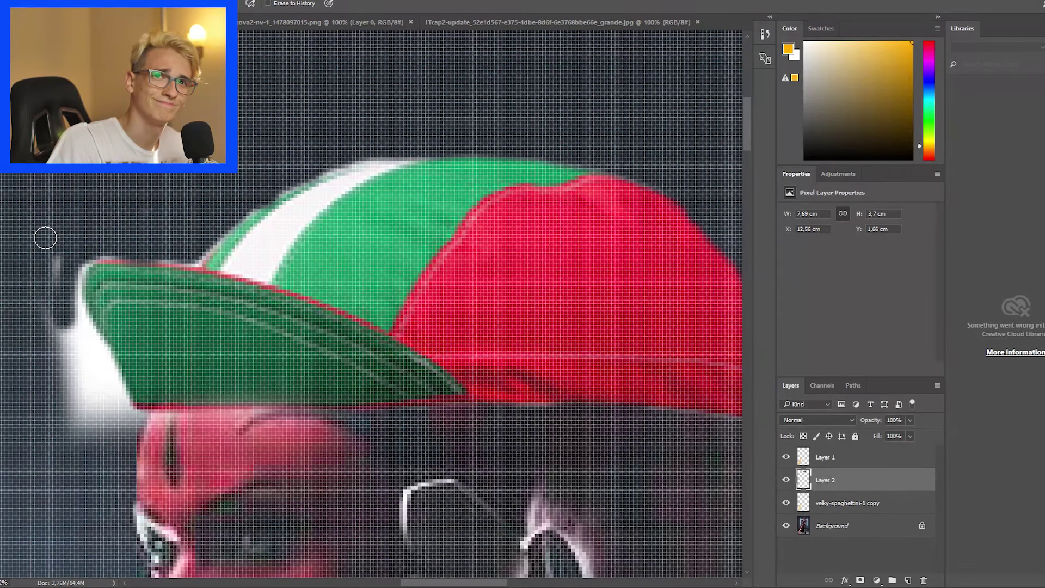
Fit the whole composition on screen to review the capped figure.
key("ctrl+0")
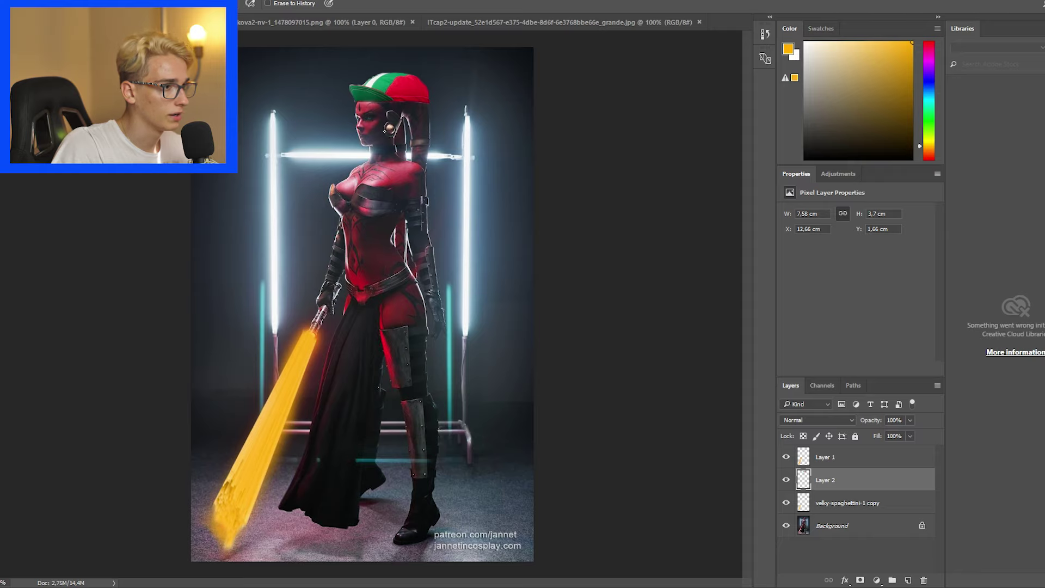
scroll(384, 131, "up", 2)
scroll(418, 147, "up", 3)
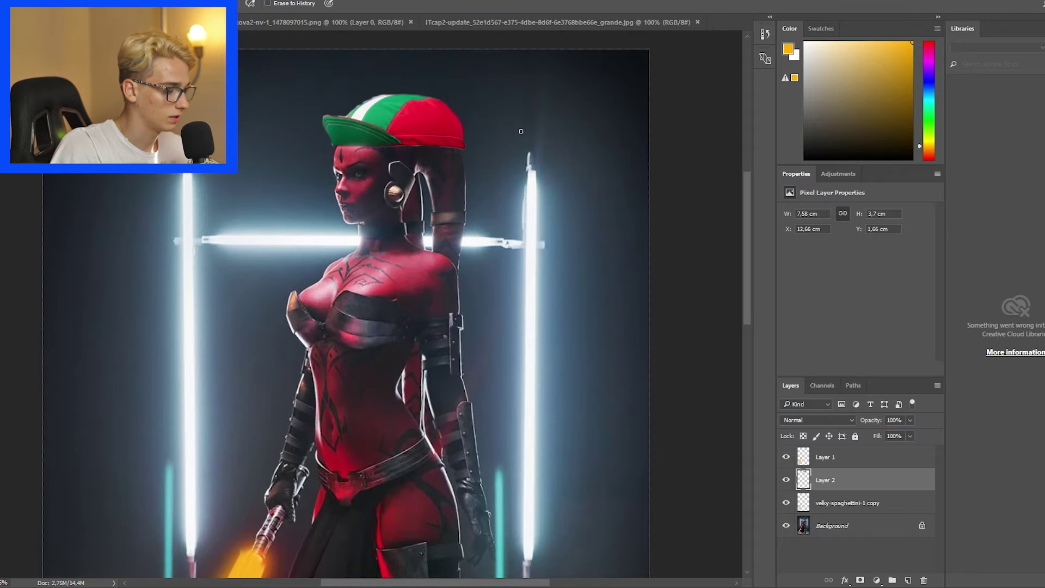
key("ctrl+0")
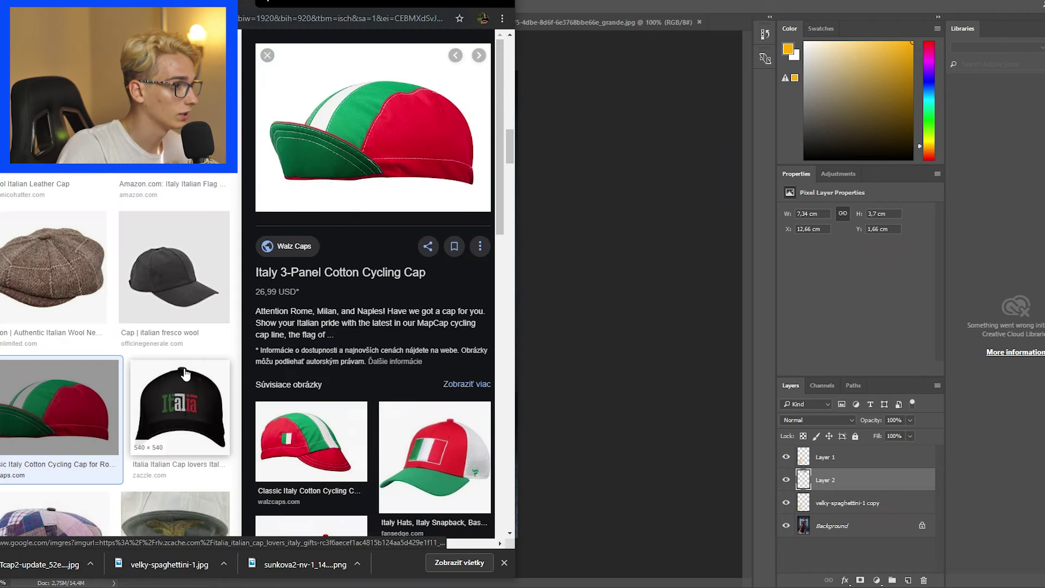
scroll(164, 201, "down", 1)
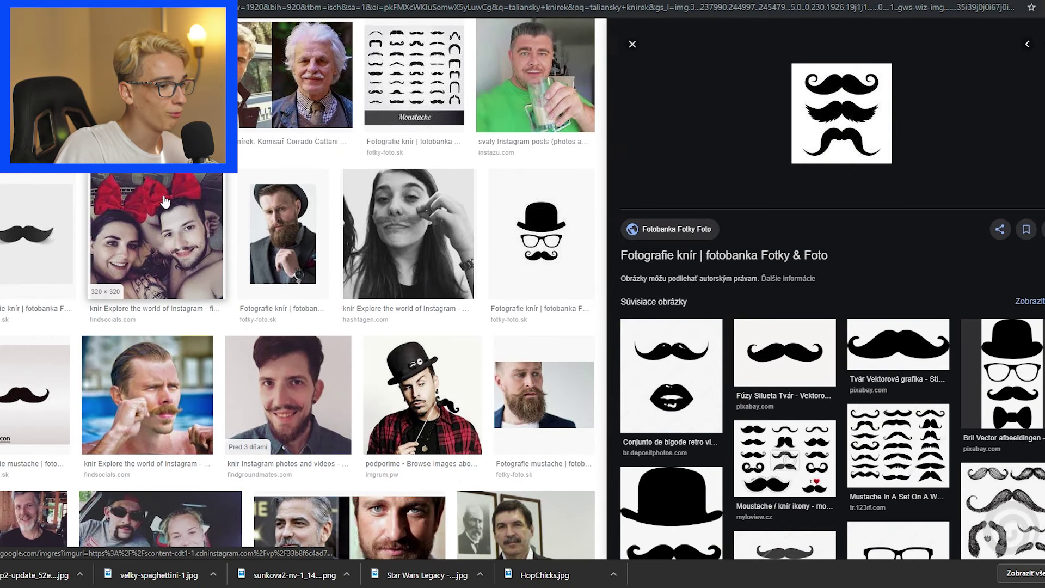
right_click(847, 103)
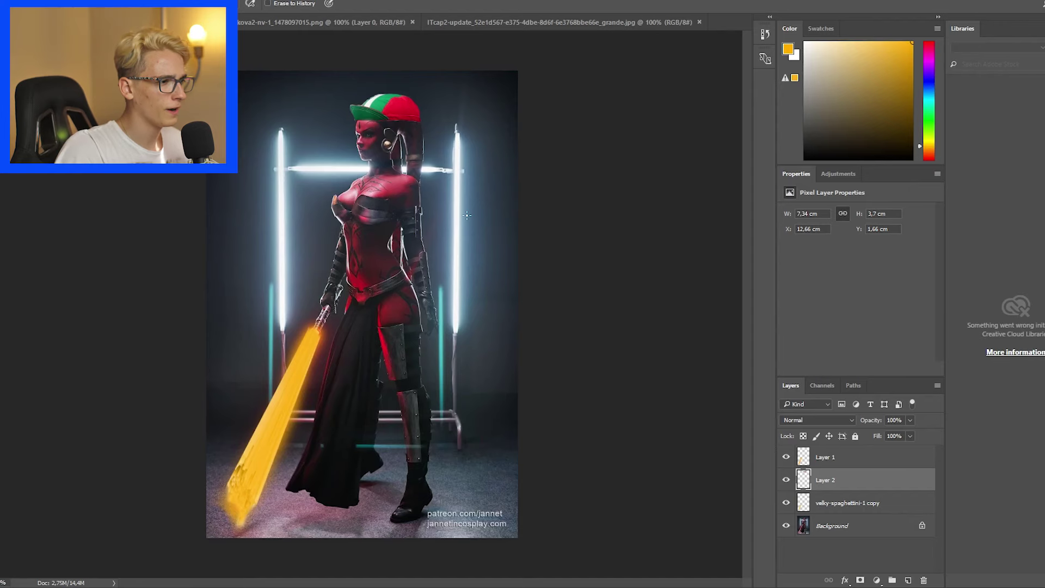
Paste the three-moustache image and move it over Darth Talon's face.
key("ctrl+v")
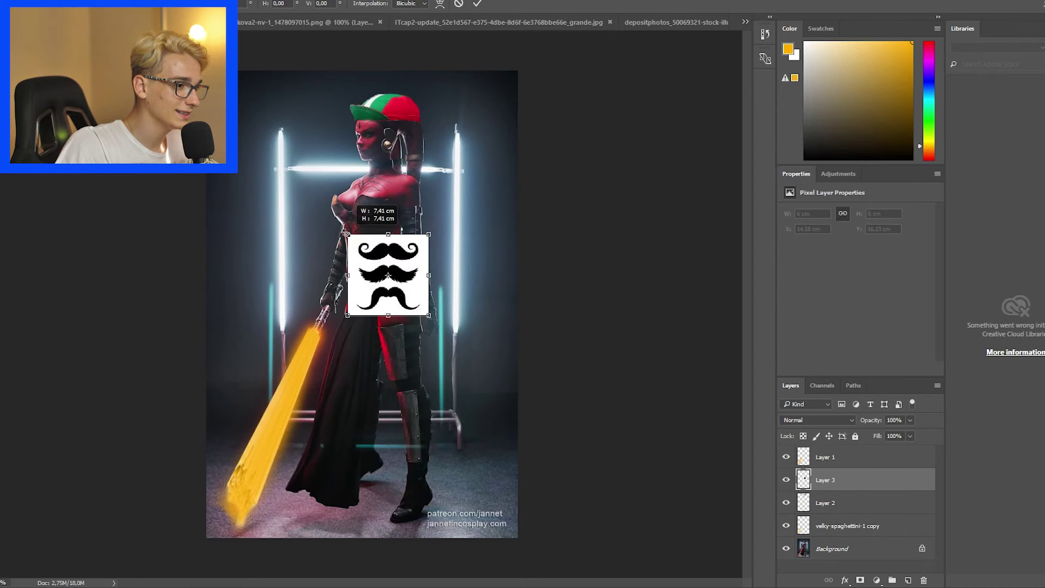
key("ctrl+t")
left_click_drag(384, 256, 354, 170)
scroll(401, 250, "up", 5)
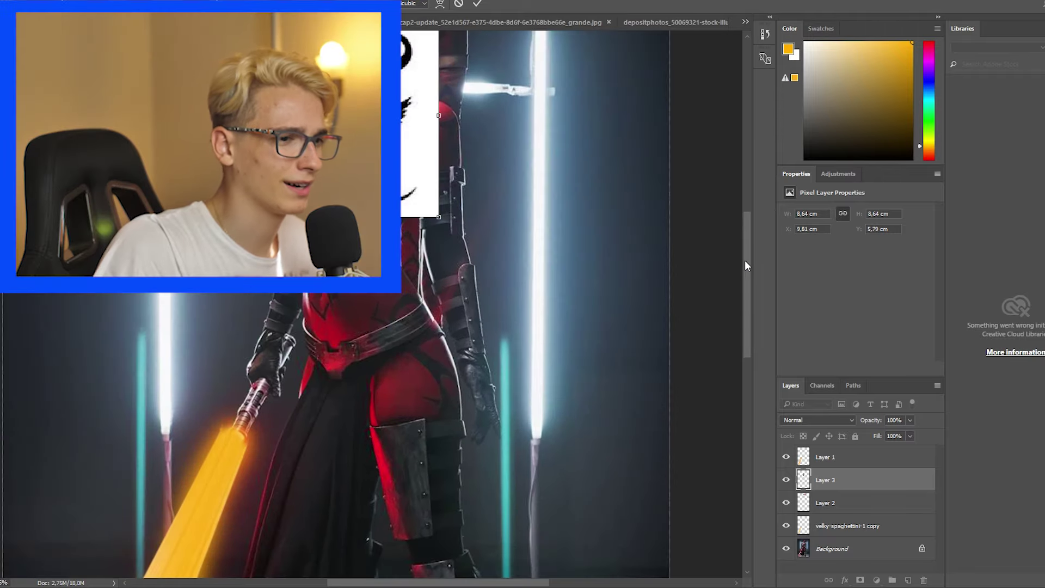
left_click_drag(745, 260, 741, 207)
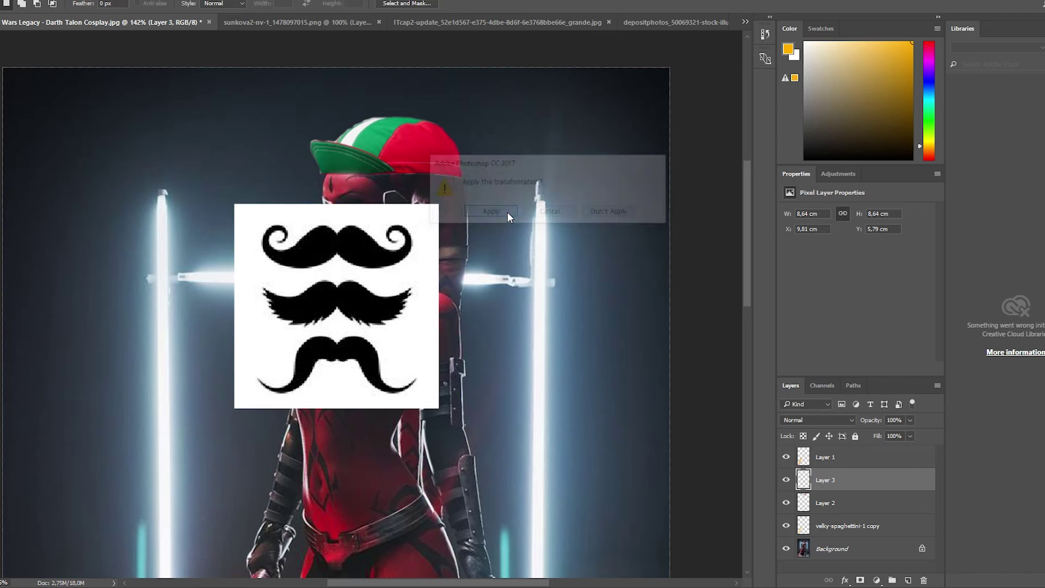
Delete the lower two moustaches and shrink the top one onto the upper lip at 25% opacity.
left_click_drag(226, 273, 459, 415)
key("Delete")
key("ctrl+d")
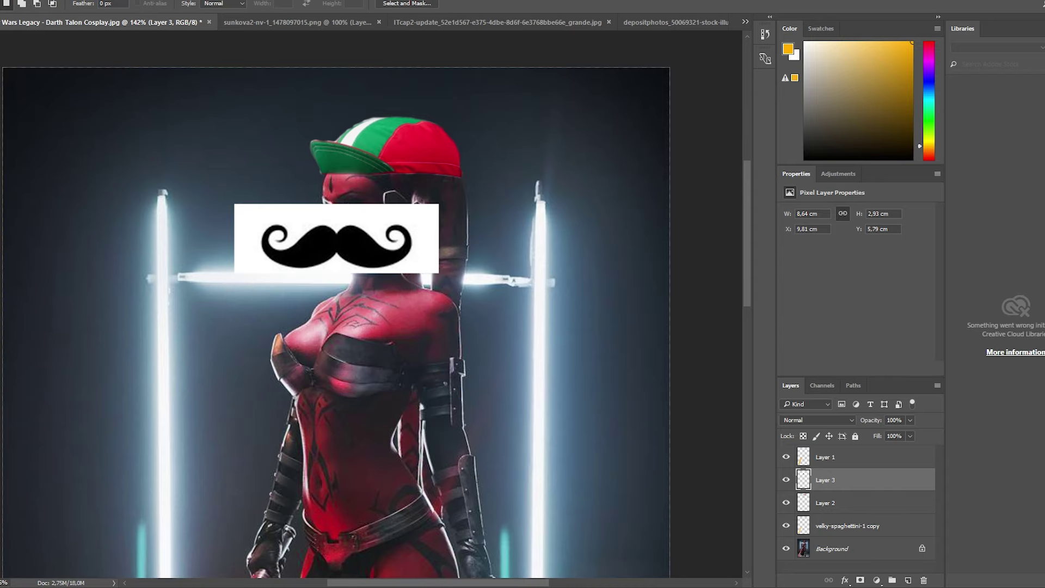
key("v")
key("2")
key("5")
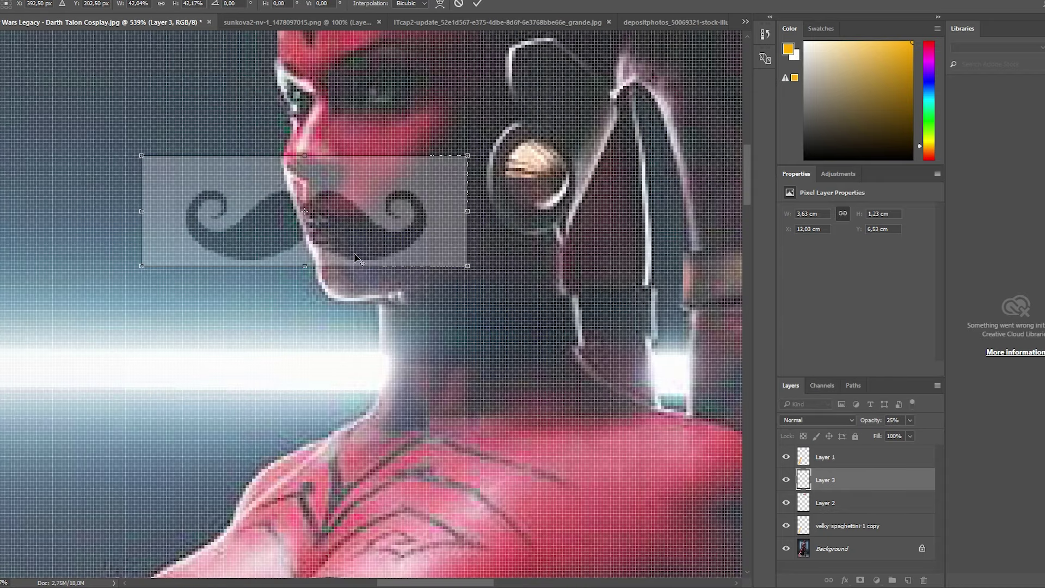
left_click_drag(869, 434, 959, 436)
scroll(443, 267, "down", 3)
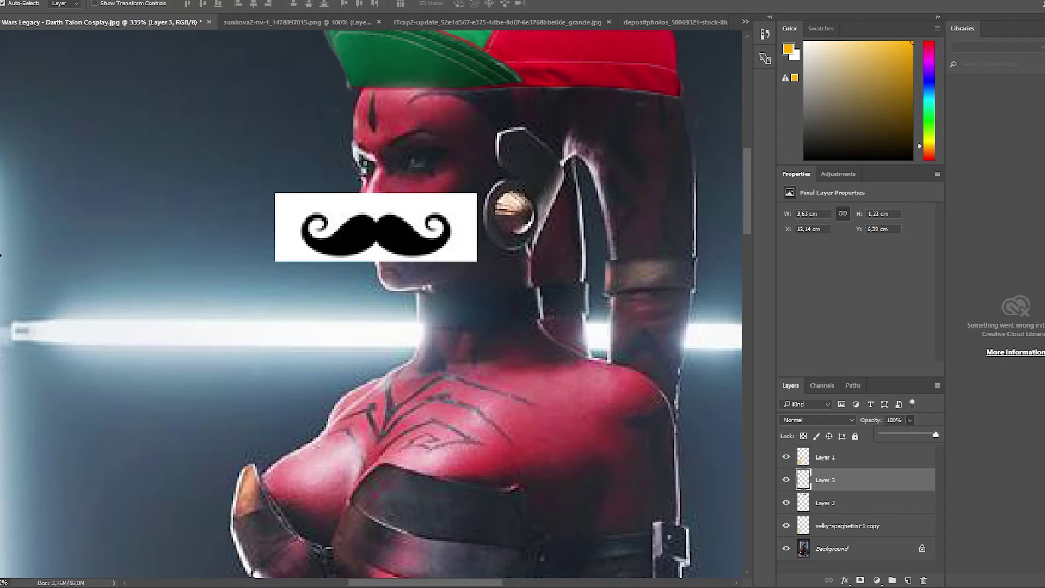
Erase the white box on the right, top and left of the moustache.
key("e")
left_click_drag(470, 212, 471, 240)
scroll(461, 251, "up", 5)
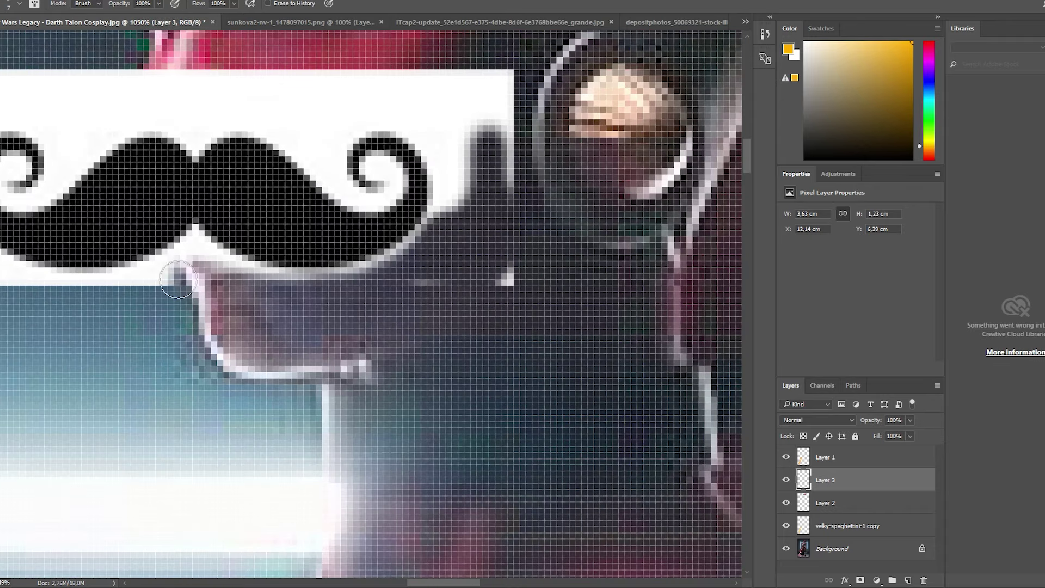
left_click_drag(466, 167, 272, 111)
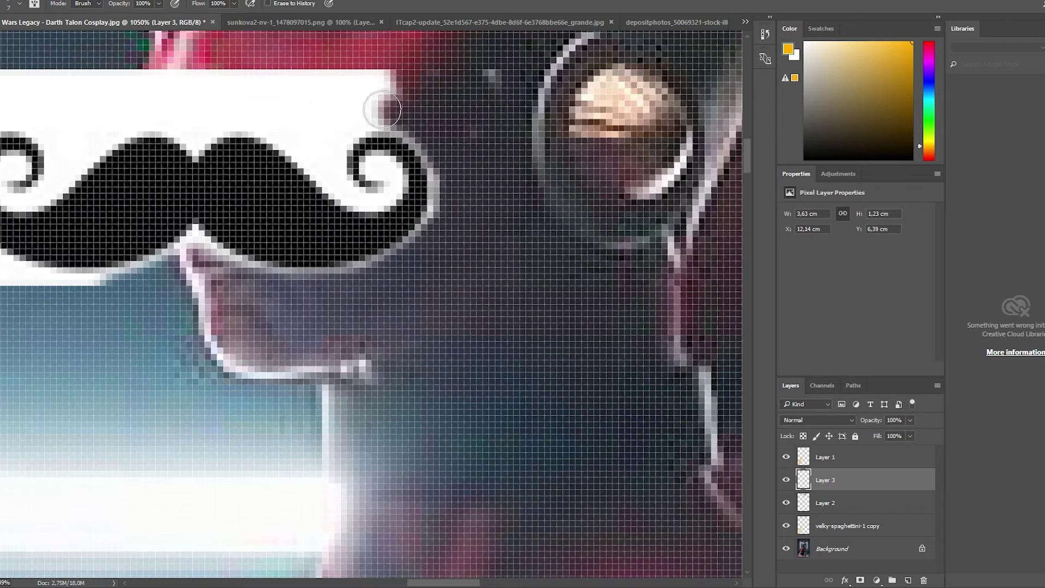
scroll(492, 169, "up", 3)
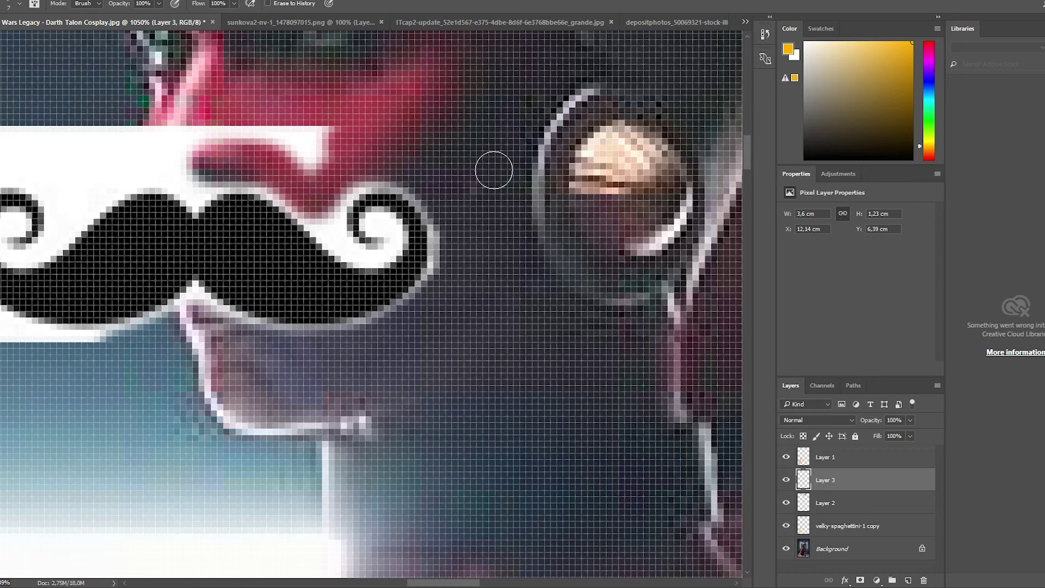
left_click_drag(492, 169, 163, 163)
scroll(73, 220, "left", 3)
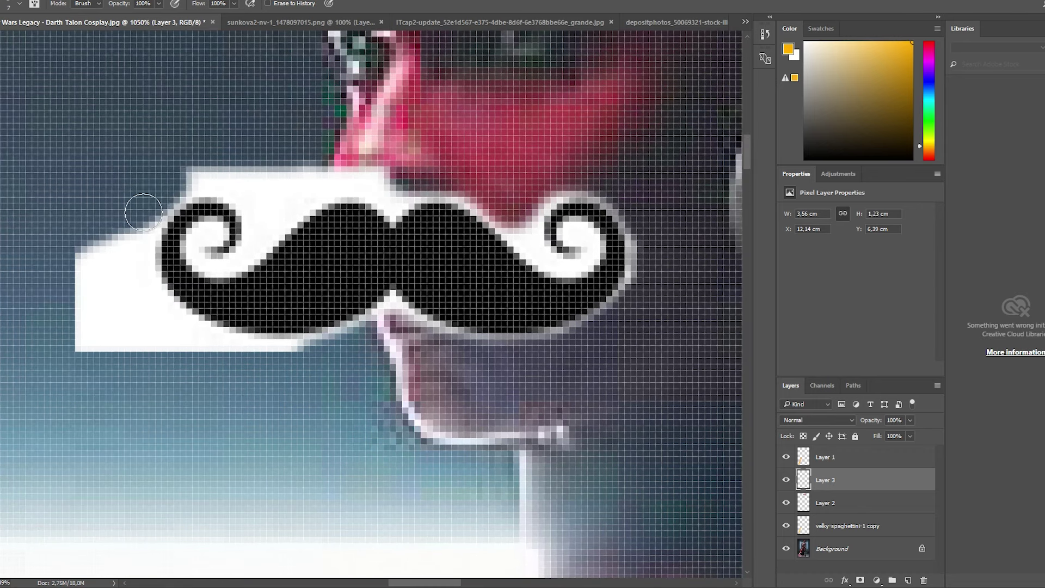
mouse_move(74, 221)
left_mouse_down()
mouse_move(298, 169)
mouse_move(101, 225)
mouse_move(82, 357)
mouse_move(116, 226)
mouse_move(115, 314)
left_mouse_up()
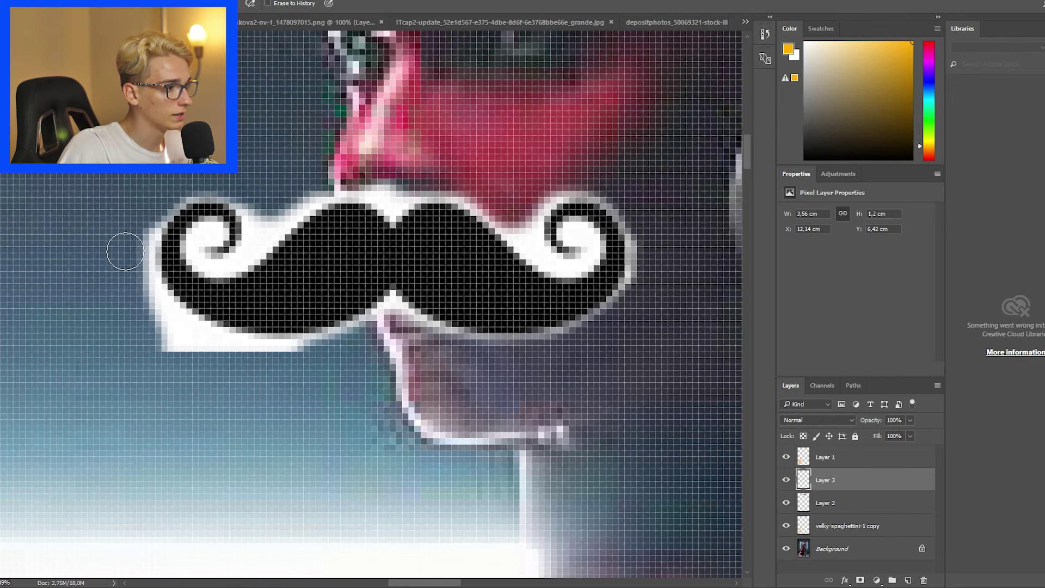
mouse_move(125, 251)
left_mouse_down()
mouse_move(139, 234)
mouse_move(158, 326)
mouse_move(144, 307)
mouse_move(218, 343)
mouse_move(359, 337)
mouse_move(370, 320)
left_mouse_up()
Zoom in and erase the white outline along the moustache's top.
key("ctrl+plus")
right_click(546, 263)
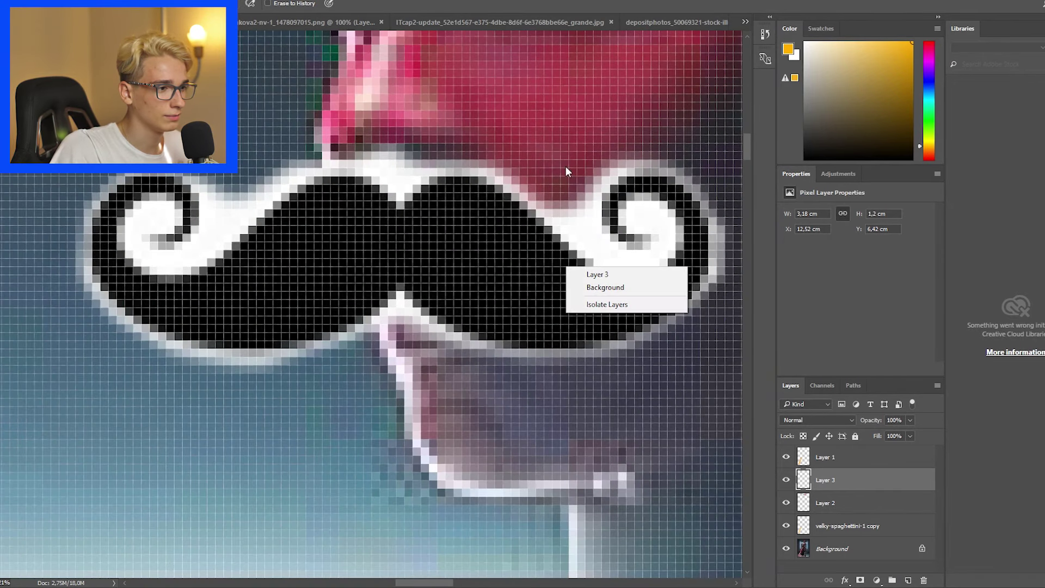
left_click(567, 168)
mouse_move(567, 215)
left_mouse_down()
mouse_move(336, 158)
mouse_move(627, 233)
mouse_move(588, 366)
left_mouse_up()
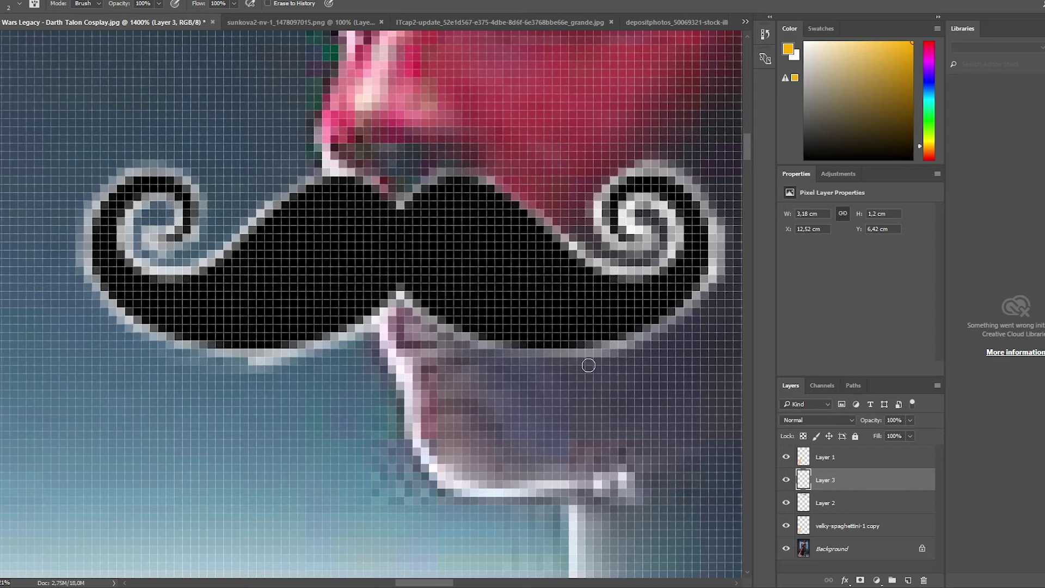
scroll(588, 366, "down", 5)
scroll(600, 294, "down", 2)
Zoom into the moustache's right curl and erase the light grey pixels inside and along its edge.
scroll(591, 287, "down", 3)
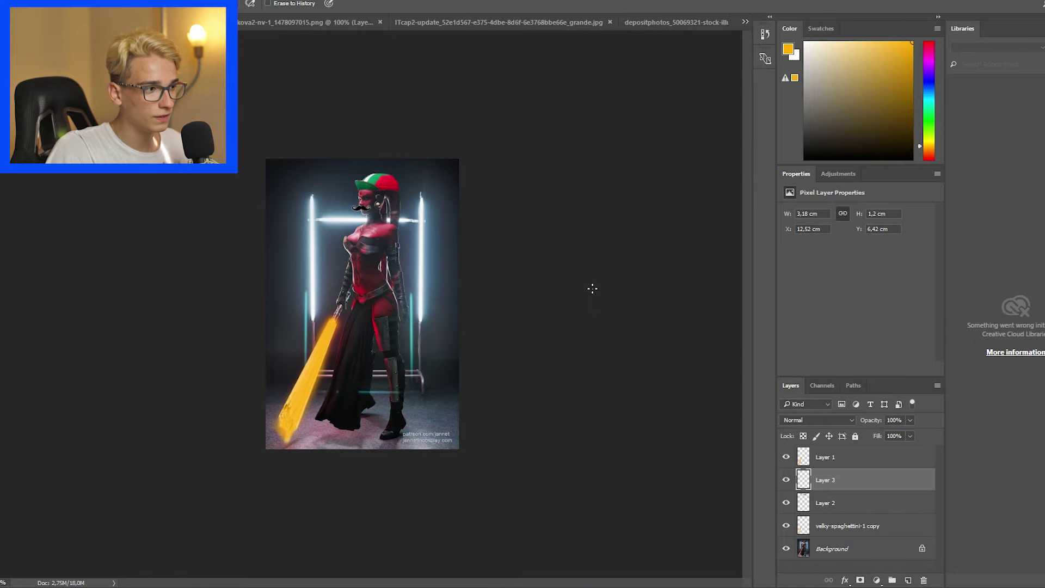
scroll(517, 245, "up", 3)
scroll(416, 197, "up", 4)
scroll(416, 197, "up", 2)
scroll(359, 171, "up", 1)
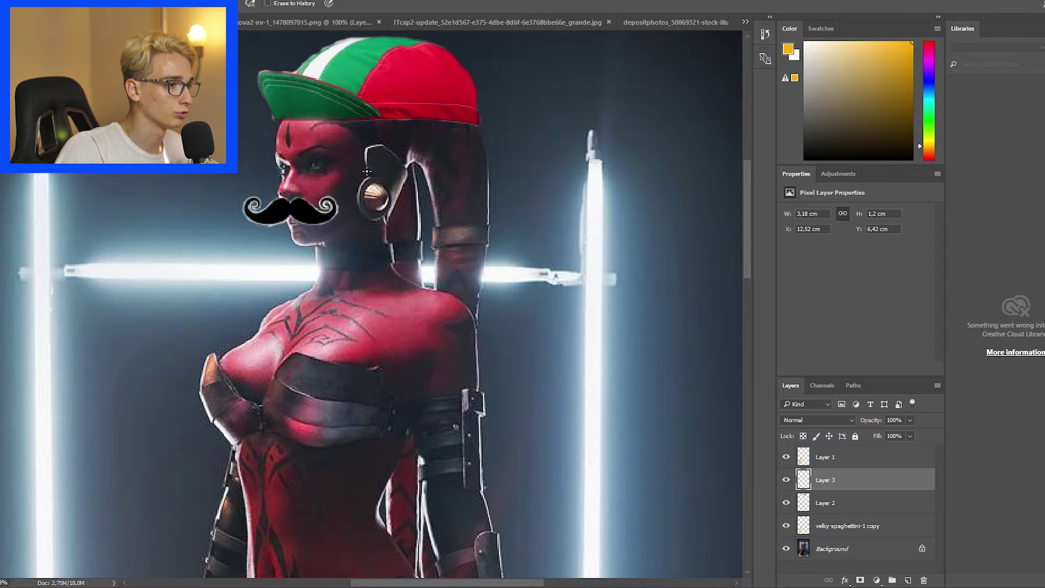
scroll(366, 171, "up", 2)
scroll(337, 179, "up", 2)
scroll(315, 182, "up", 2)
scroll(308, 185, "up", 2)
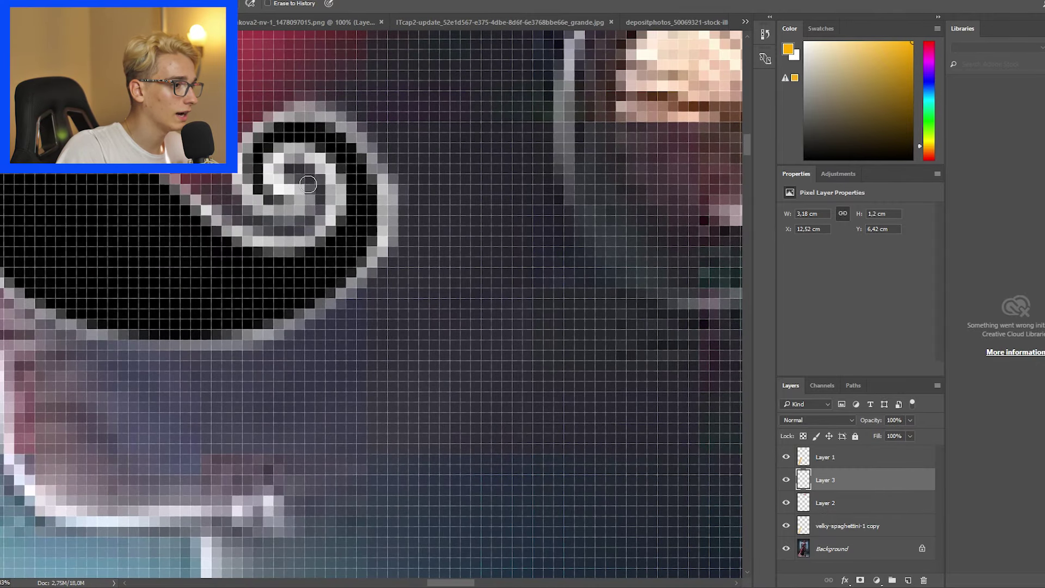
left_click_drag(284, 171, 318, 179)
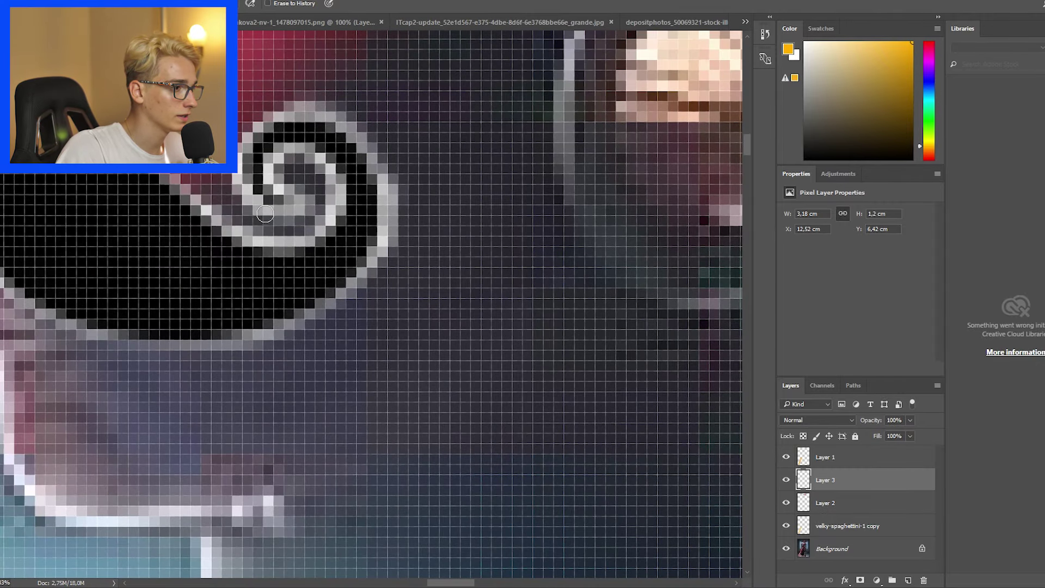
left_click_drag(398, 203, 398, 220)
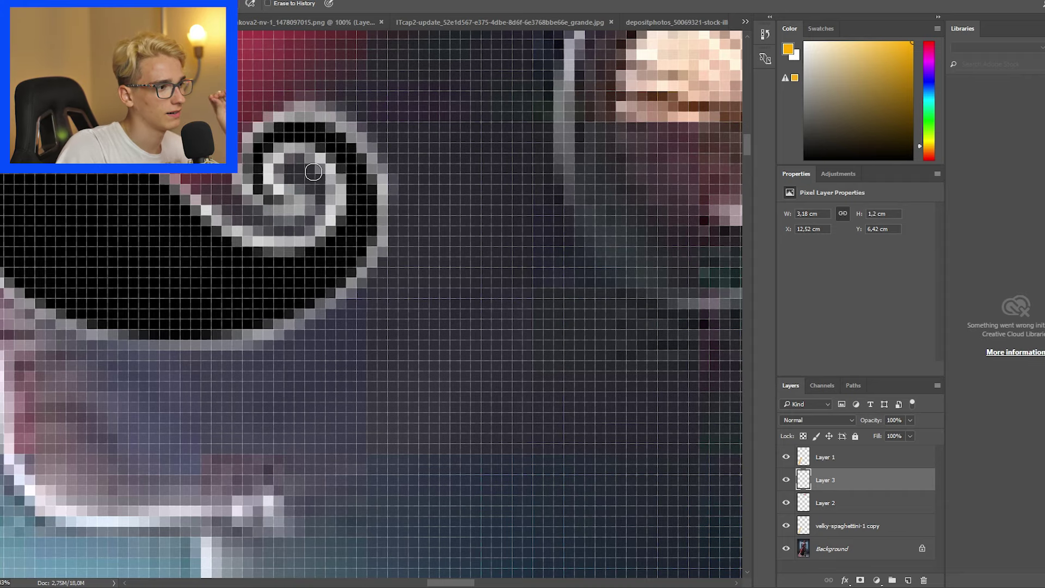
left_click_drag(326, 201, 289, 165)
scroll(302, 195, "down", 1)
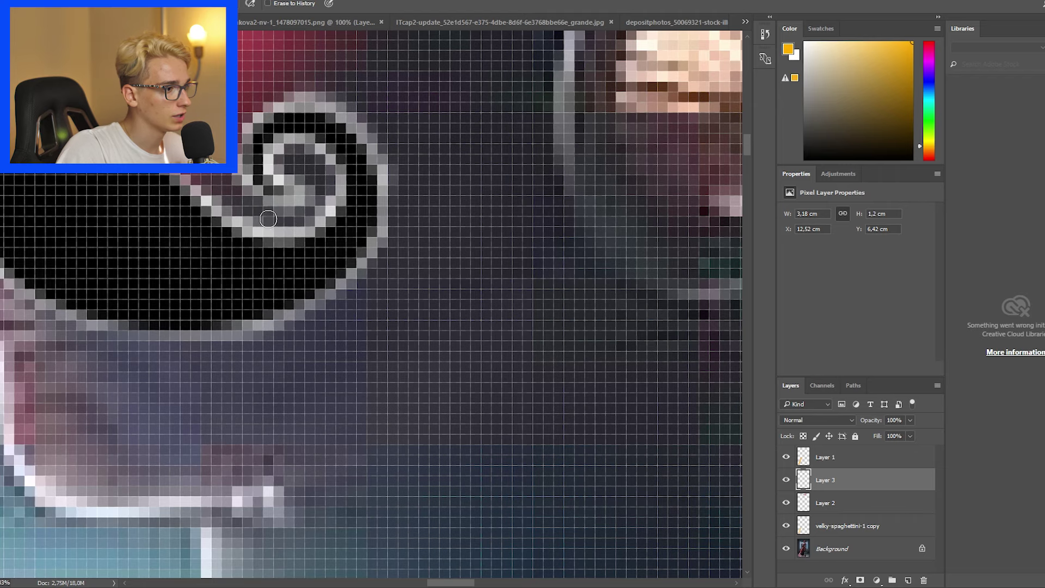
scroll(284, 226, "left", 3)
scroll(245, 300, "left", 3)
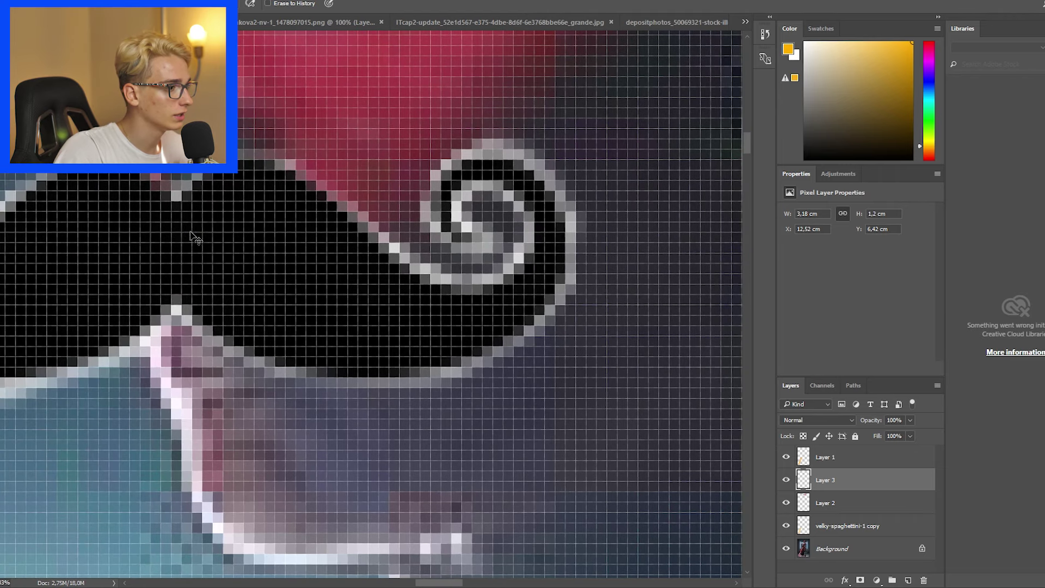
scroll(223, 359, "left", 3)
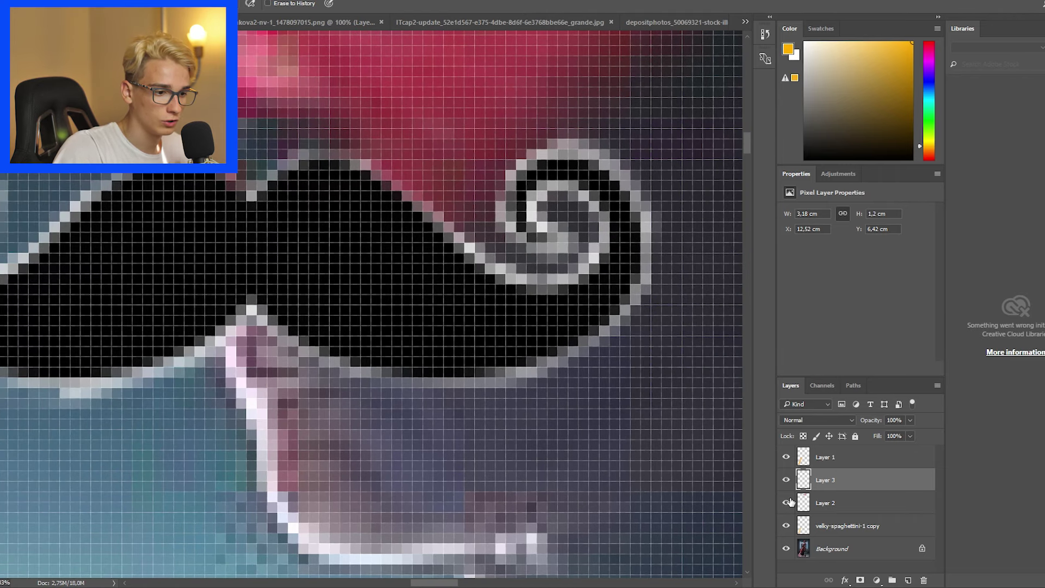
Hide Background and Layer 1, and add an orange-filled layer just above Background.
left_click(790, 548)
left_click(789, 459)
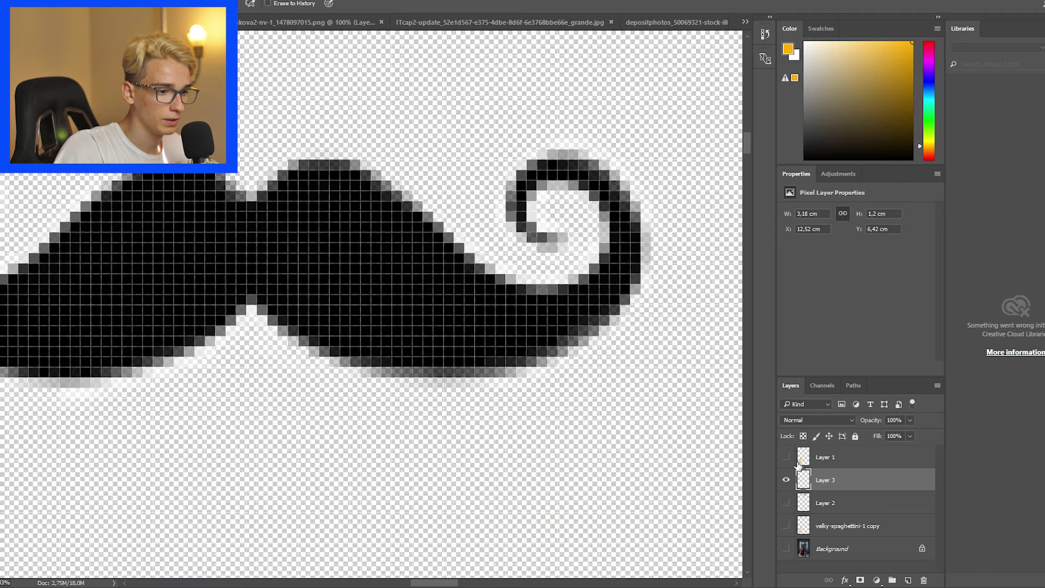
left_click(856, 460)
left_click(908, 583)
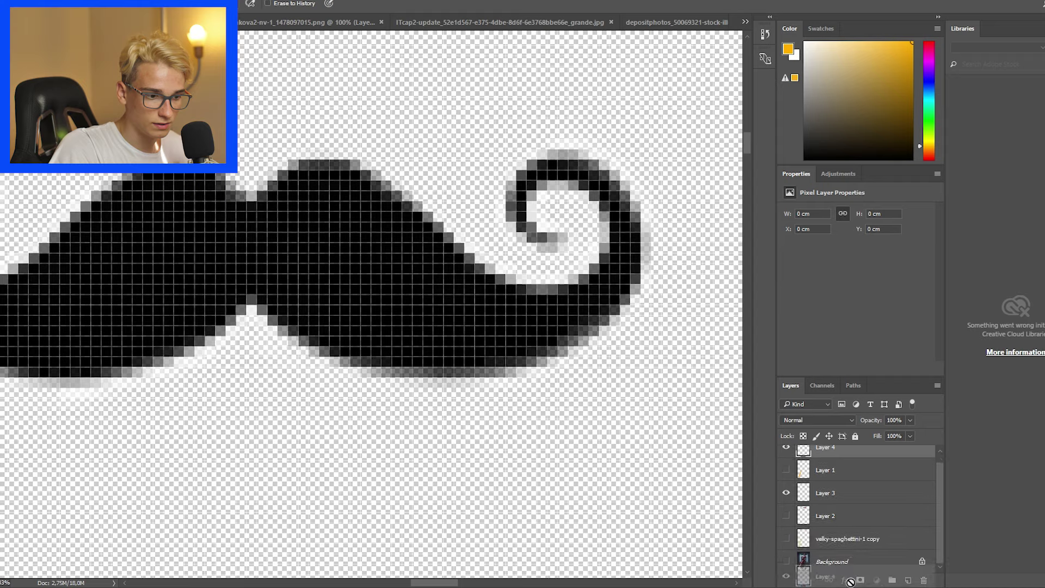
left_click_drag(871, 460, 850, 558)
scroll(140, 311, "down", 1)
key("alt+BackSpace")
scroll(139, 312, "down", 2)
Reselect the moustache layer and pan around to inspect its edges against the orange.
key("v")
scroll(439, 296, "up", 2)
key("alt+bracketright")
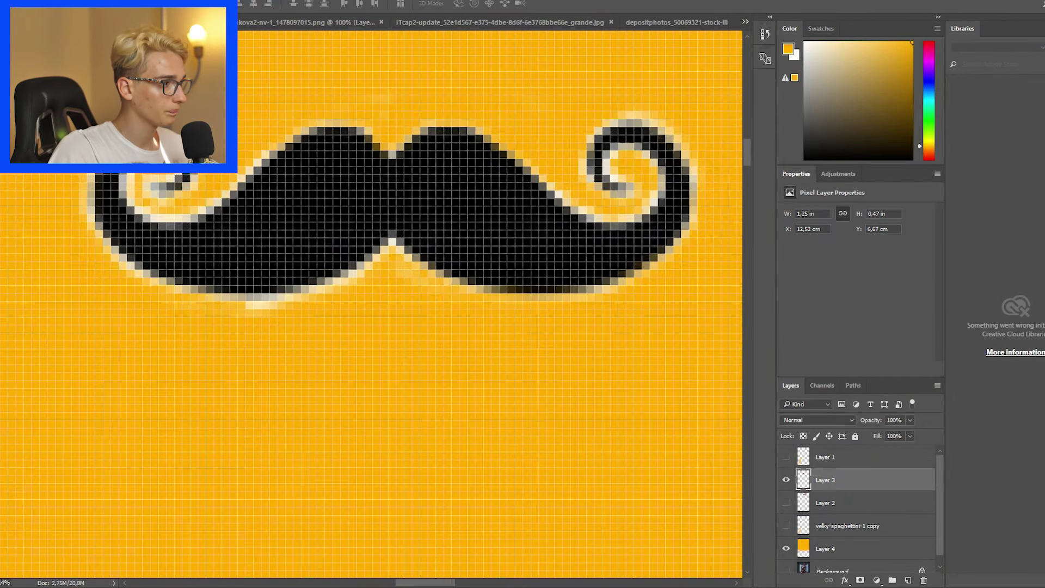
scroll(367, 288, "up", 2)
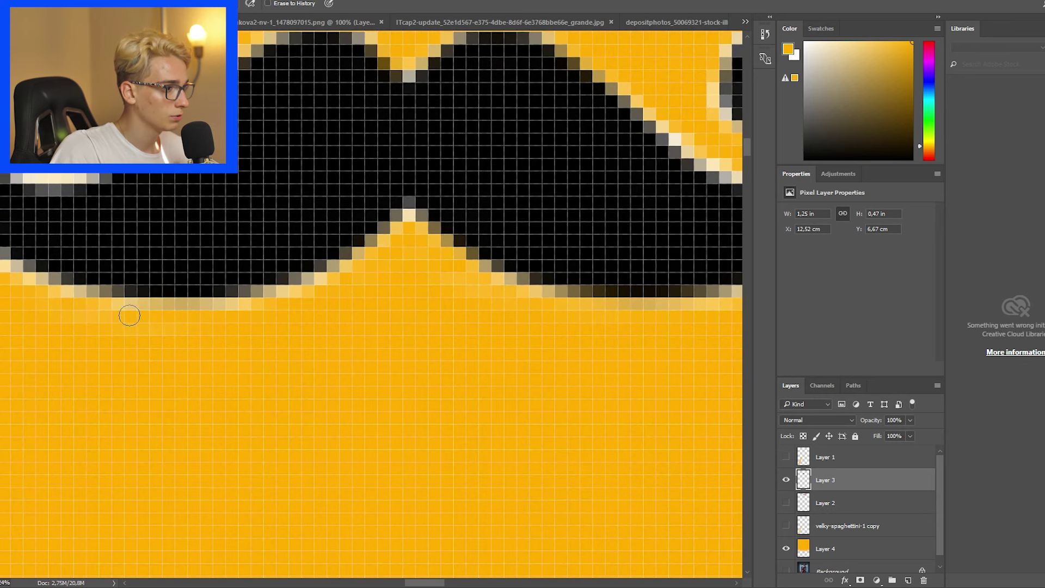
scroll(33, 283, "up", 2)
scroll(145, 185, "up", 1)
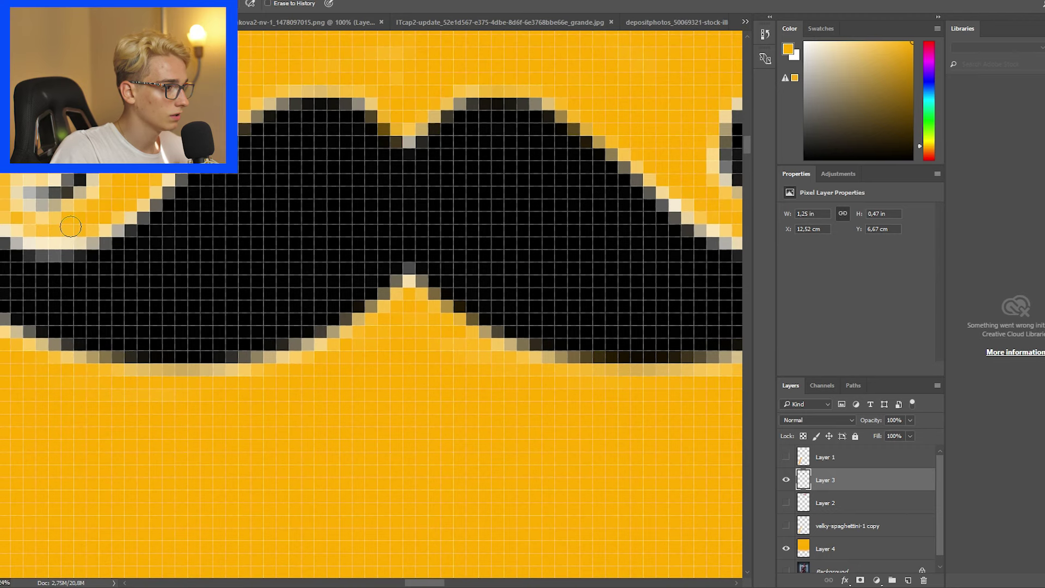
scroll(98, 213, "left", 3)
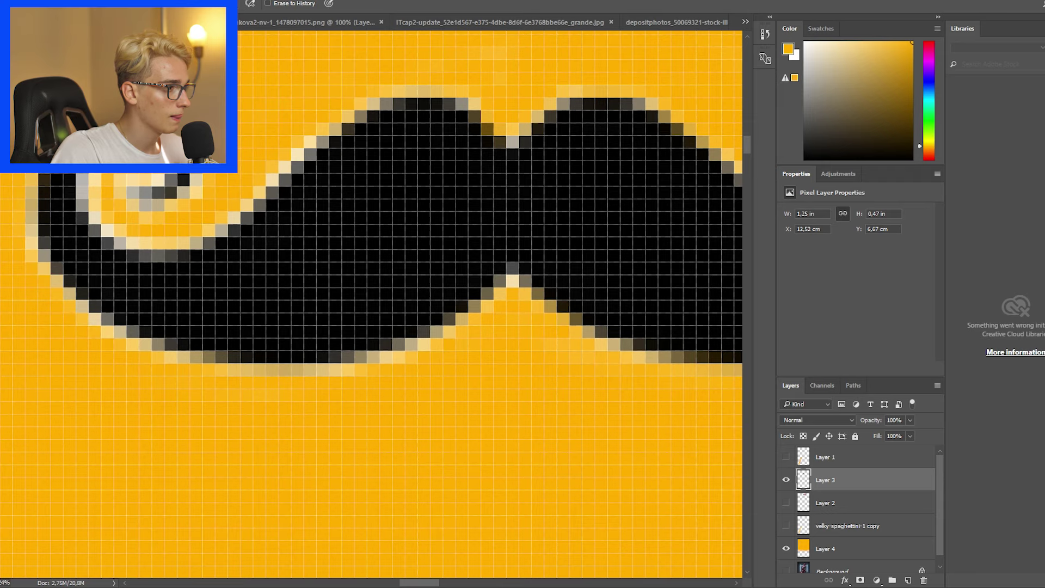
scroll(633, 206, "down", 2)
scroll(609, 238, "right", 1)
scroll(598, 226, "right", 5)
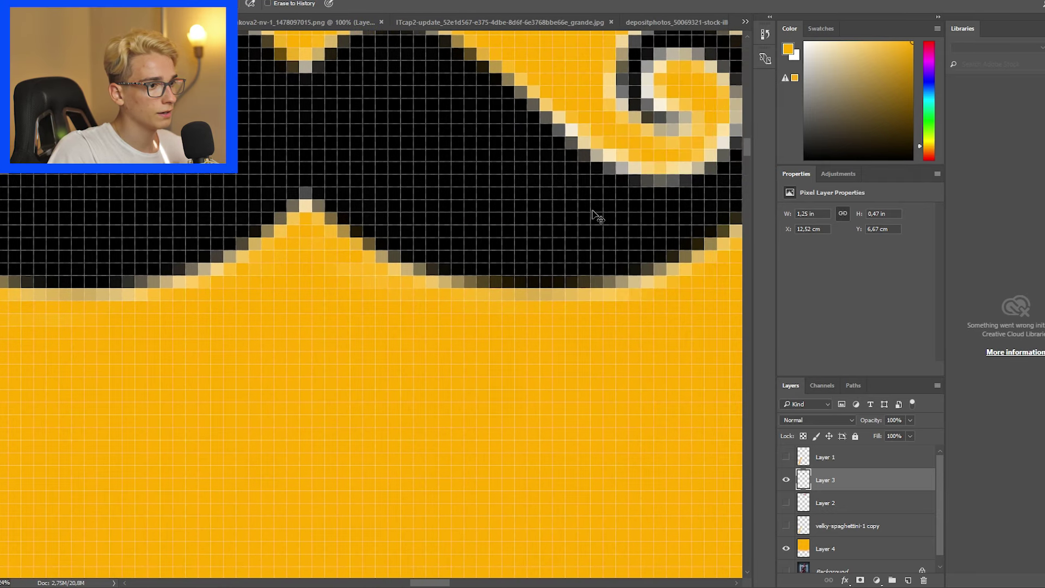
scroll(597, 214, "right", 2)
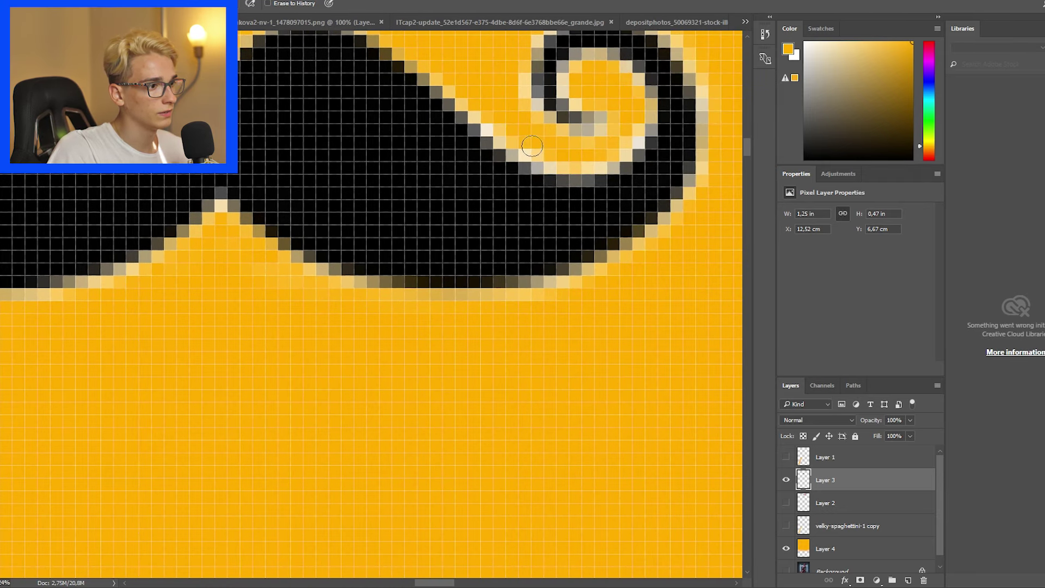
scroll(632, 145, "down", 1)
scroll(626, 147, "down", 2)
scroll(610, 151, "down", 3)
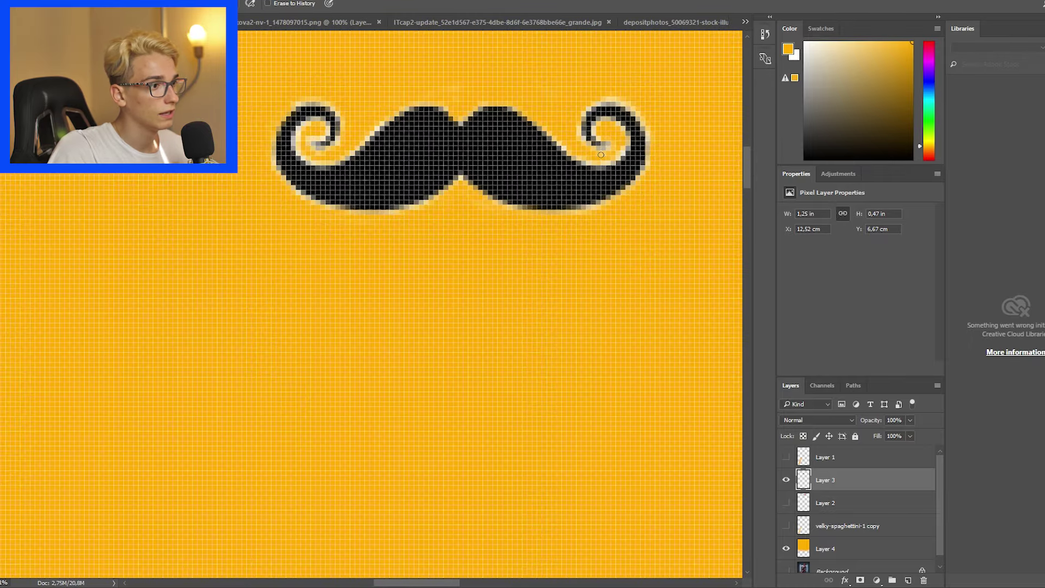
scroll(600, 153, "down", 2)
scroll(626, 191, "up", 1)
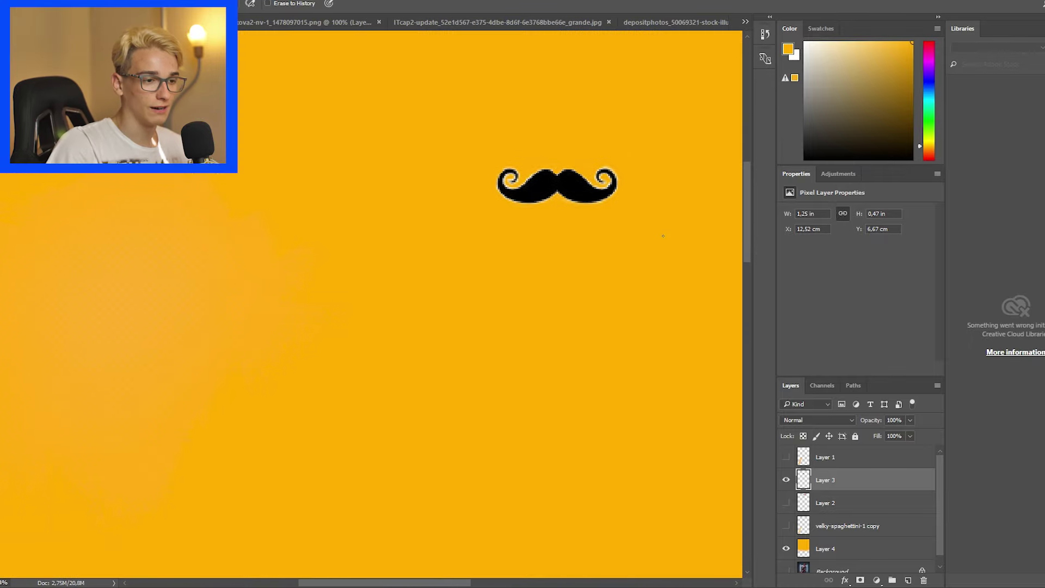
Add a Normal-mode black Inner Glow at 100% opacity to the moustache's Layer 3.
right_click(841, 486)
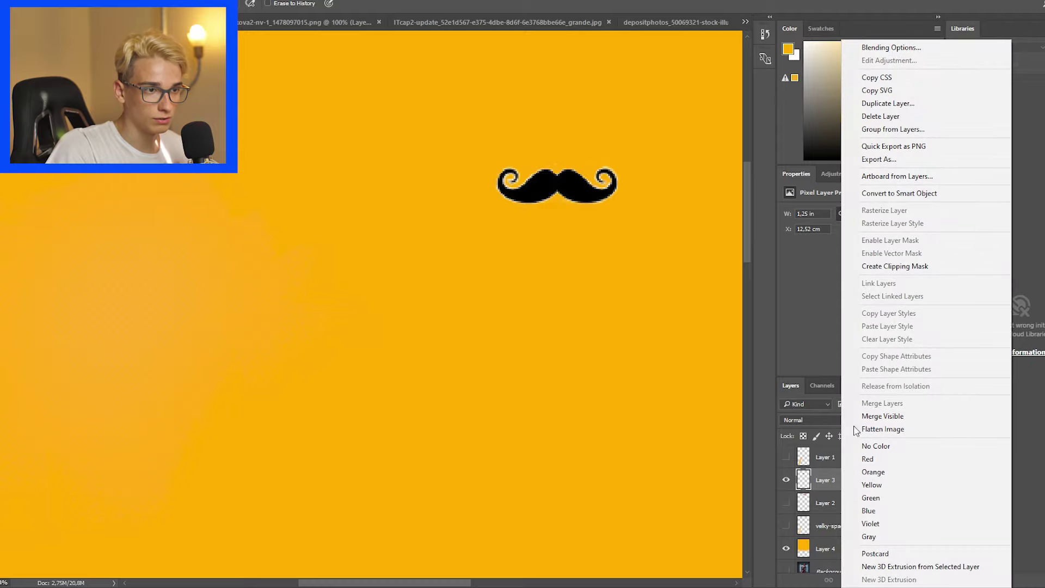
left_click(876, 47)
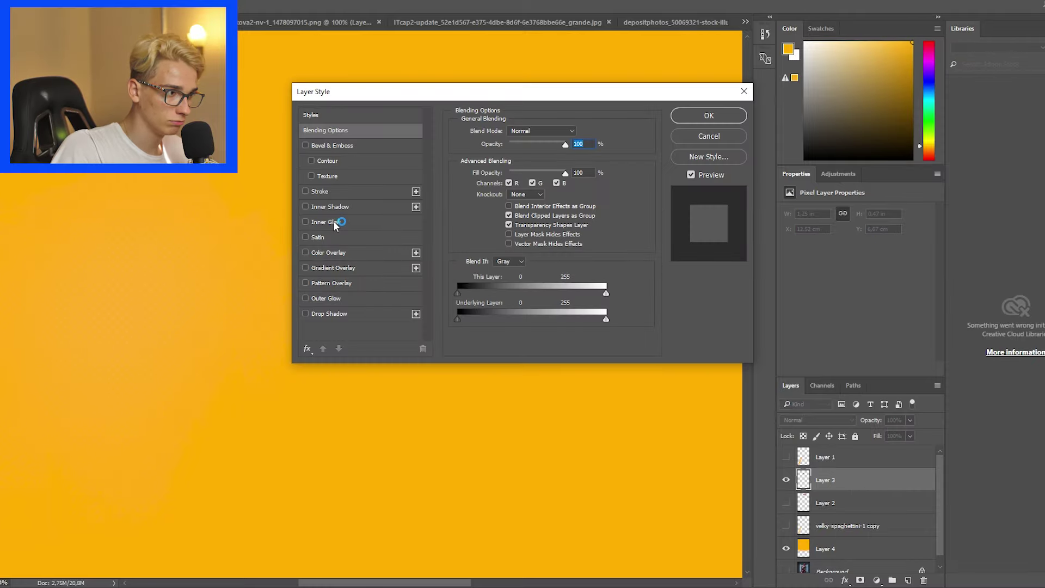
left_click(330, 222)
mouse_move(570, 98)
left_mouse_down()
mouse_move(545, 289)
mouse_move(560, 270)
mouse_move(547, 254)
left_mouse_up()
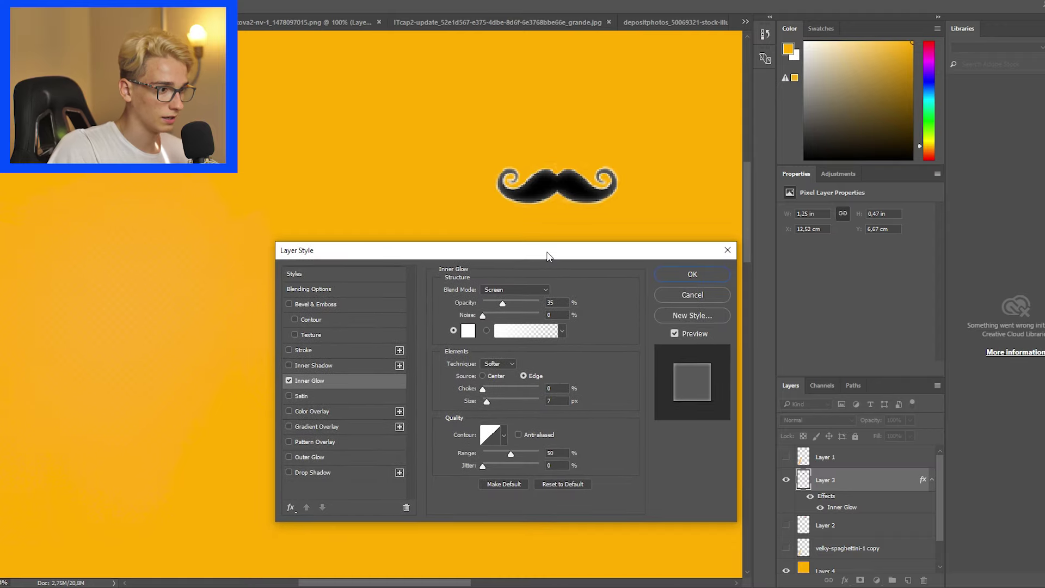
left_click(515, 289)
left_click(499, 303)
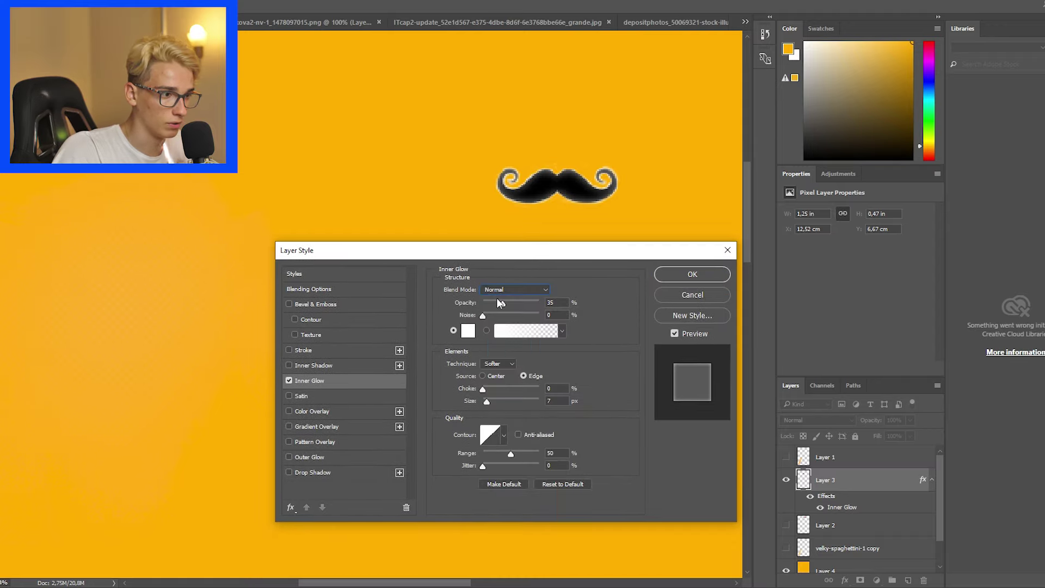
left_click(468, 331)
left_click(372, 287)
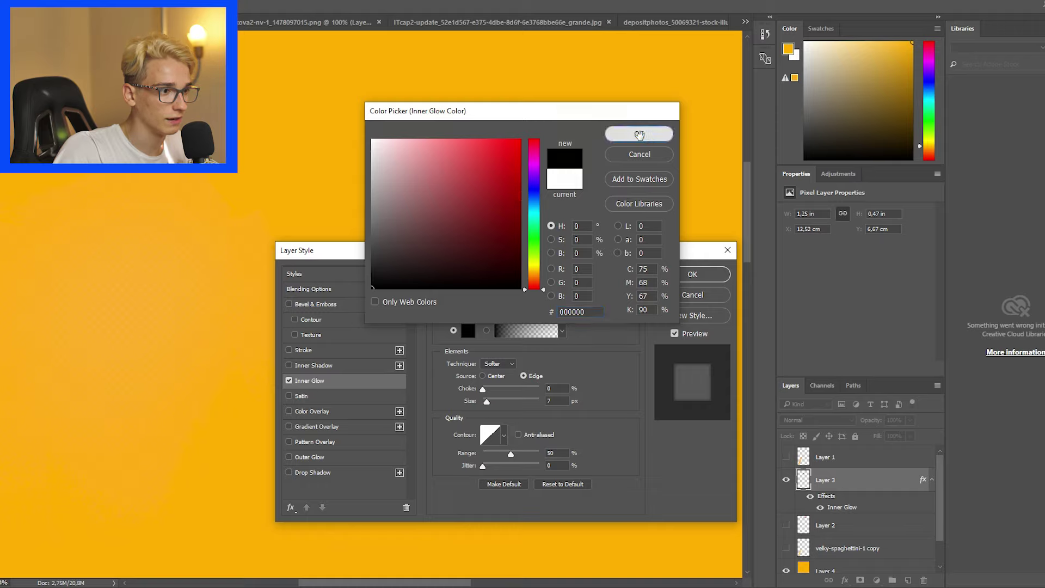
left_click(639, 135)
left_click_drag(501, 306, 545, 309)
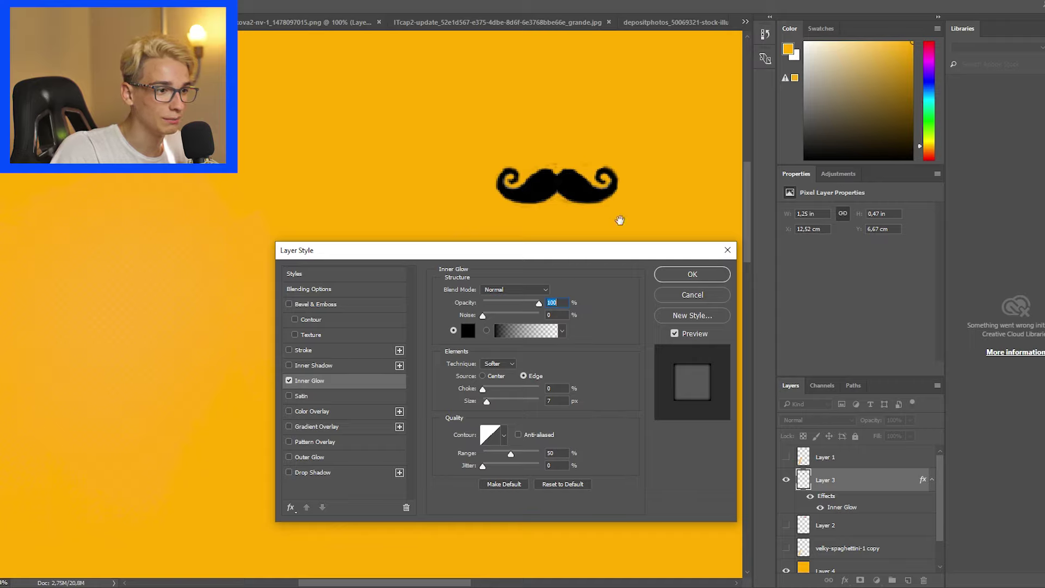
left_click(692, 273)
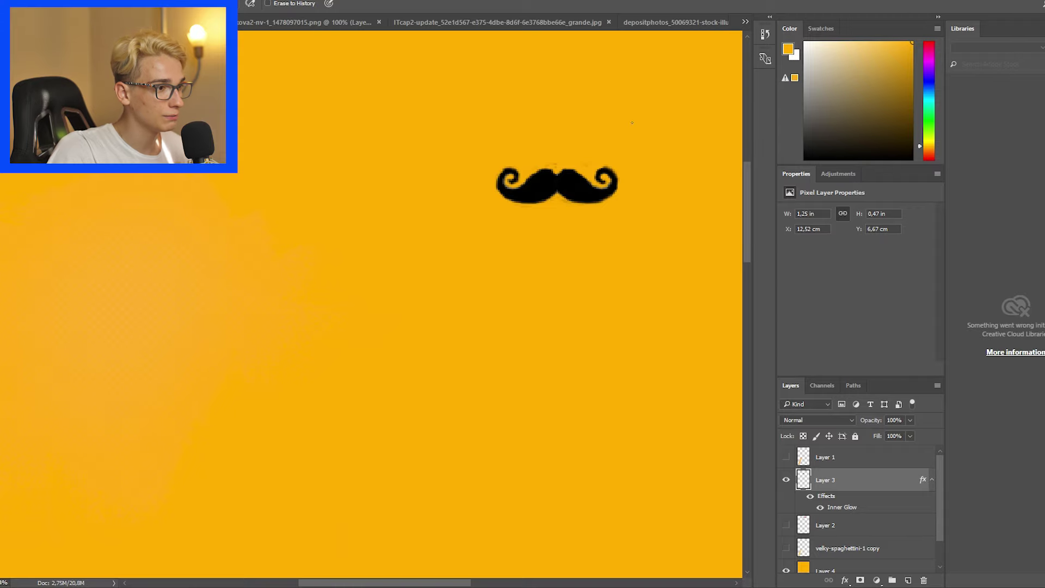
Hide orange Layer 4 and show the hat, spaghetti saber, saber glow and cosplay photo layers.
scroll(566, 164, "up", 5)
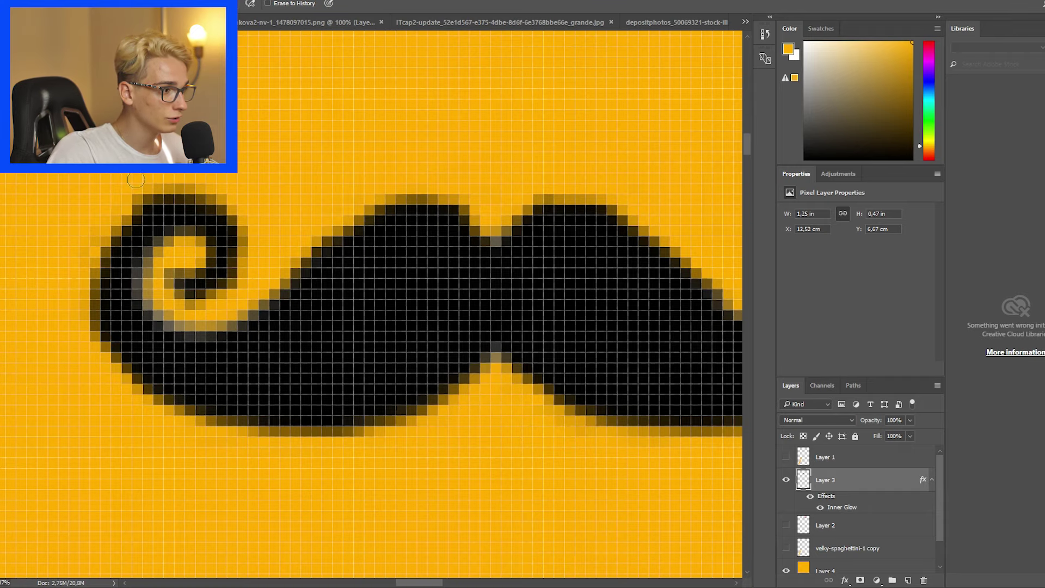
scroll(641, 214, "down", 3)
scroll(637, 223, "up", 3)
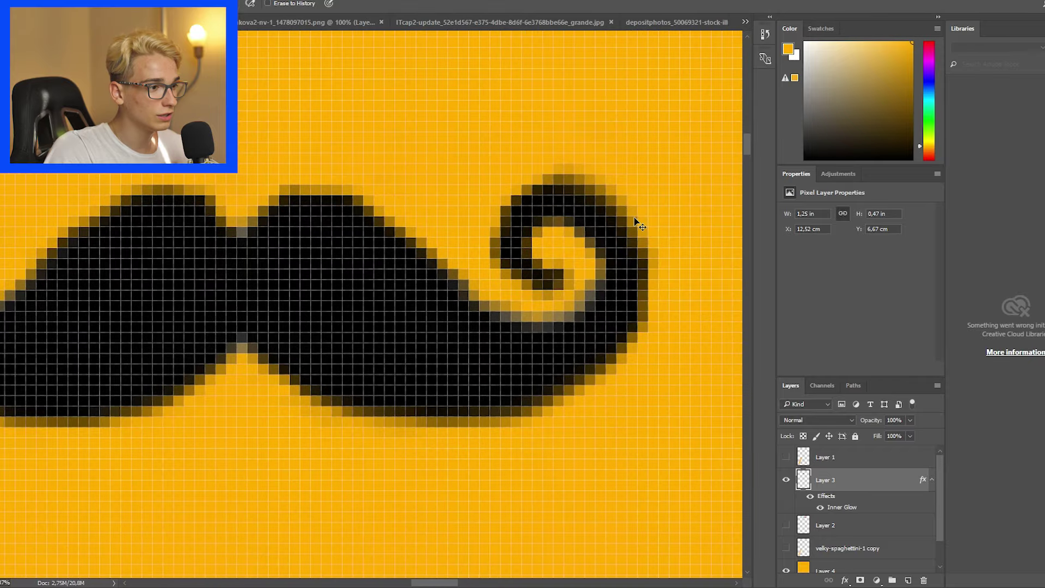
scroll(543, 127, "down", 3)
scroll(543, 126, "down", 3)
scroll(542, 126, "down", 2)
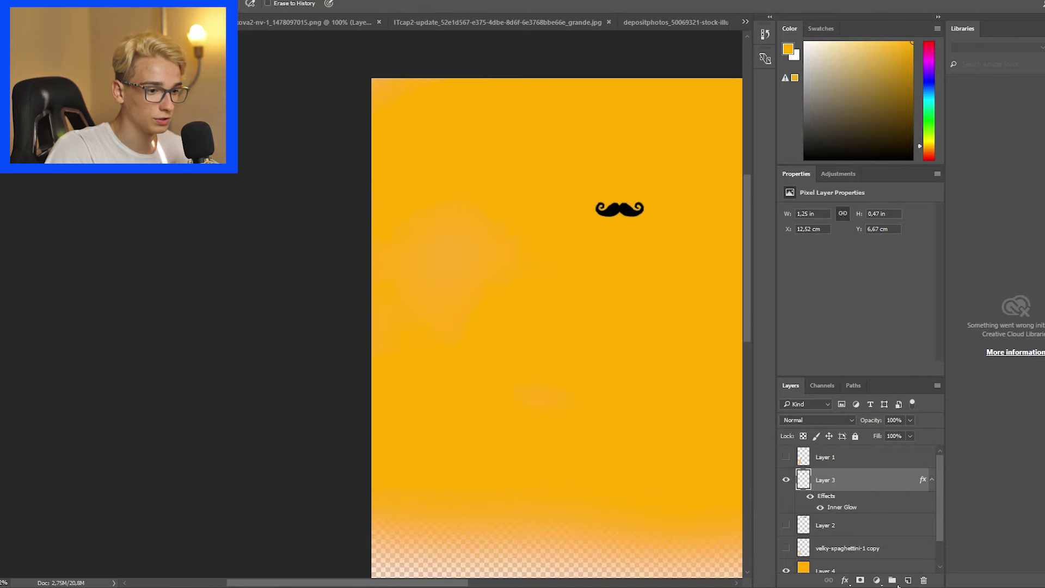
scroll(860, 546, "down", 1)
left_click(843, 544)
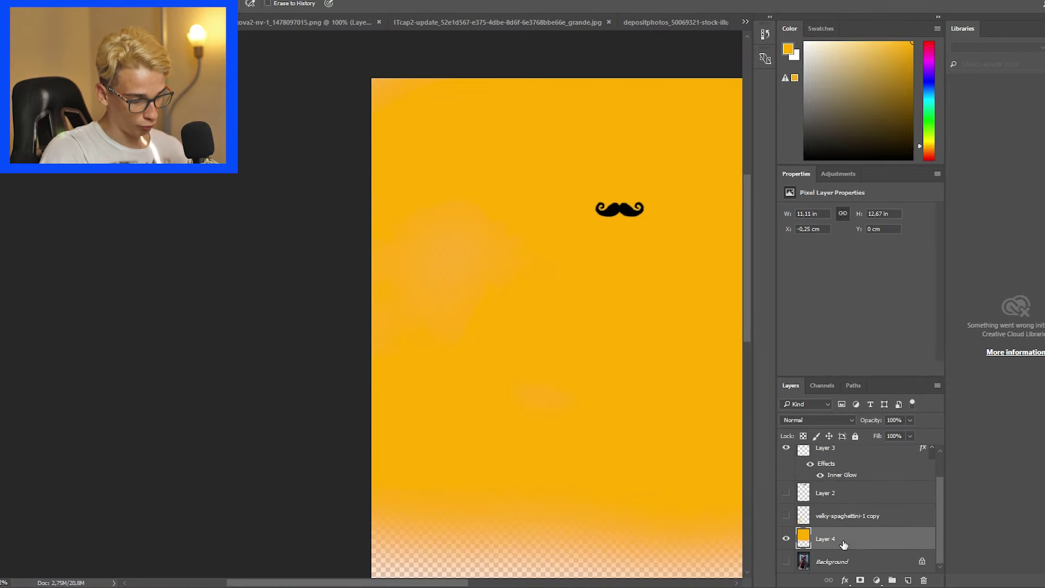
left_click(786, 539)
scroll(804, 530, "up", 1)
left_click(786, 525)
left_click(786, 549)
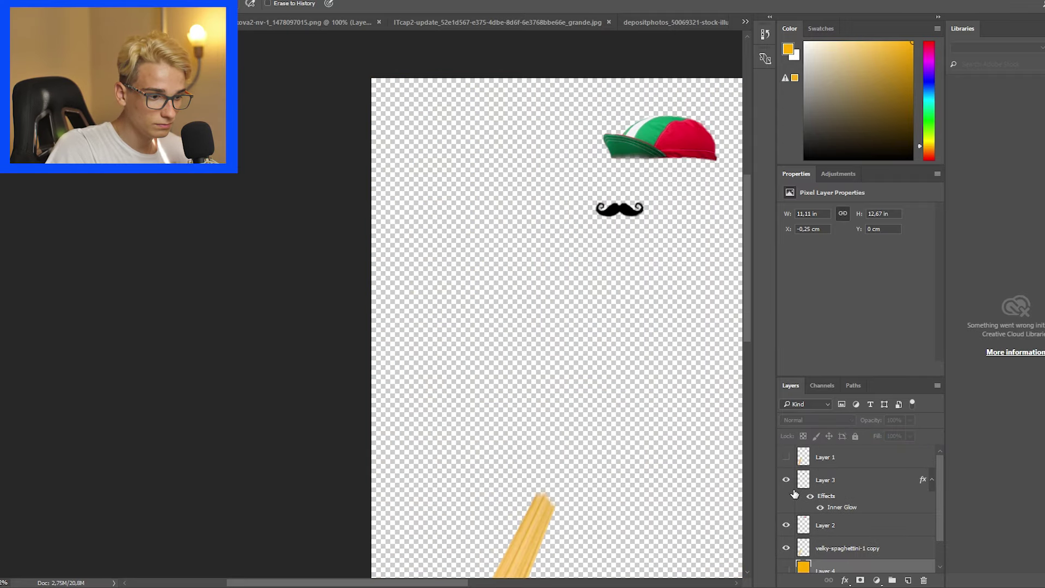
left_click(786, 457)
scroll(786, 462, "down", 1)
left_click(786, 562)
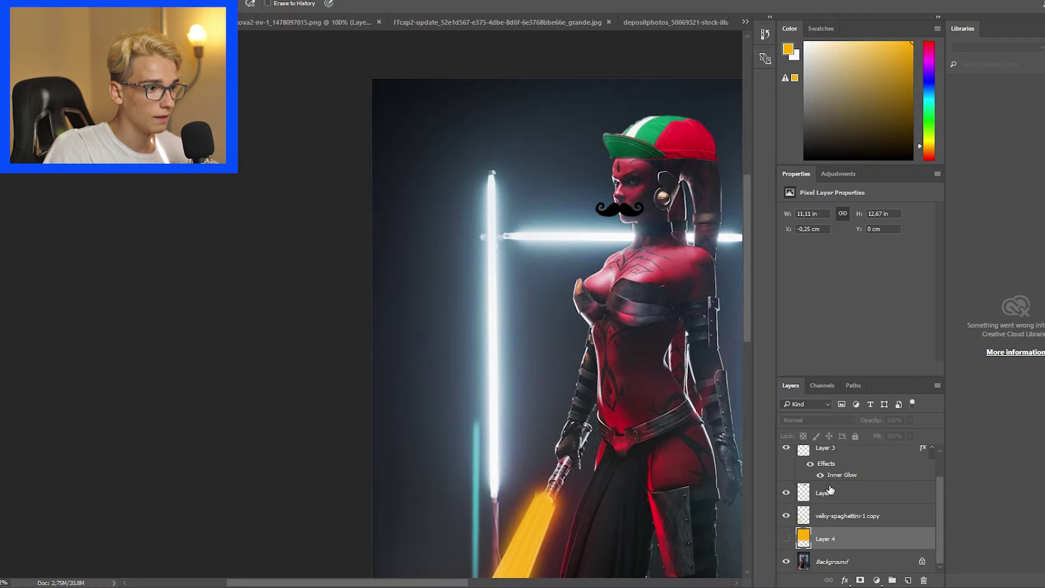
Nudge the moustache on Layer 3 slightly up under her nose.
left_click(849, 477)
scroll(849, 489, "up", 1)
key("ctrl+t")
scroll(507, 179, "up", 3)
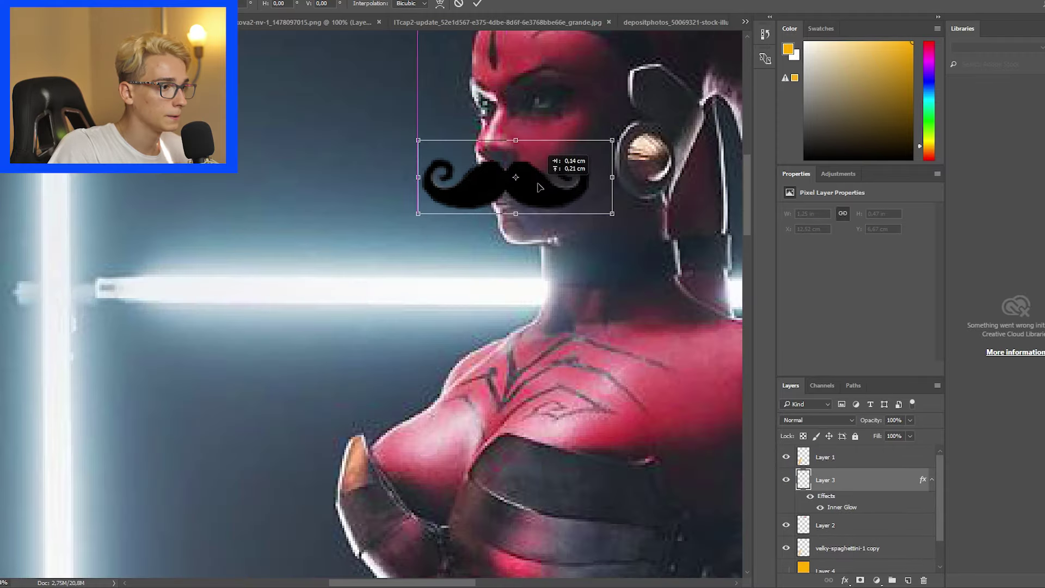
left_click_drag(533, 204, 534, 186)
key("Return")
Close the Pen path around the glove fingers and convert it into a selection.
key("e")
scroll(561, 231, "down", 5)
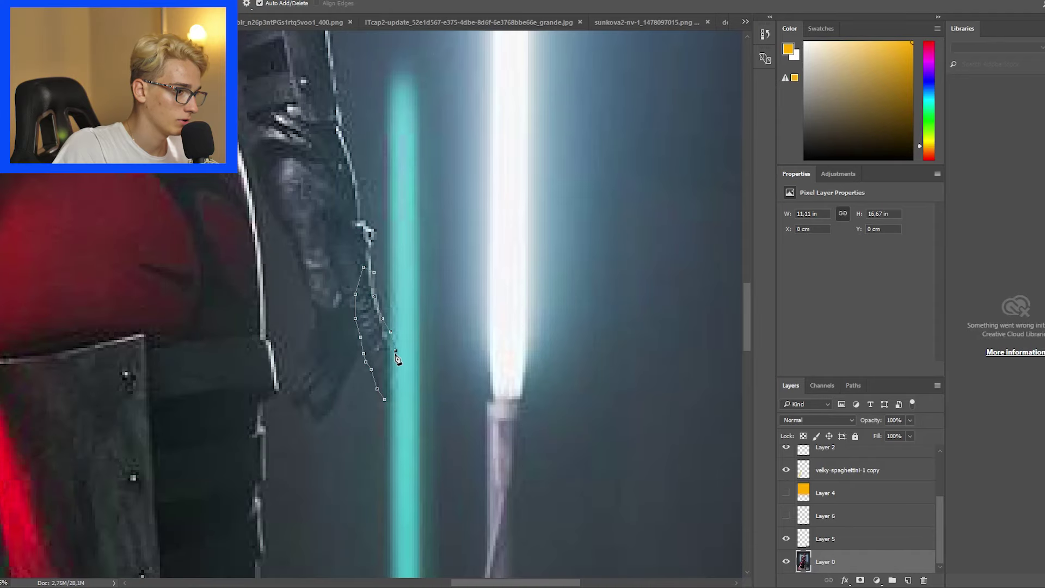
left_click(393, 390)
left_click(393, 399)
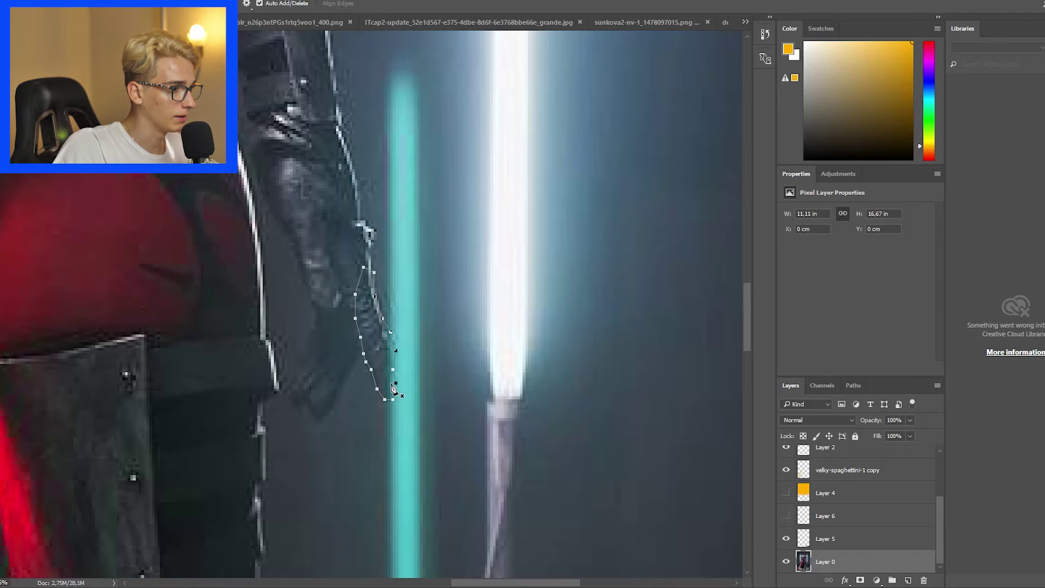
right_click(394, 388)
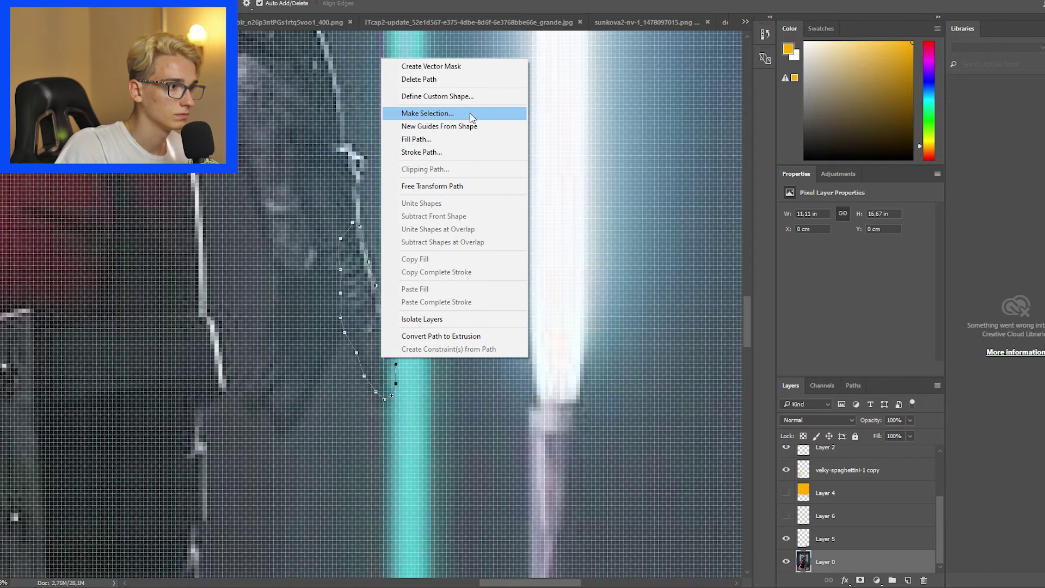
left_click(471, 118)
left_click(588, 158)
scroll(403, 303, "down", 1)
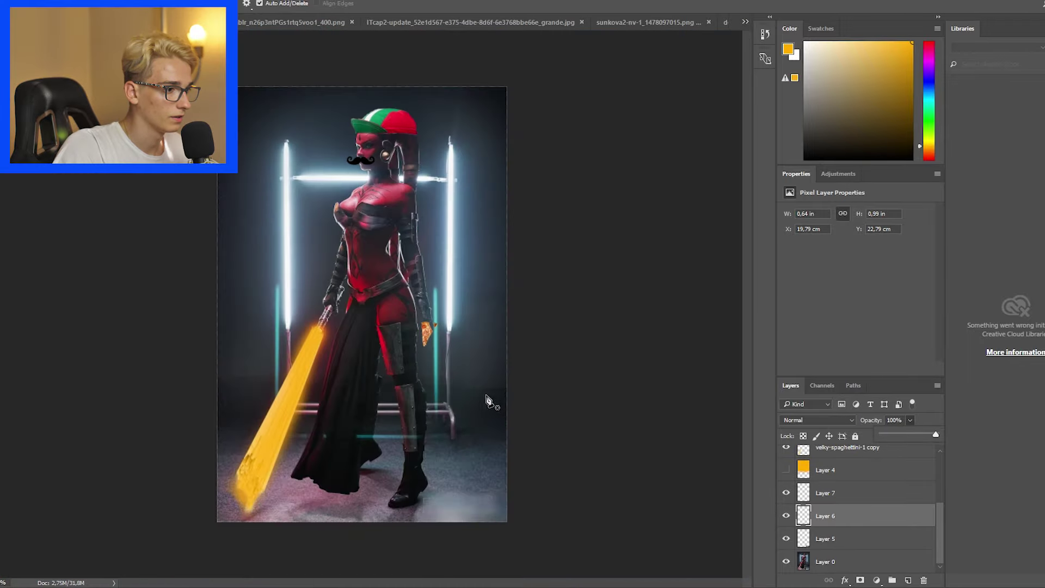
scroll(442, 398, "up", 2)
scroll(443, 397, "up", 3)
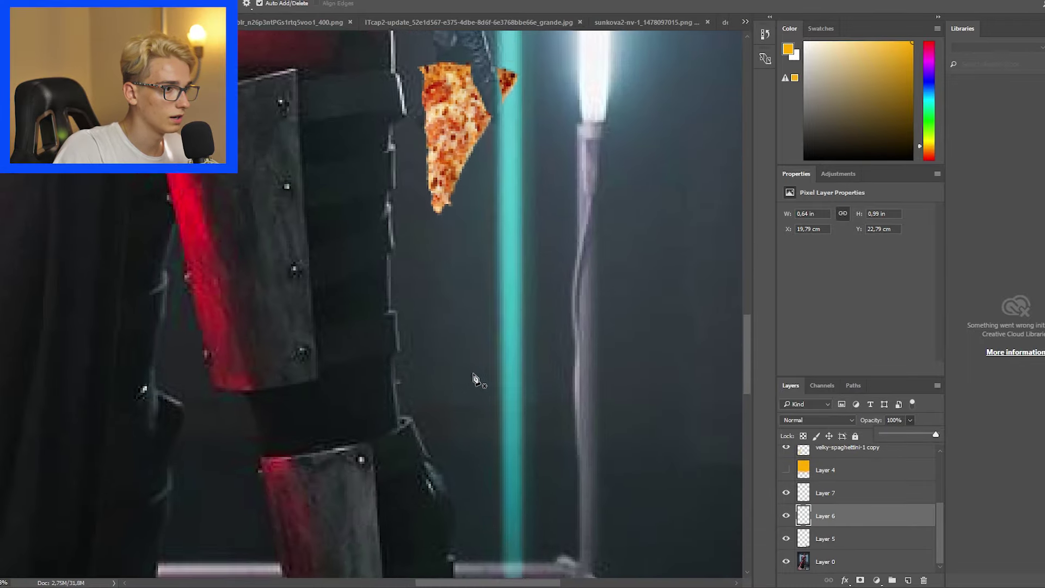
Rotate, move and enlarge the pizza slice so it sits in her hand.
scroll(478, 379, "up", 2)
scroll(504, 334, "down", 4)
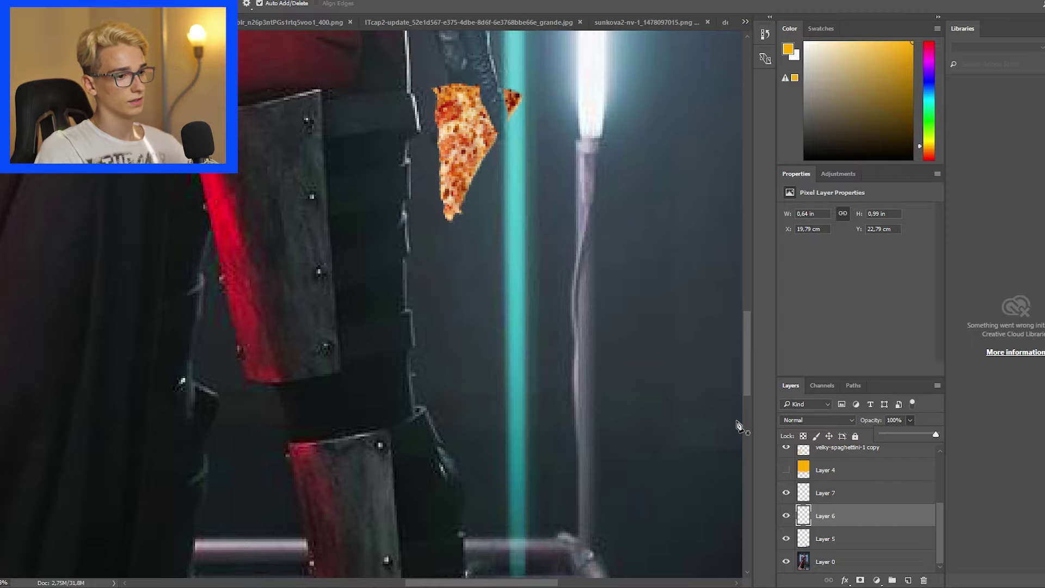
key("ctrl+t")
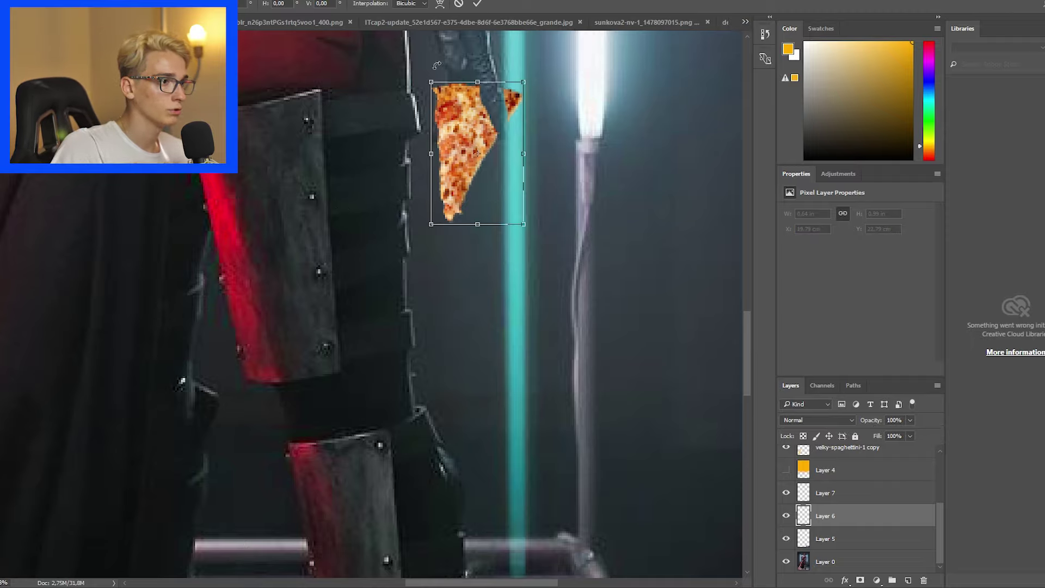
left_click_drag(429, 70, 382, 163)
left_click_drag(479, 170, 510, 162)
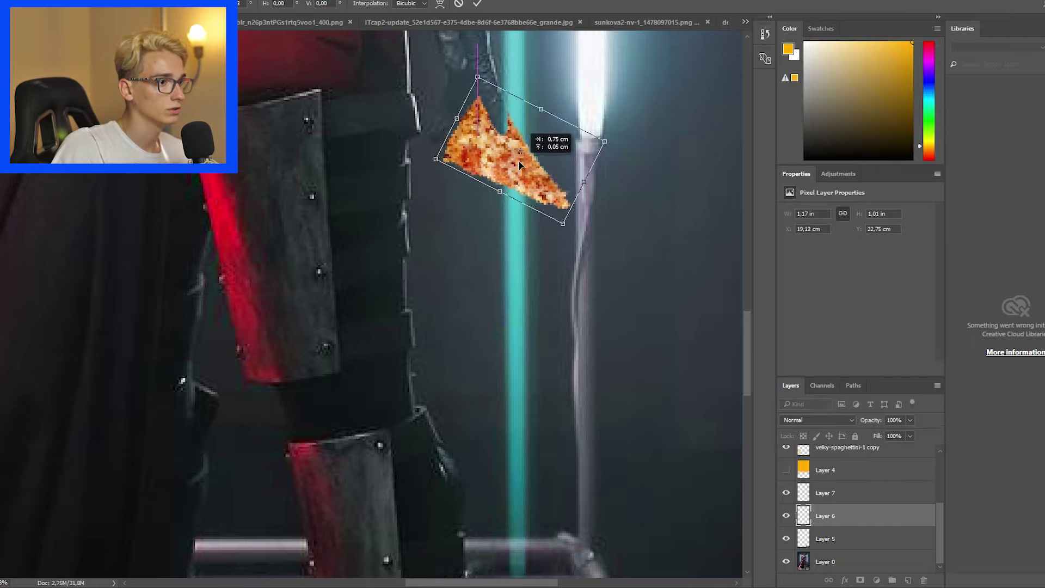
scroll(601, 196, "down", 5)
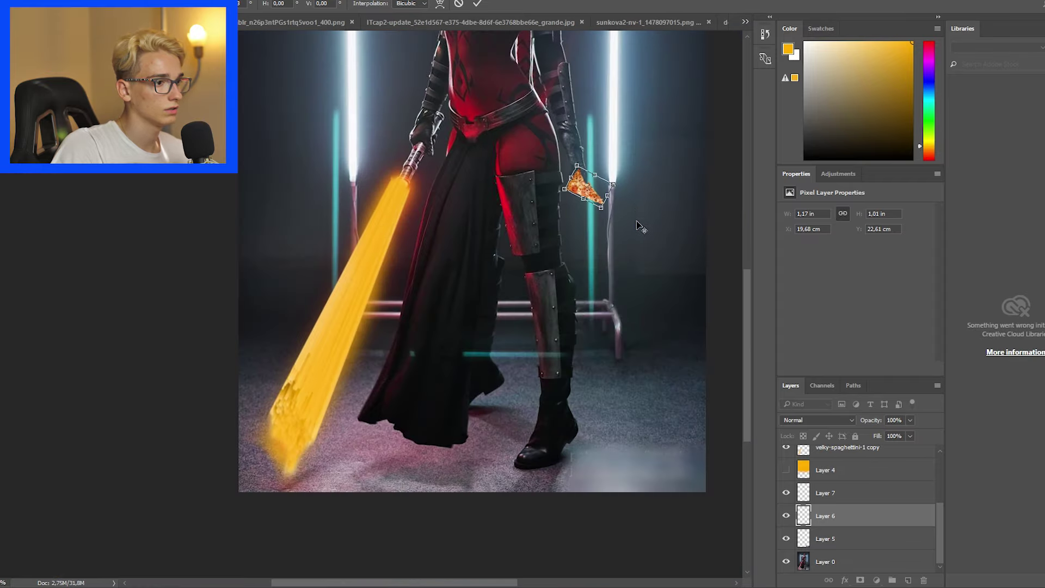
scroll(637, 159, "down", 3)
scroll(531, 244, "down", 2)
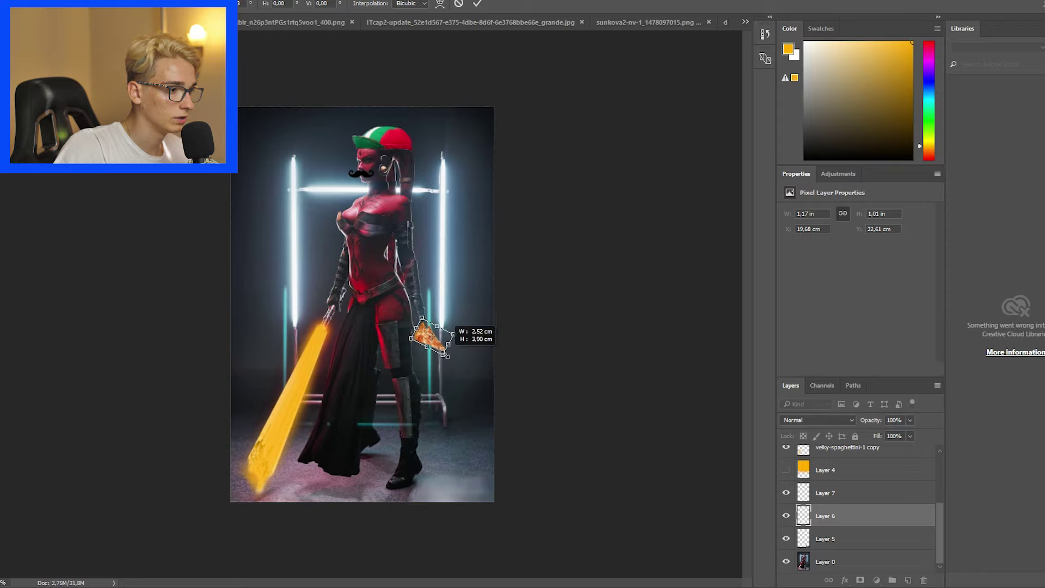
left_click_drag(437, 344, 446, 350)
key("Return")
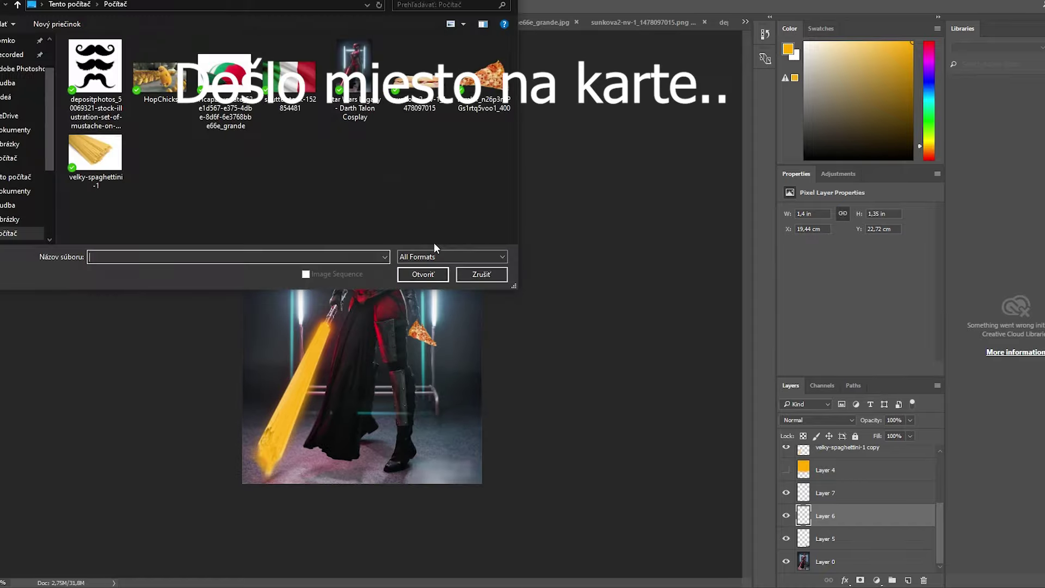
Open the Italian flag image, drag it into the Darth Talon document, enlarge it and lower it in the layer stack.
left_click(286, 87)
left_click(438, 275)
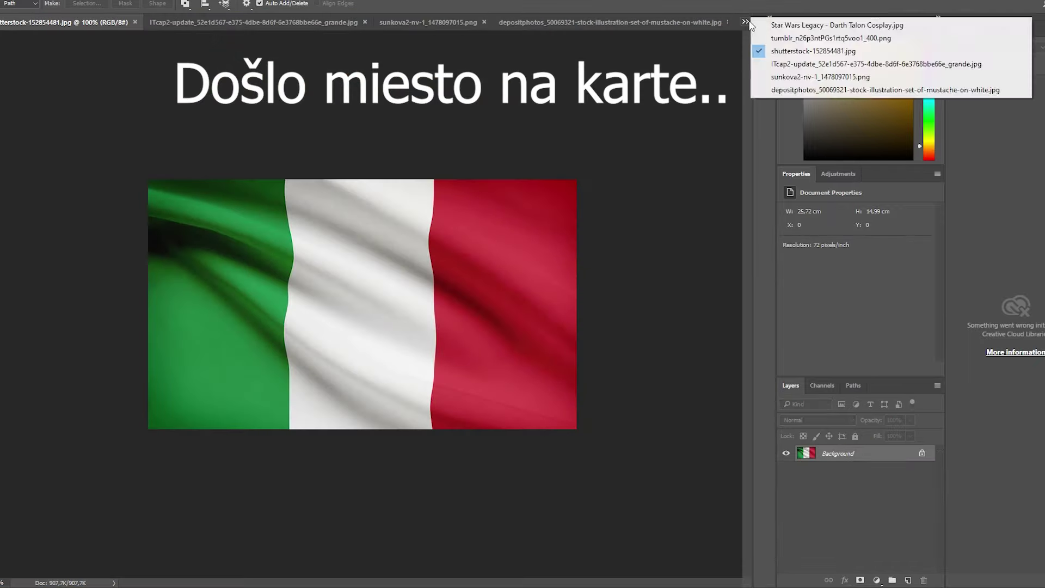
left_click_drag(355, 262, 351, 190)
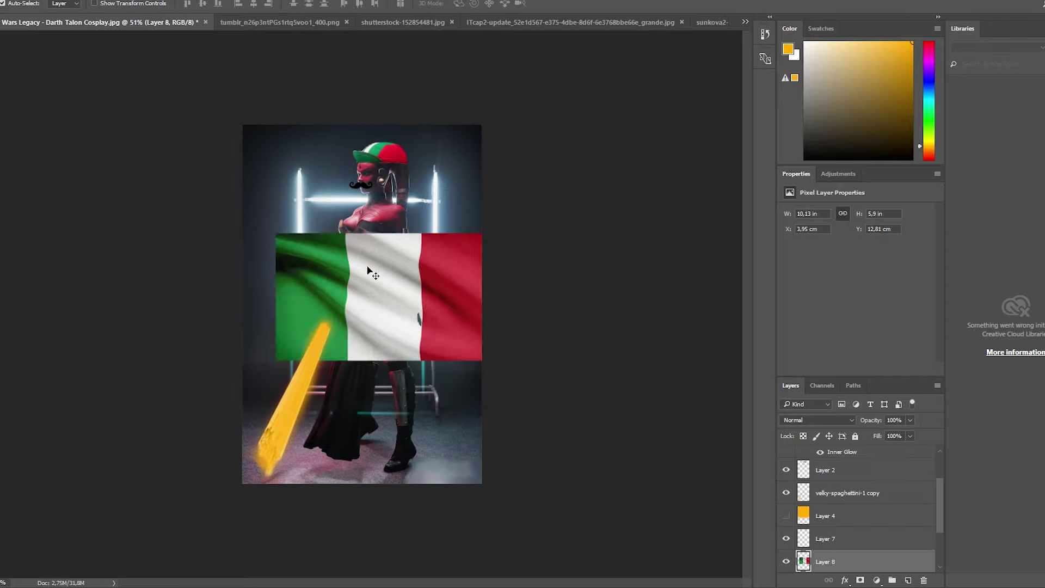
key("ctrl+t")
left_click_drag(459, 252, 584, 366)
key("Return")
key("ctrl+alt+g")
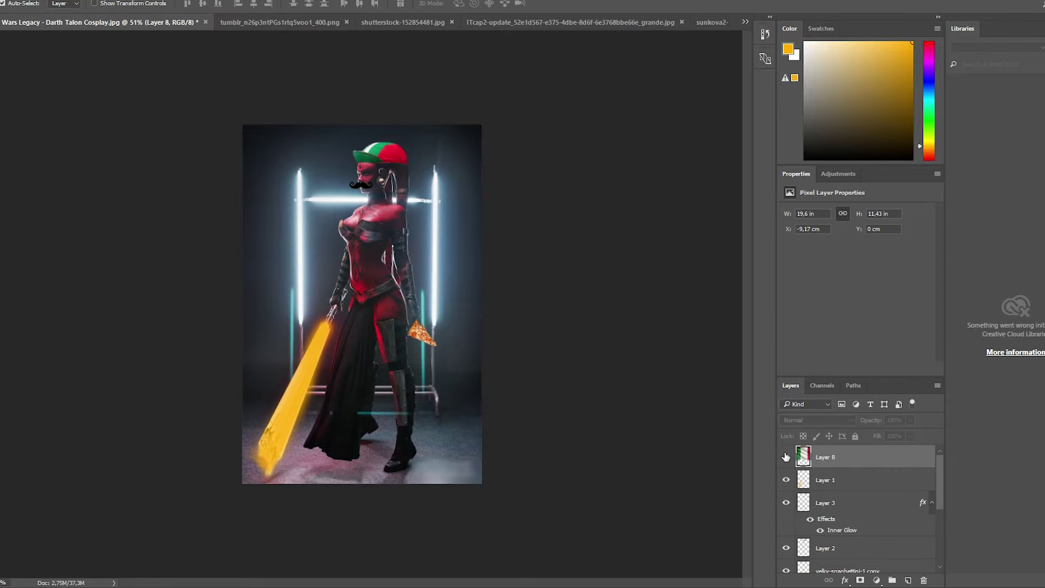
mouse_move(853, 471)
left_mouse_down()
mouse_move(846, 462)
mouse_move(858, 507)
left_mouse_up()
Hide Layer 5 and the saber/pizza layers, and quick-select the whole Darth Talon figure.
scroll(562, 427, "up", 3)
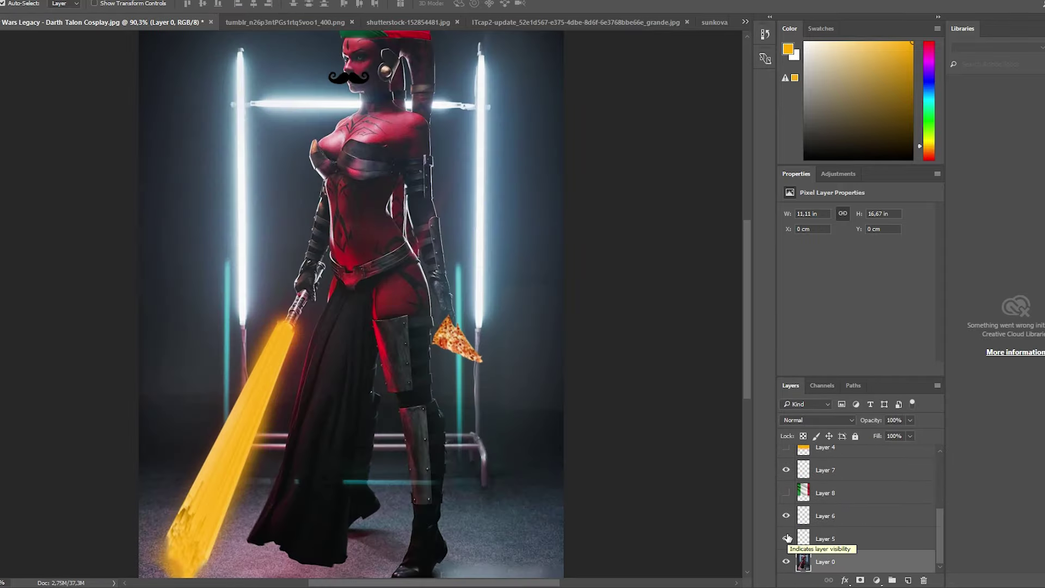
left_click(787, 539)
left_click(786, 562, "alt")
key("w")
left_click_drag(370, 88, 348, 232)
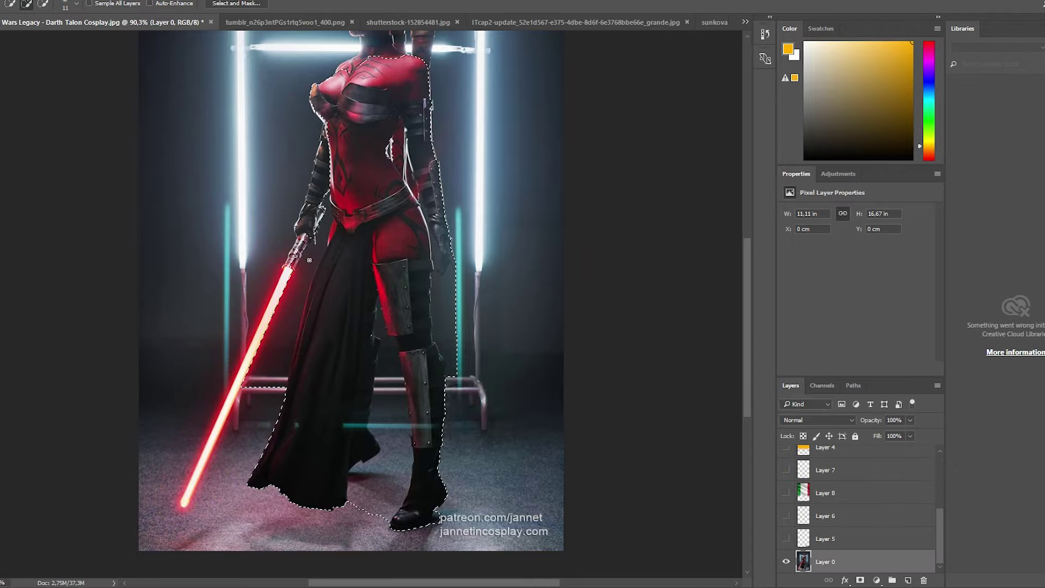
key("ctrl+j")
scroll(347, 232, "up", 3)
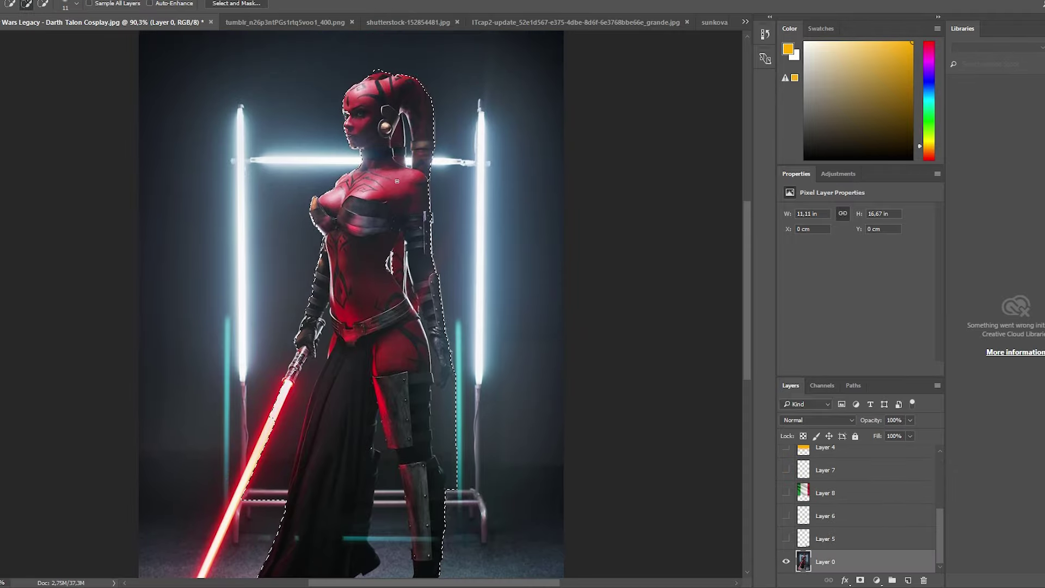
key("ctrl+z")
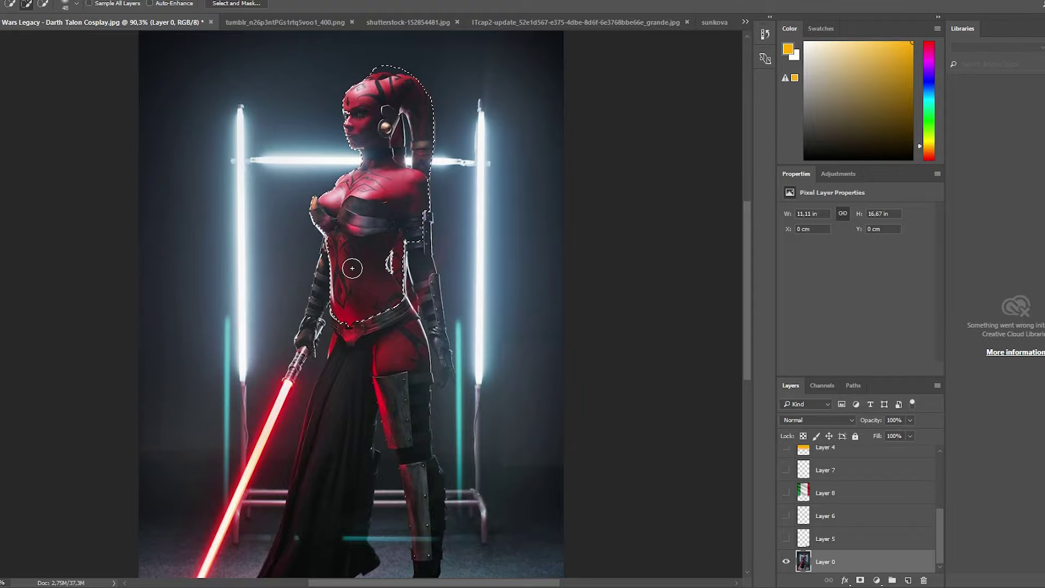
Copy the selected figure onto its own new layer and fit the image to the window.
scroll(357, 177, "up", 5)
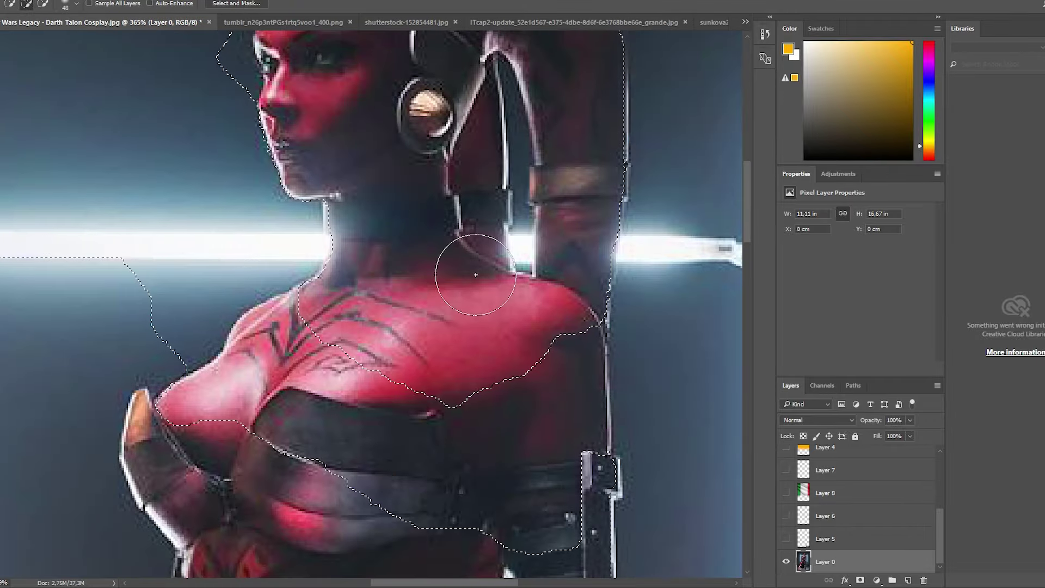
scroll(463, 435, "up", 3)
scroll(338, 396, "up", 2)
scroll(343, 236, "up", 2)
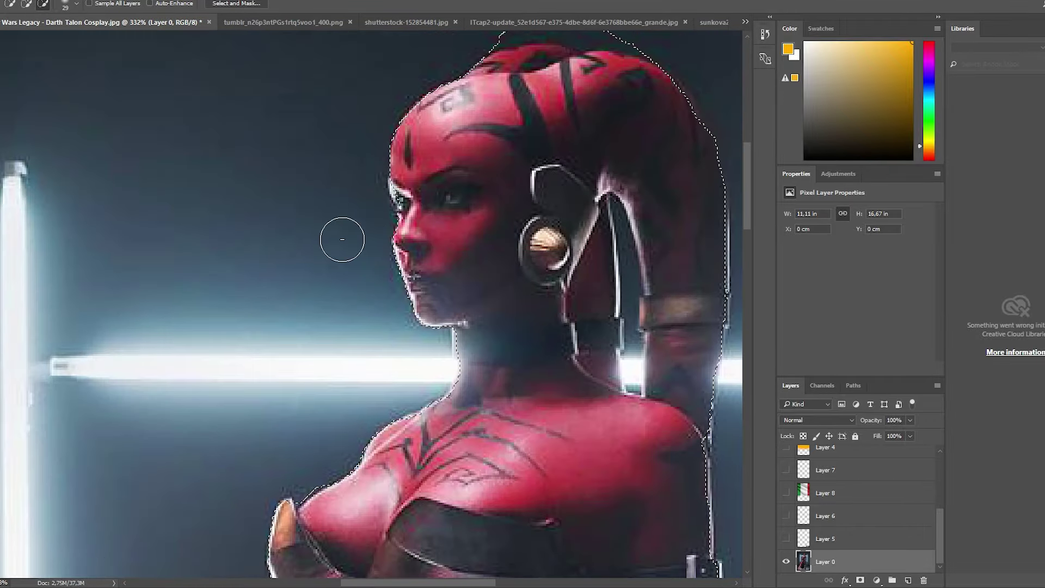
scroll(512, 117, "up", 3)
scroll(705, 304, "down", 1)
scroll(156, 366, "down", 5)
scroll(224, 292, "down", 3)
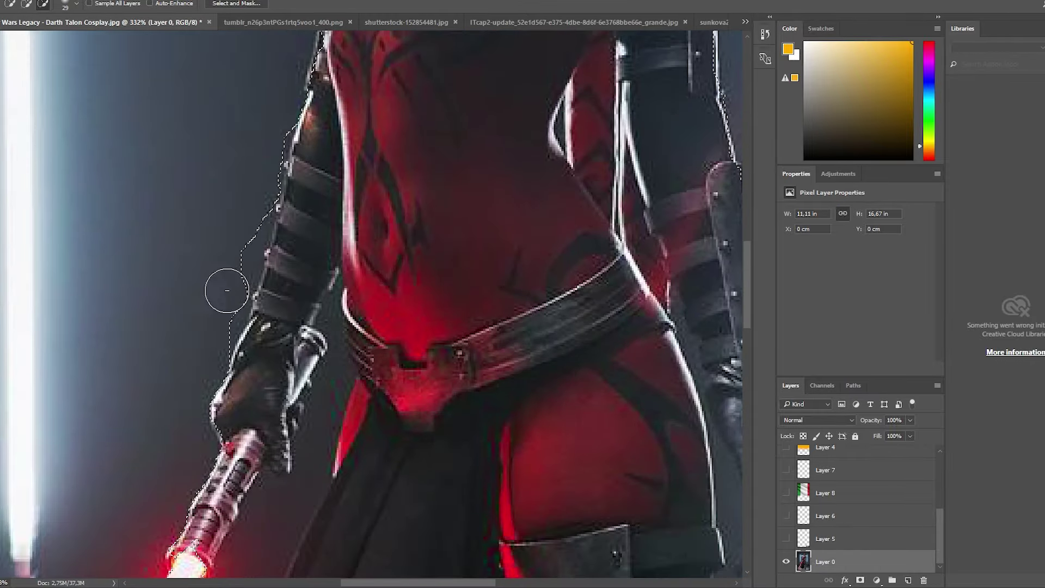
scroll(154, 436, "down", 3)
scroll(154, 435, "down", 5)
scroll(303, 436, "down", 3)
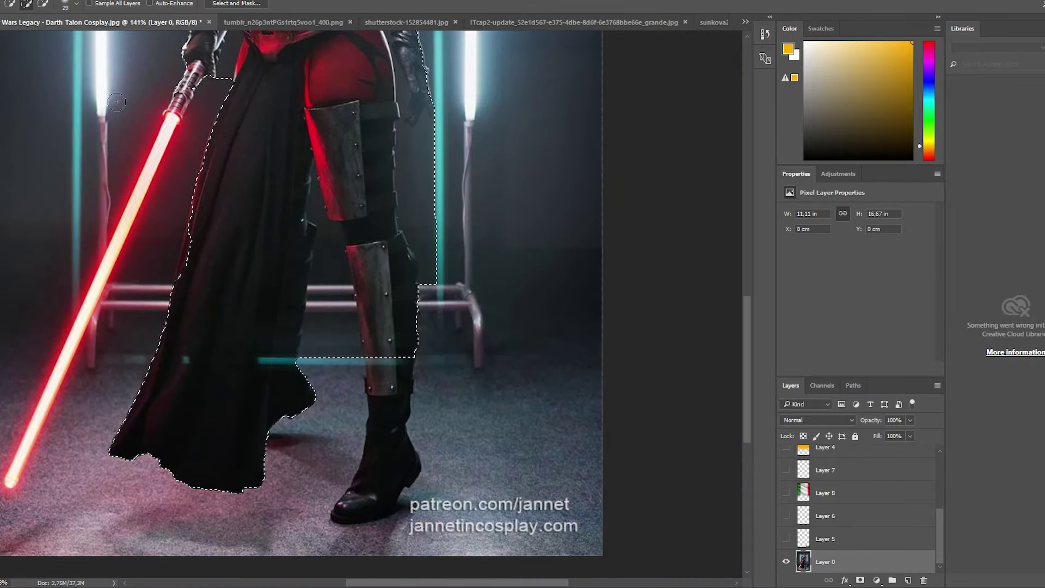
scroll(324, 245, "up", 6)
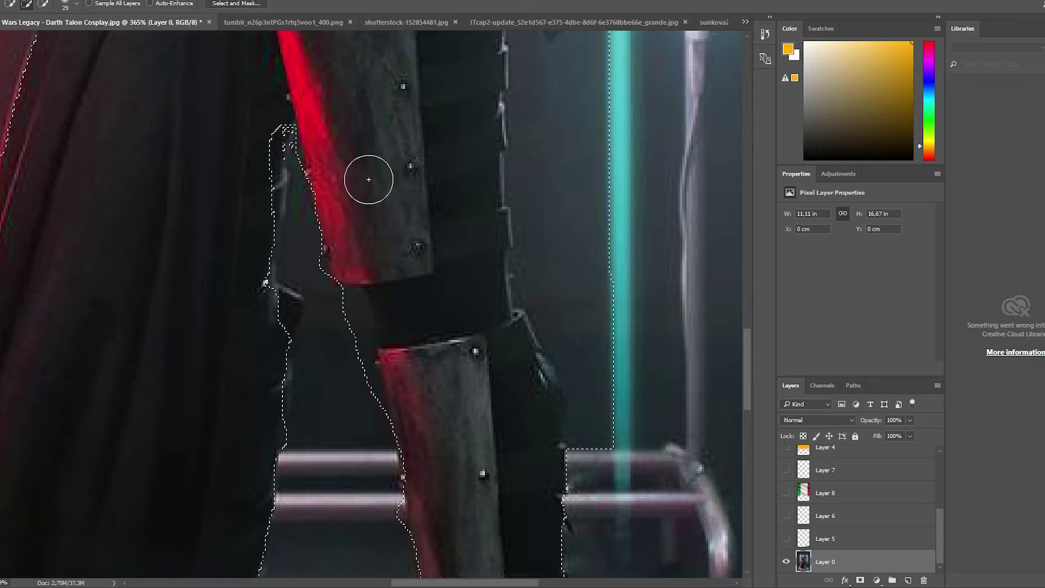
scroll(309, 157, "down", 8)
scroll(309, 272, "down", 3)
scroll(308, 272, "up", 5)
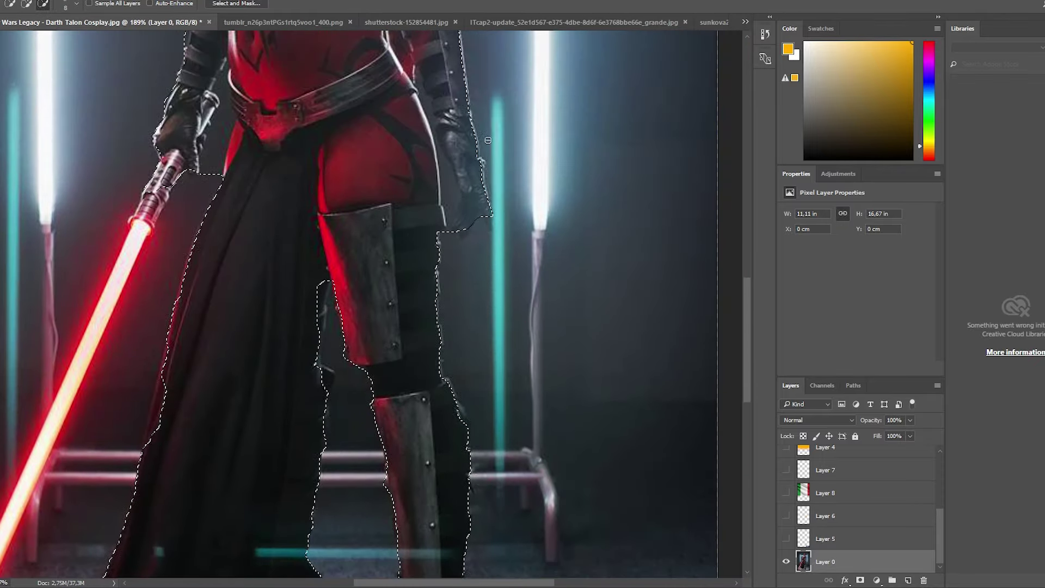
key("ctrl+j")
key("ctrl+0")
Move the flag layer just above the original photo, make it visible and duplicate it.
left_click_drag(825, 492, 826, 549)
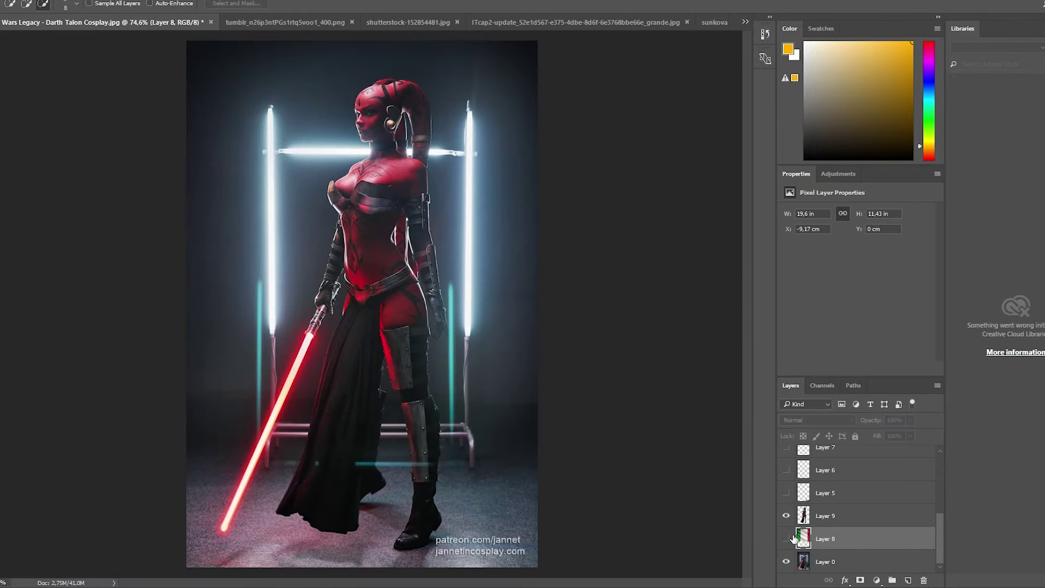
left_click(786, 539)
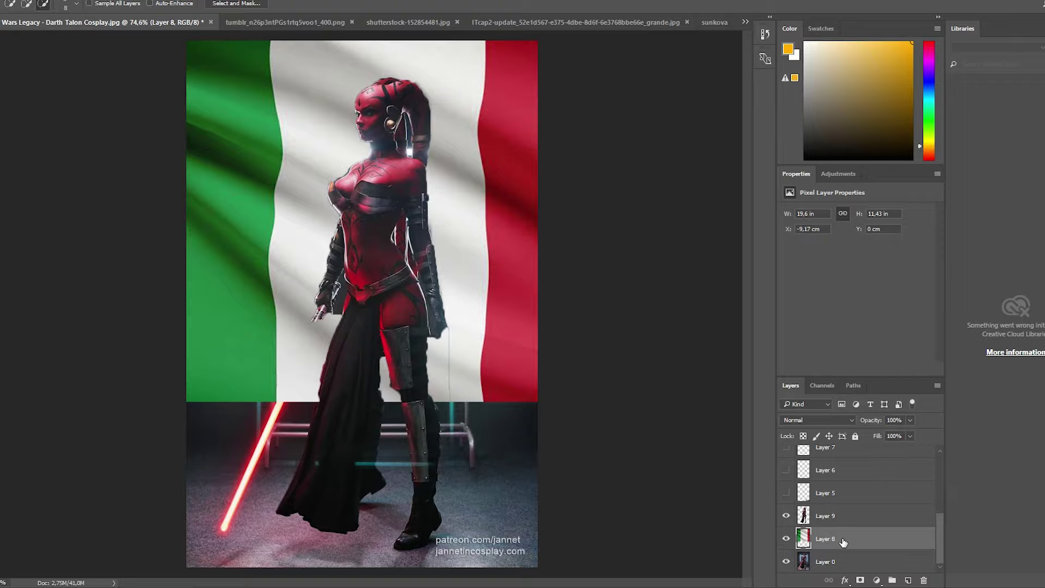
key("ctrl+j")
Warp the duplicated flag into waves stretching down the backdrop, then select the figure's Layer 9.
key("ctrl+t")
left_click_drag(71, 530, 217, 572)
key("ctrl+minus")
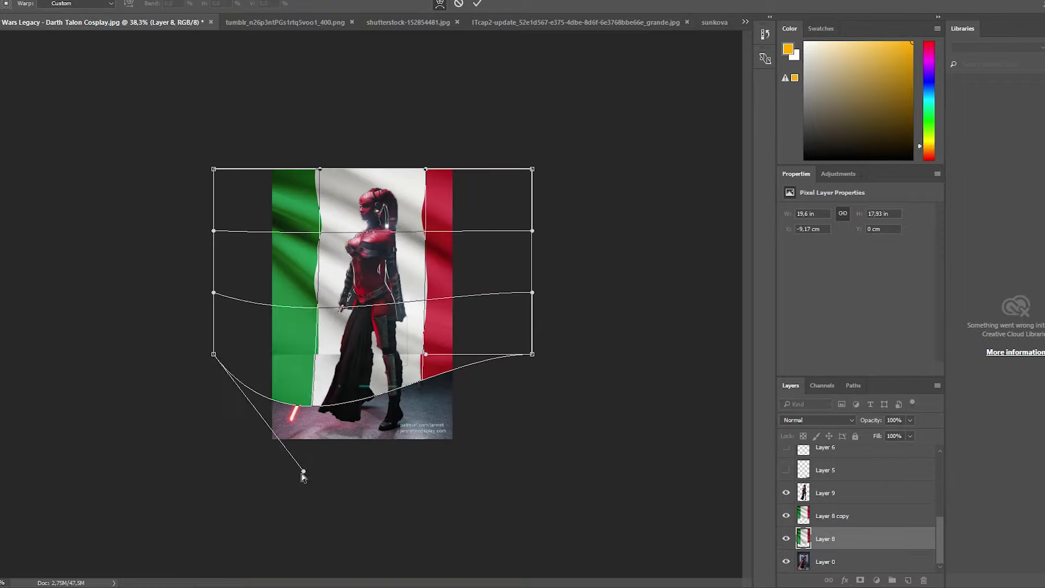
mouse_move(303, 473)
left_mouse_down()
mouse_move(359, 492)
mouse_move(210, 444)
mouse_move(163, 381)
left_mouse_up()
left_click_drag(532, 355, 467, 299)
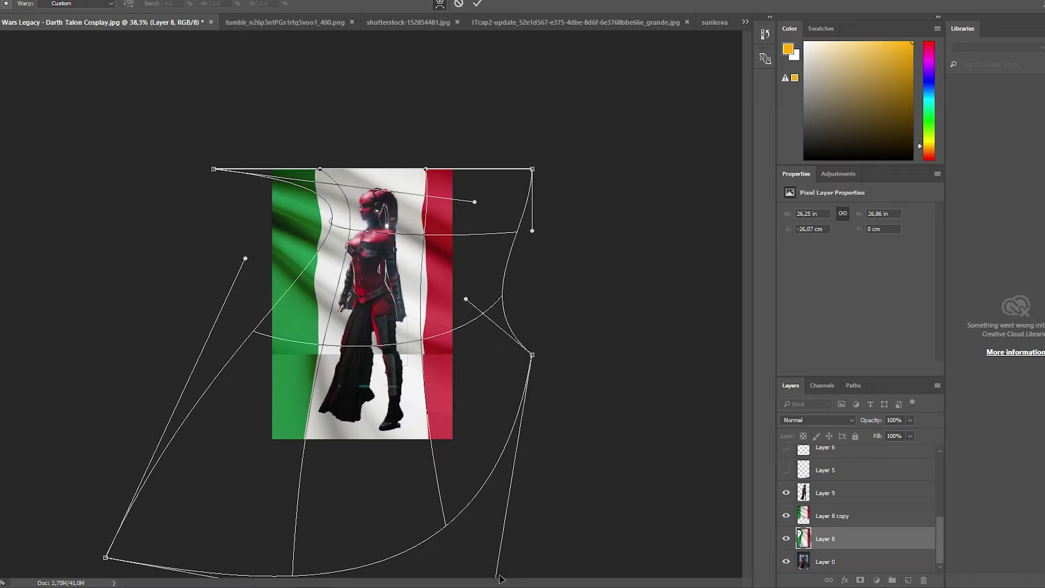
key("Return")
key("w")
left_click(825, 492)
scroll(362, 294, "up", 10)
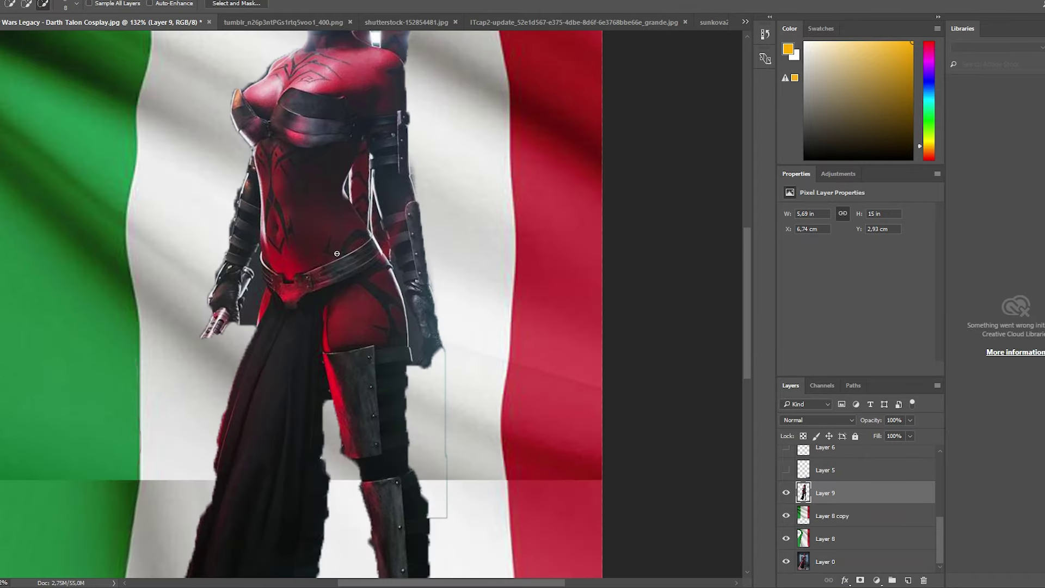
Erase the leftover background pixels beside Darth Talon's headpiece on Layer 9.
scroll(551, 201, "down", 5)
scroll(550, 202, "up", 10)
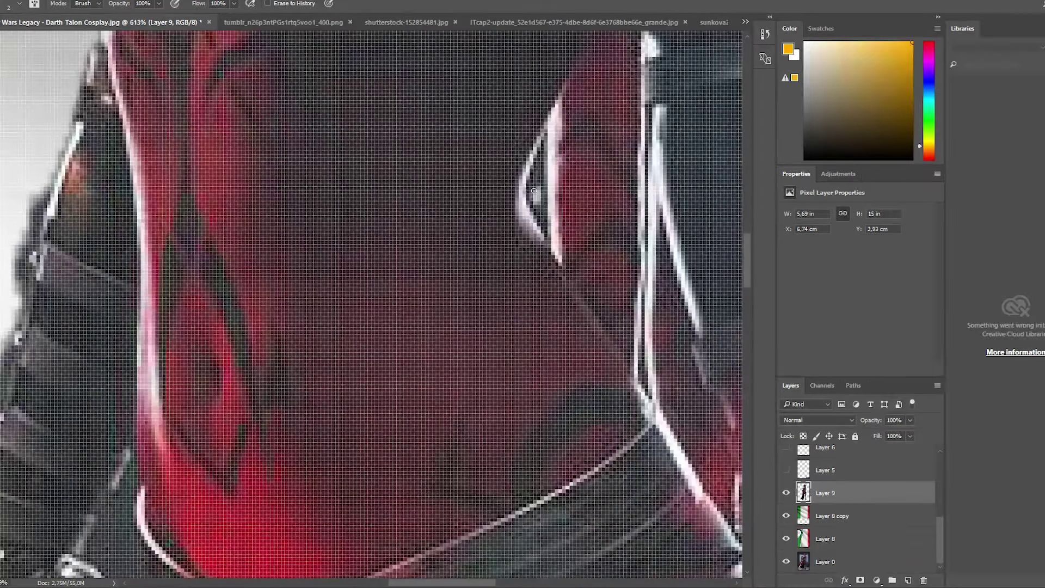
key("e")
scroll(551, 202, "down", 8)
scroll(553, 201, "up", 2)
scroll(552, 202, "up", 5)
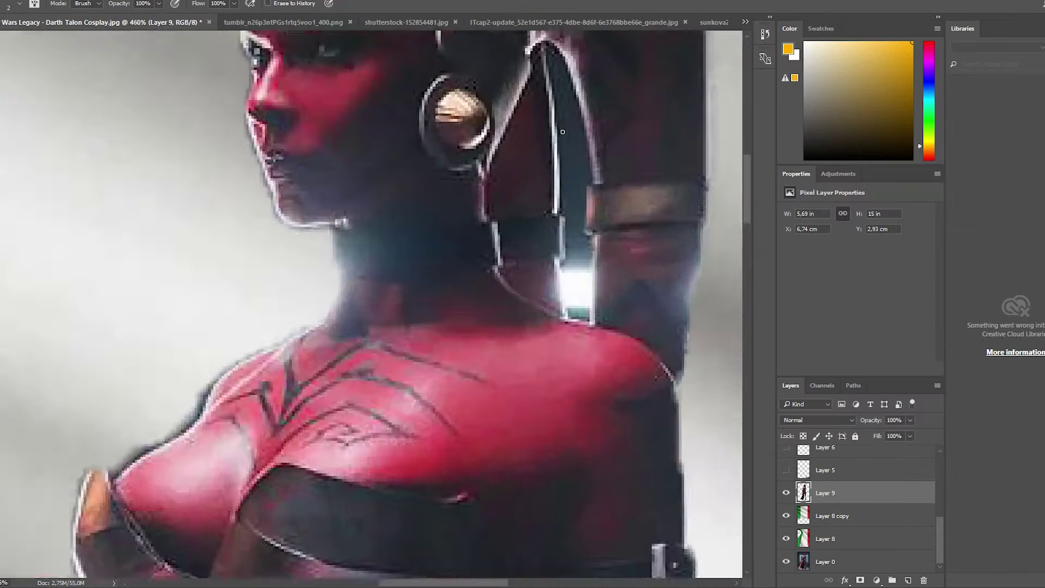
scroll(561, 196, "up", 6)
scroll(574, 187, "down", 6)
scroll(566, 207, "up", 4)
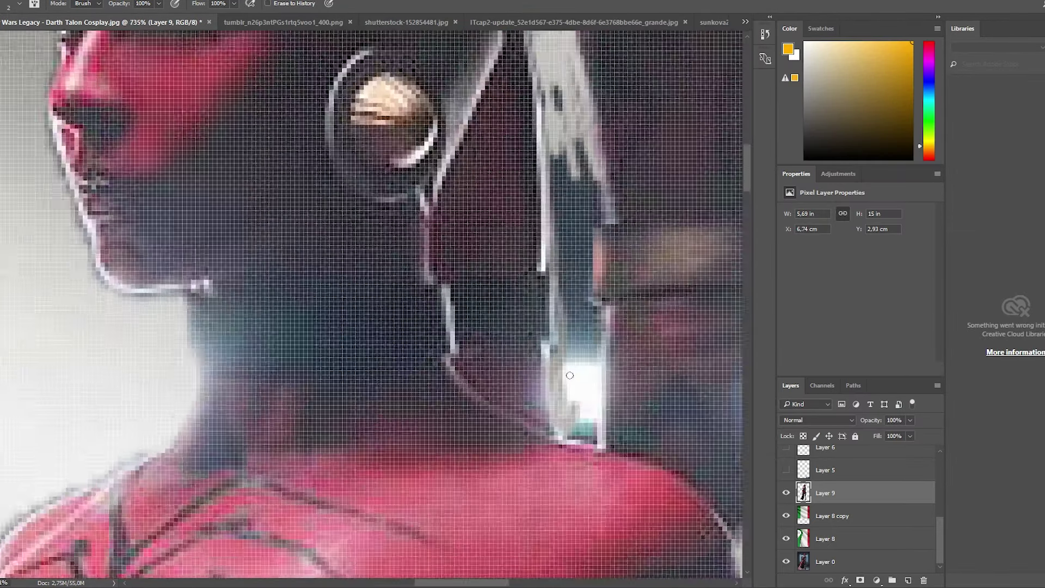
scroll(560, 218, "up", 2)
scroll(556, 230, "up", 2)
left_click_drag(556, 230, 588, 517)
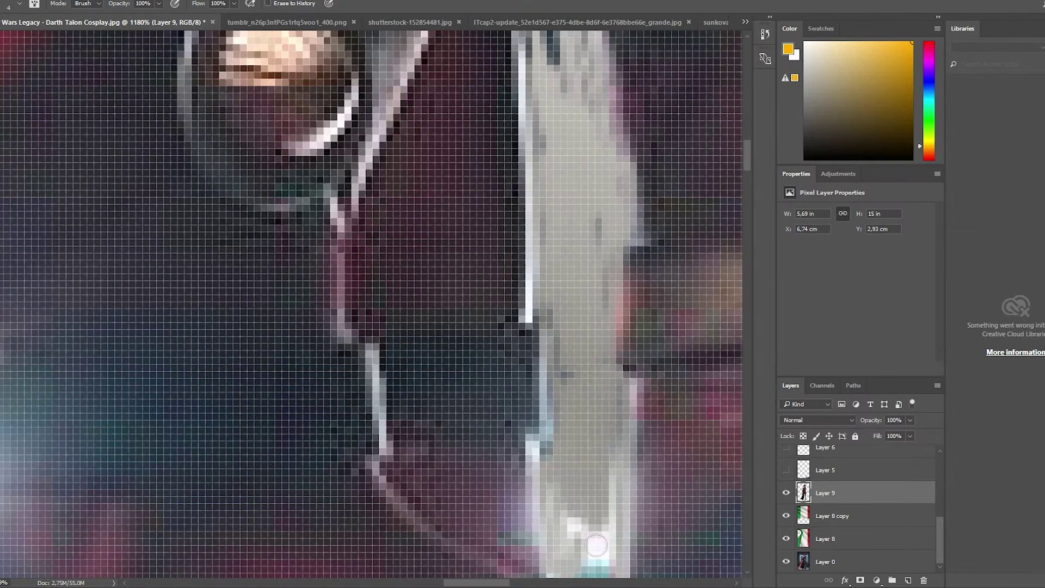
scroll(577, 272, "down", 3)
scroll(573, 143, "up", 3)
scroll(573, 143, "down", 6)
scroll(626, 218, "down", 4)
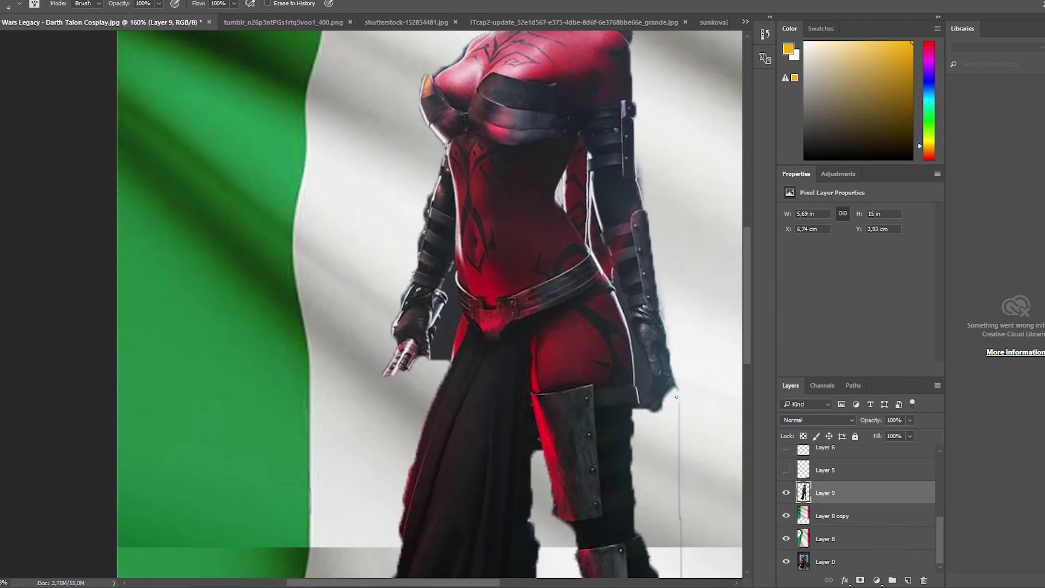
scroll(672, 201, "up", 2)
scroll(472, 374, "up", 2)
Resize the eraser and clean stray background around the hand holding the saber hilt.
key("bracketright")
key("bracketright")
key("bracketright")
scroll(473, 374, "down", 4)
scroll(522, 403, "up", 2)
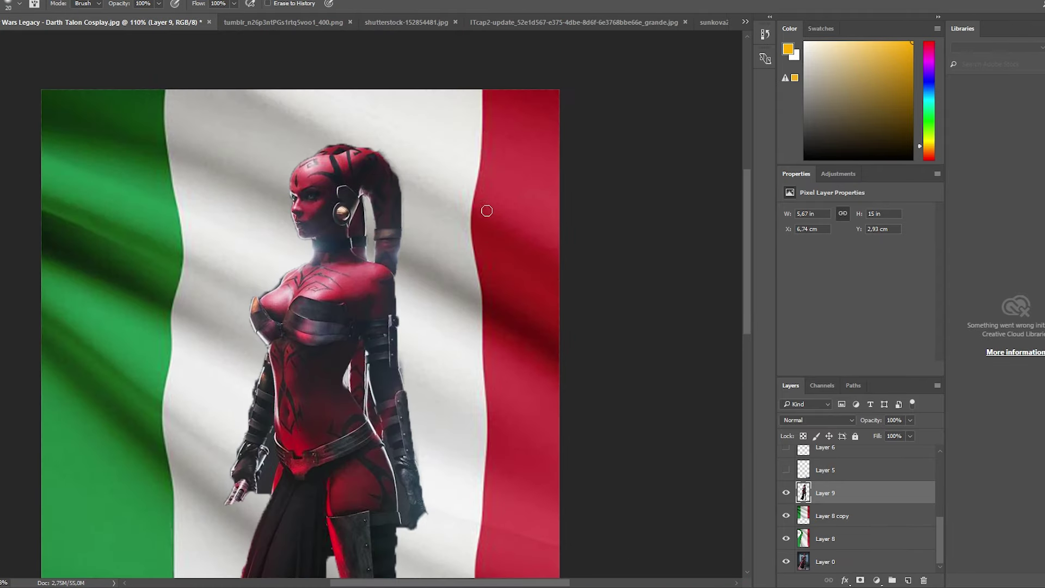
scroll(485, 210, "up", 4)
key("bracketleft")
key("bracketleft")
key("bracketleft")
left_click_drag(274, 494, 327, 283)
scroll(326, 283, "down", 3)
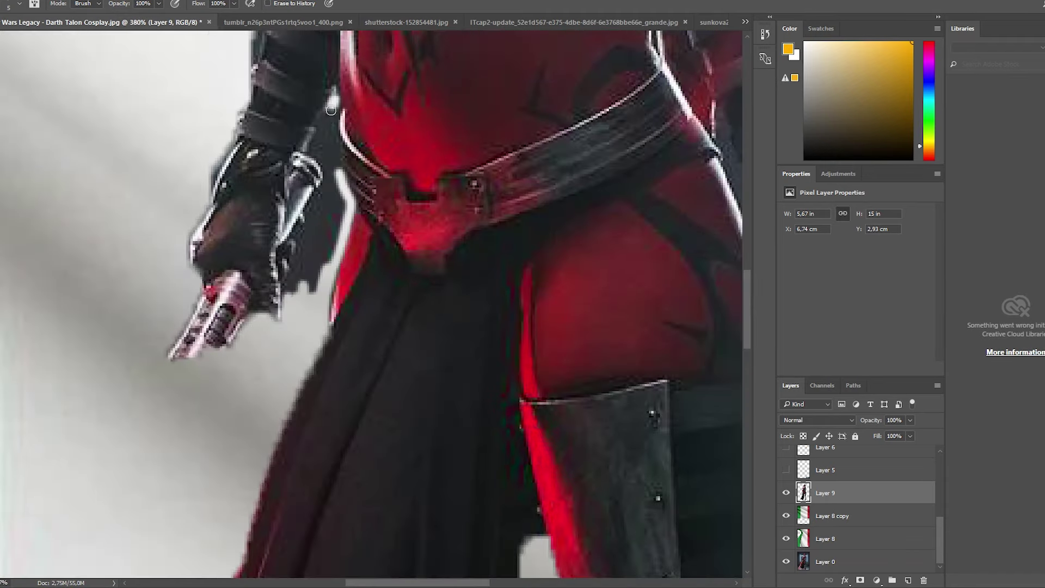
mouse_move(321, 109)
left_mouse_down()
mouse_move(327, 179)
mouse_move(288, 294)
left_mouse_up()
scroll(305, 261, "up", 2)
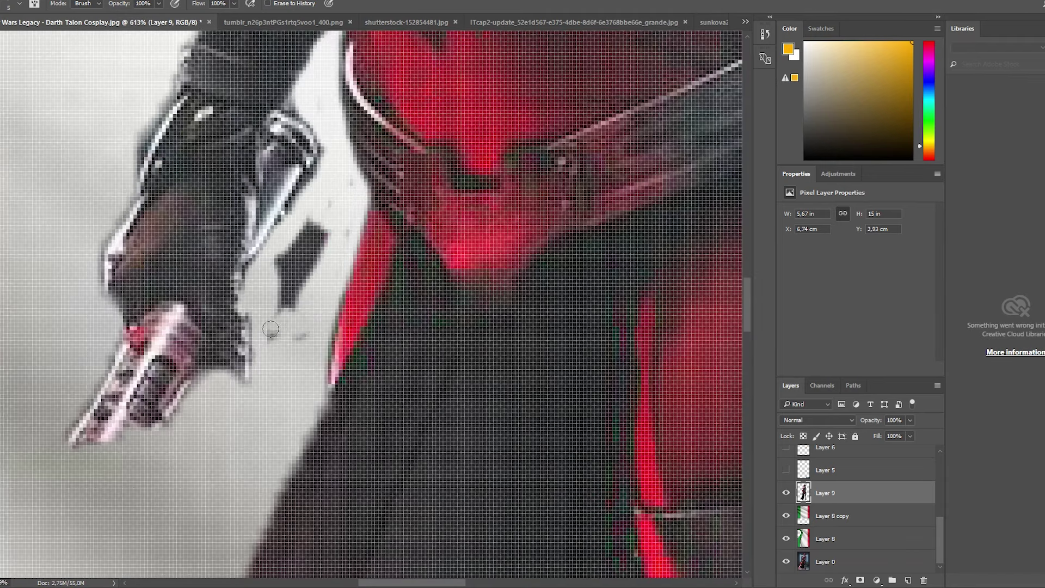
left_click_drag(294, 338, 343, 216)
scroll(384, 309, "down", 8)
scroll(384, 308, "down", 1)
Show the hidden cap, moustache, saber and pizza layers and hide the solid yellow Layer 4.
scroll(860, 517, "down", 3)
left_click(786, 469)
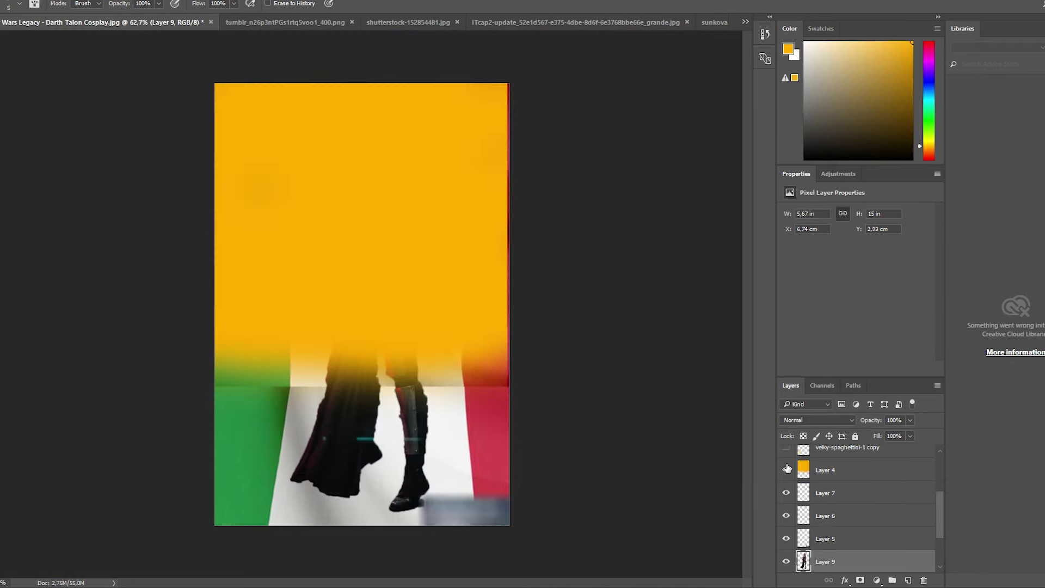
scroll(860, 517, "up", 2)
left_click(787, 549)
scroll(860, 490, "up", 1)
left_click(826, 457)
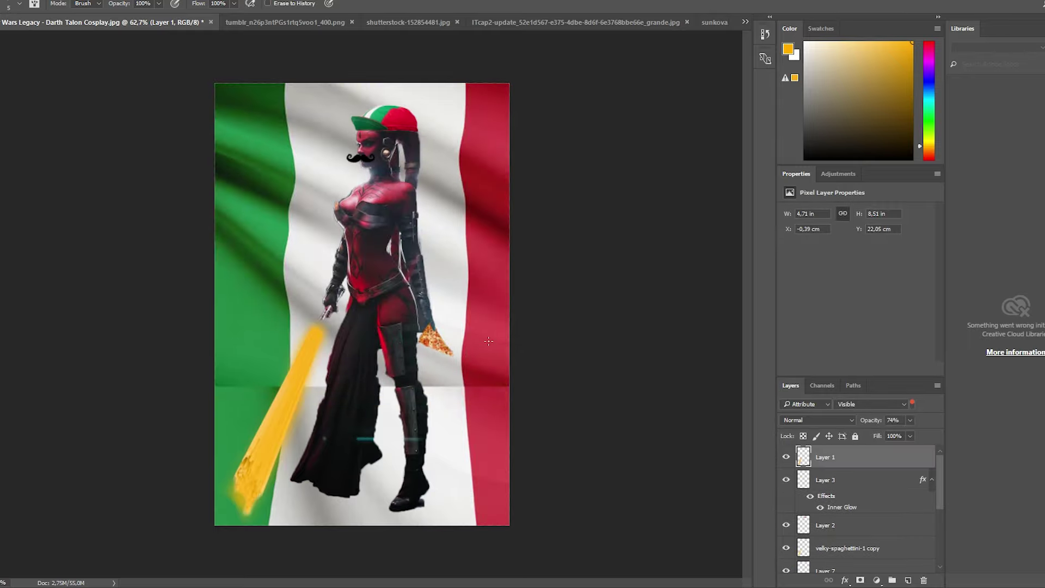
Check the spaghetti lightsaber's transform, then select velky-spaghettini-1 copy and cancel its transform.
key("ctrl+t")
key("Return")
scroll(860, 517, "down", 2)
left_click(908, 498)
key("ctrl+t")
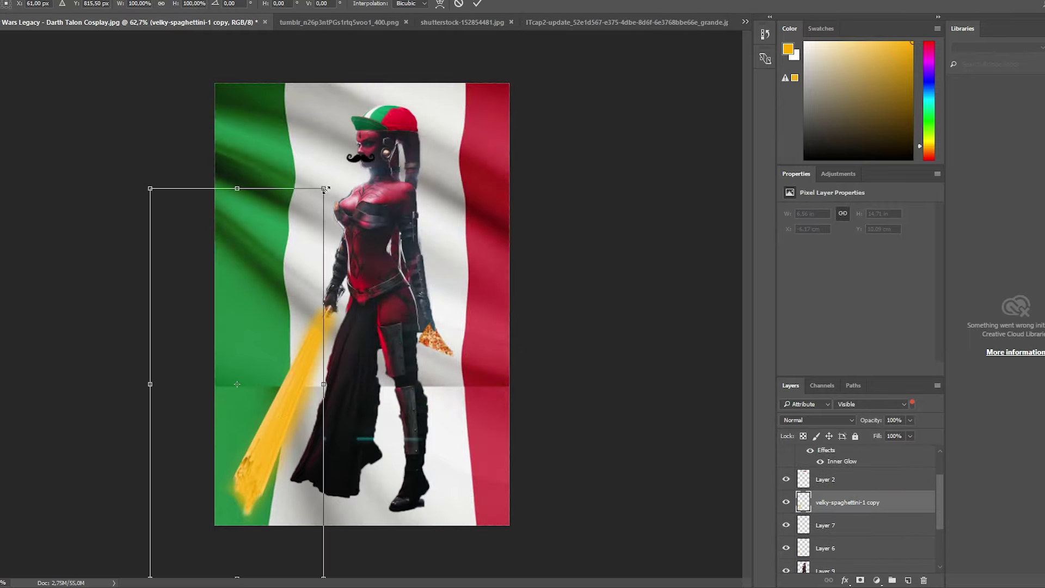
key("Escape")
key("e")
scroll(847, 467, "up", 2)
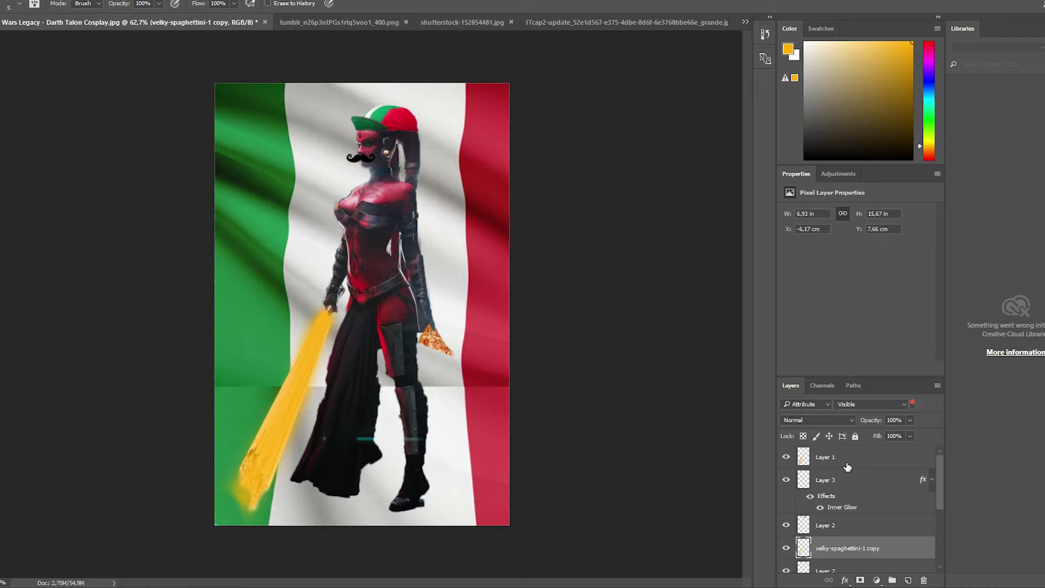
scroll(880, 507, "down", 3)
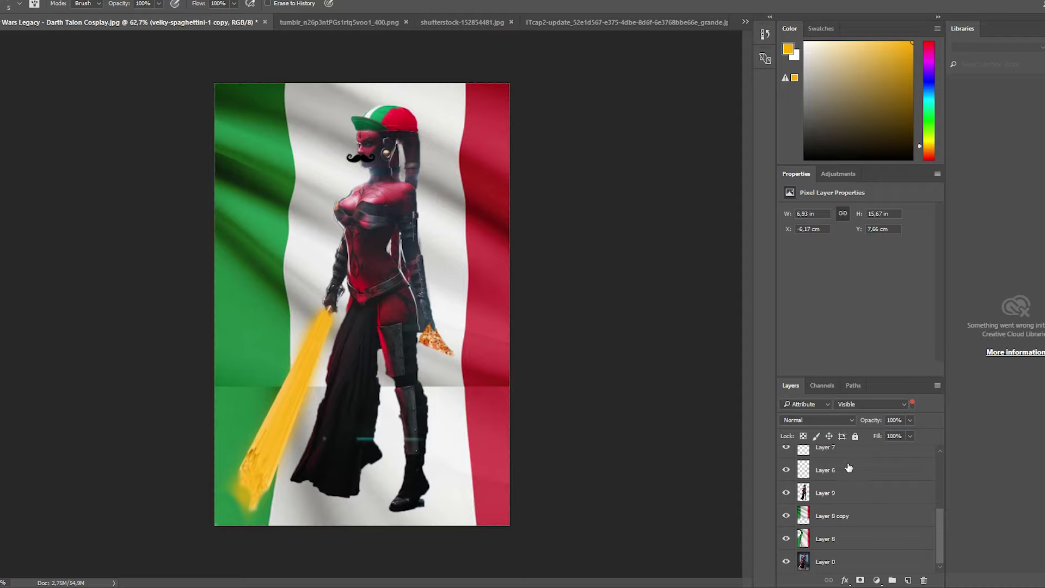
scroll(439, 235, "up", 2)
scroll(430, 237, "up", 1)
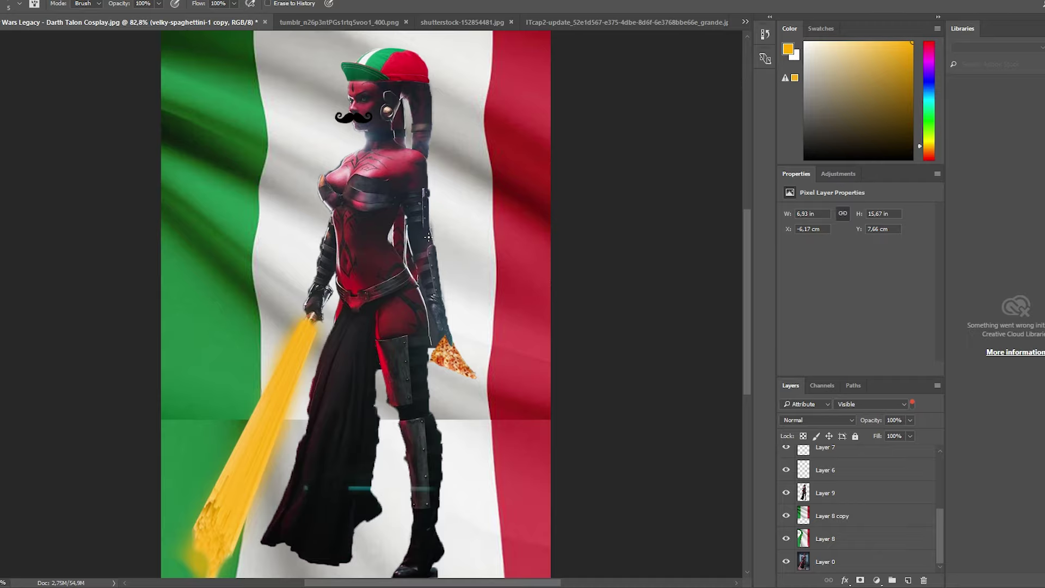
scroll(428, 236, "down", 2)
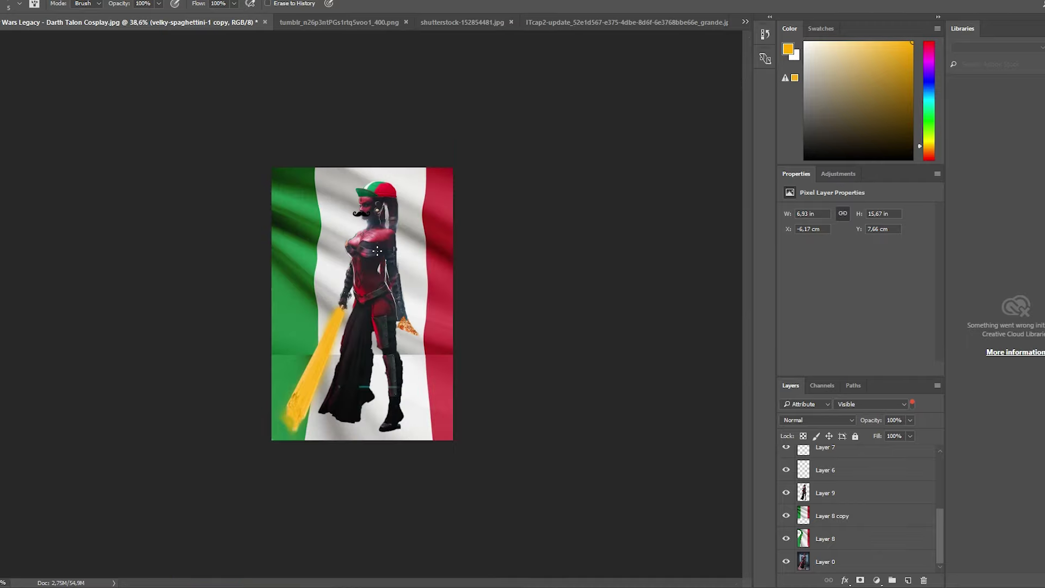
scroll(381, 248, "up", 2)
scroll(378, 251, "down", 1)
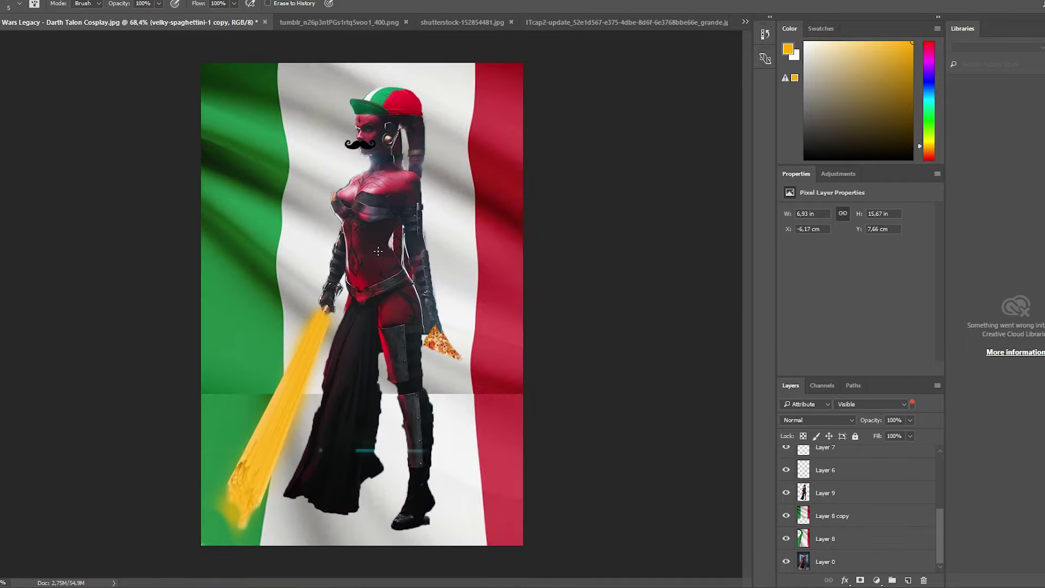